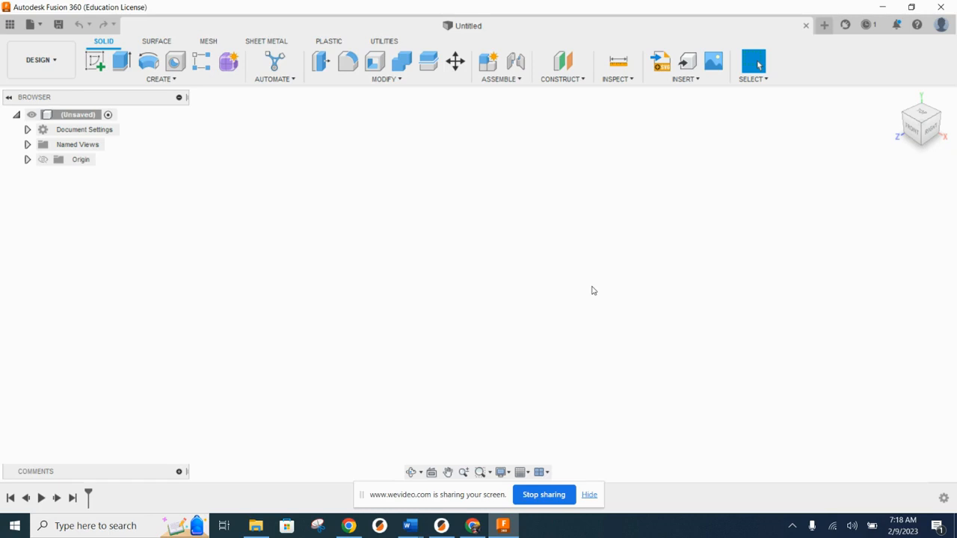
# Start a sketch on the front plane and draw a 2 in by 2 in rectangle with one corner at the origin
pyautogui.click(95, 61)
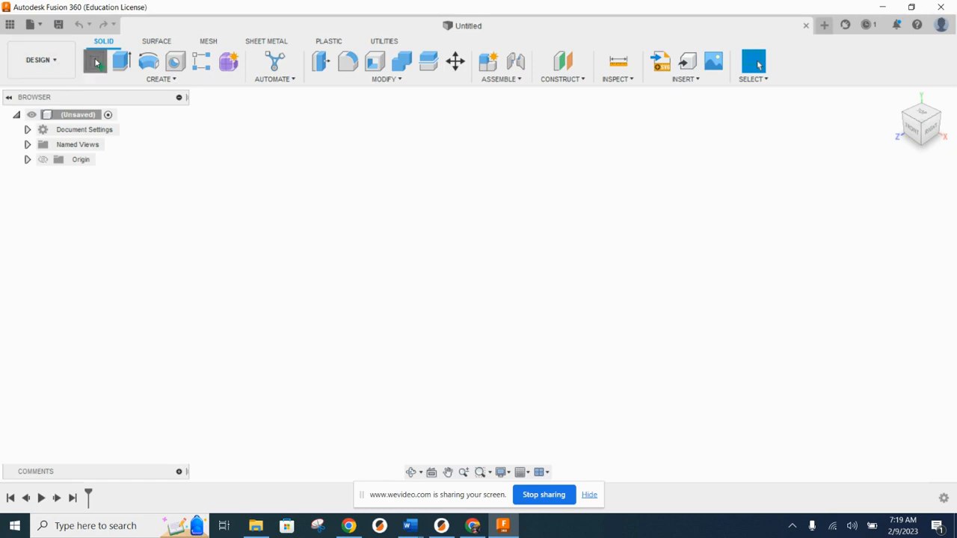
pyautogui.click(511, 269)
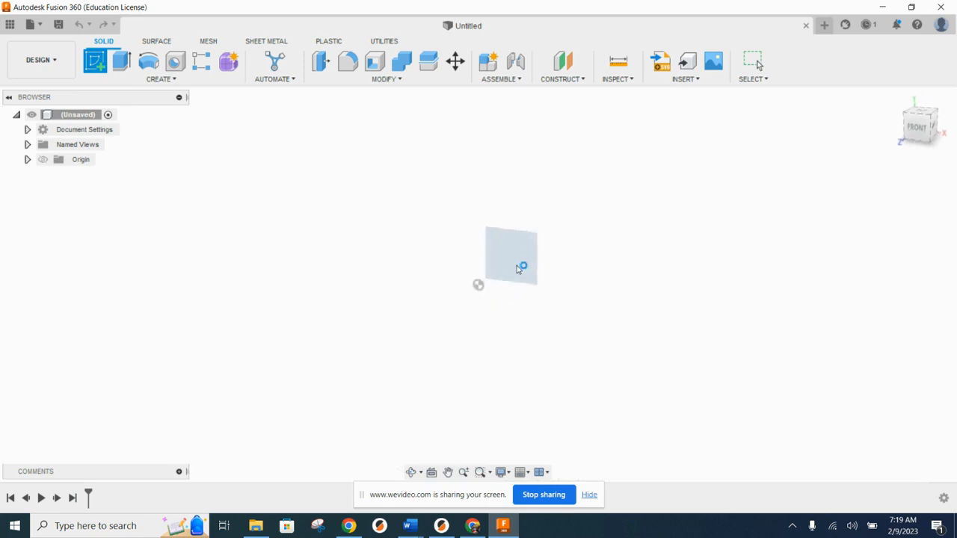
pyautogui.click(122, 62)
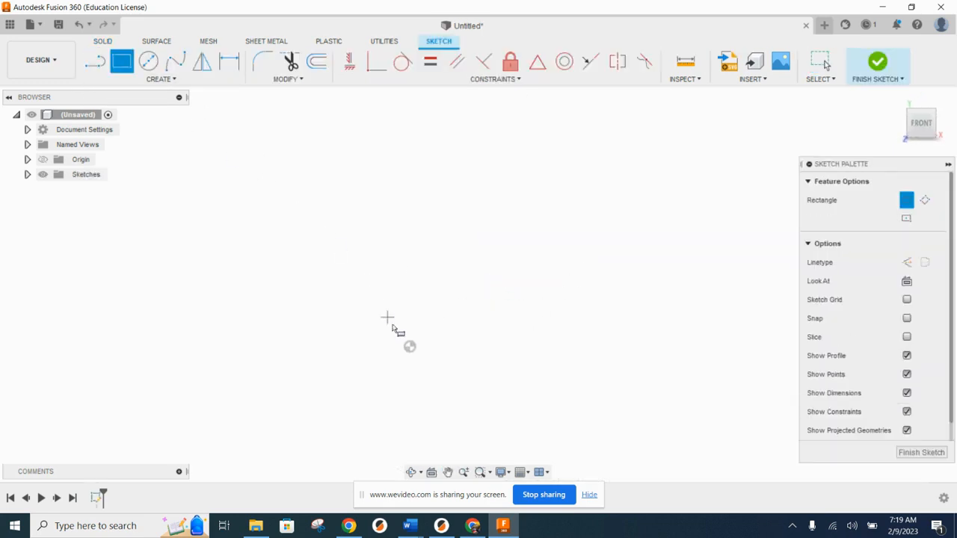
pyautogui.click(410, 347)
pyautogui.write('2')
pyautogui.press('Tab')
pyautogui.write('2')
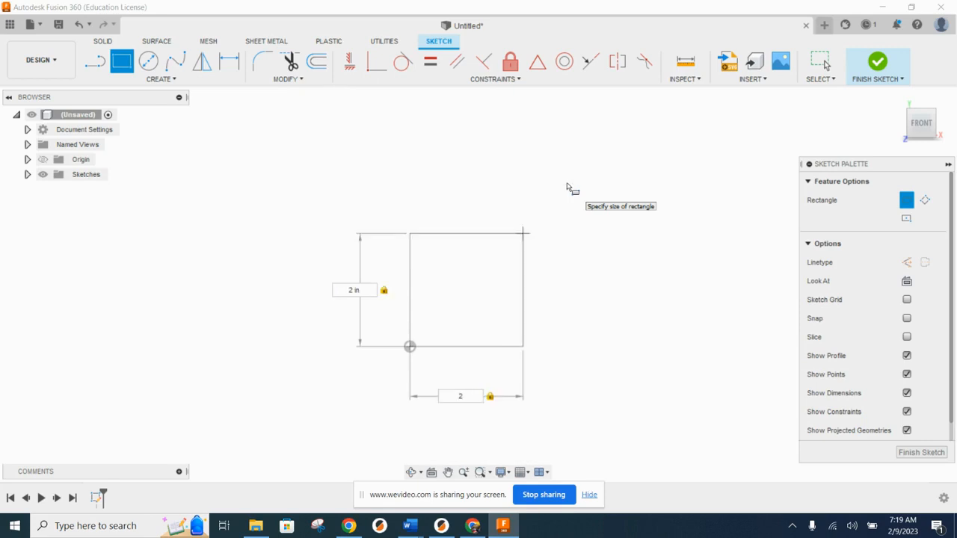
pyautogui.press('Return')
pyautogui.press('Escape')
pyautogui.scroll(2, 542, 290)
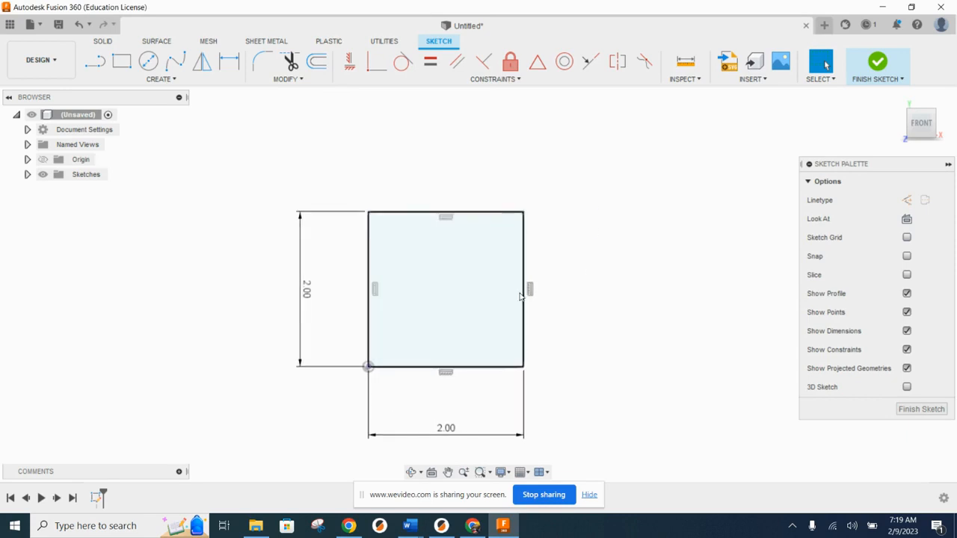
# Draw a vertical line about 1.24 in long, centred in the square and starting just above its bottom edge
pyautogui.click(99, 61)
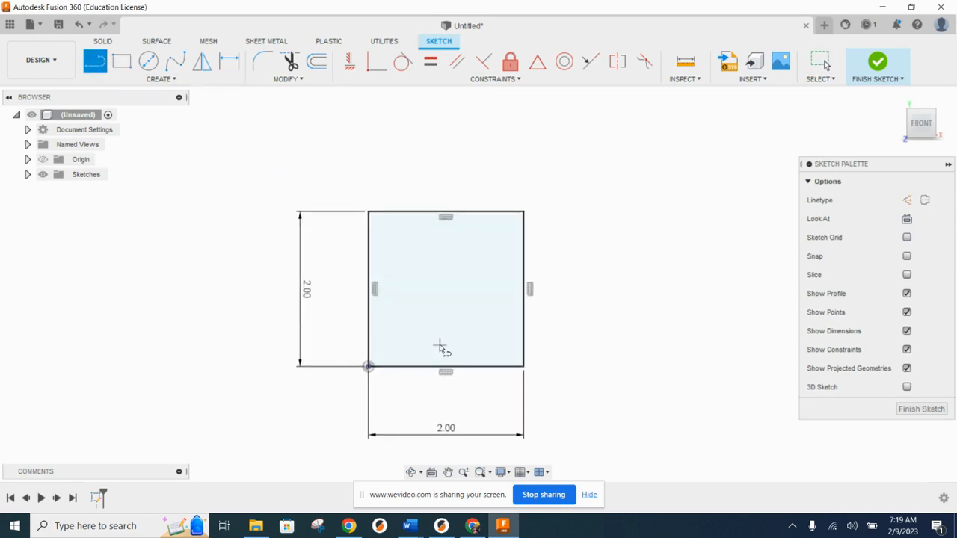
pyautogui.scroll(1, 443, 348)
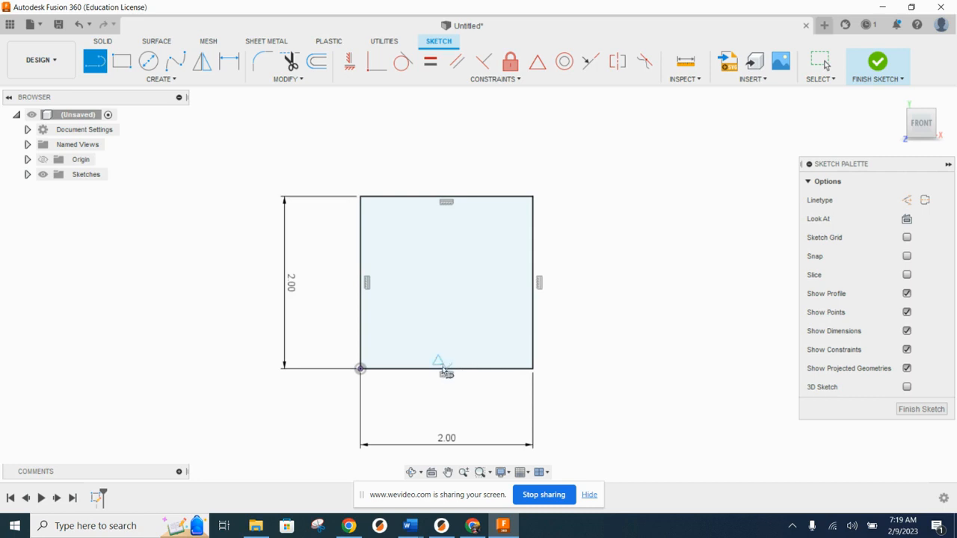
pyautogui.click(446, 348)
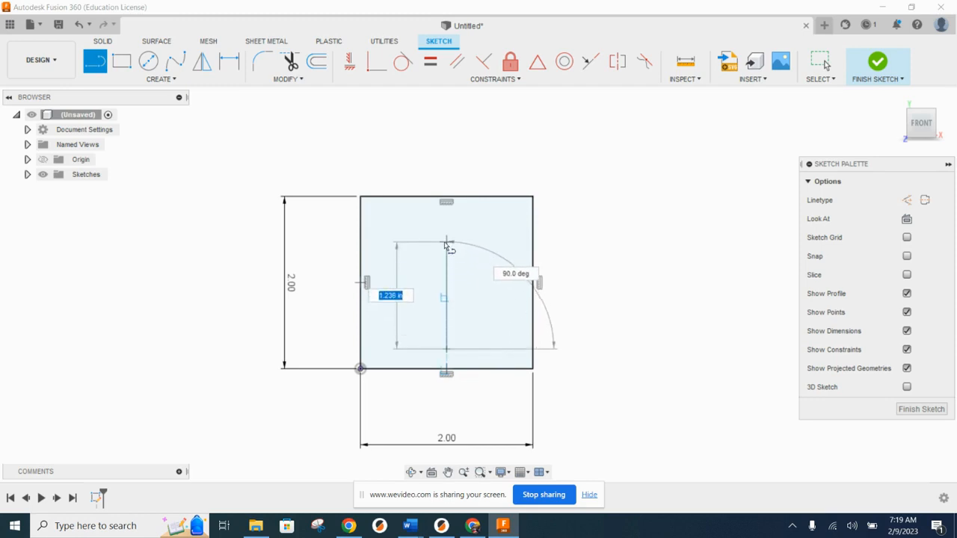
pyautogui.click(447, 244)
pyautogui.press('Escape')
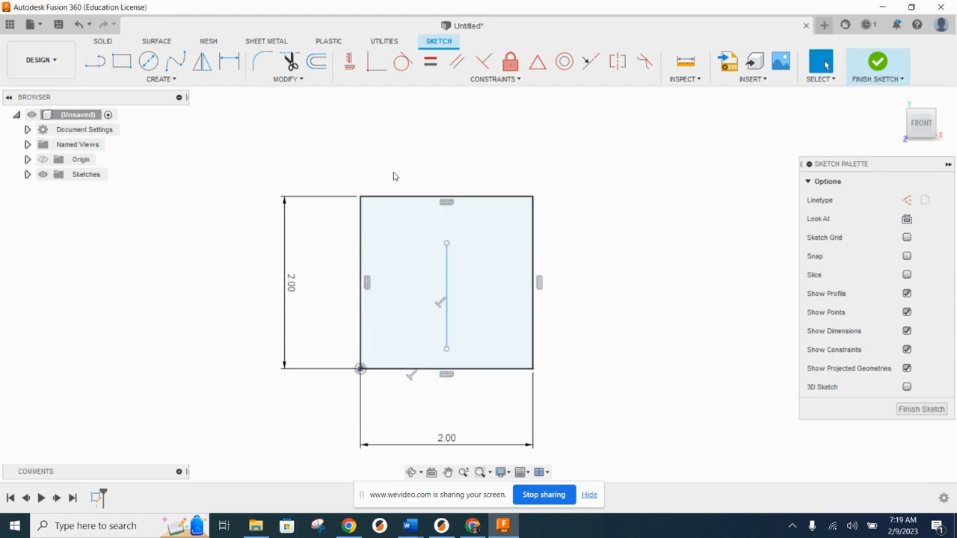
# Draw a line about 1.12 in long from the vertical line's lower end, rising to the right at about 48 degrees
pyautogui.click(174, 80)
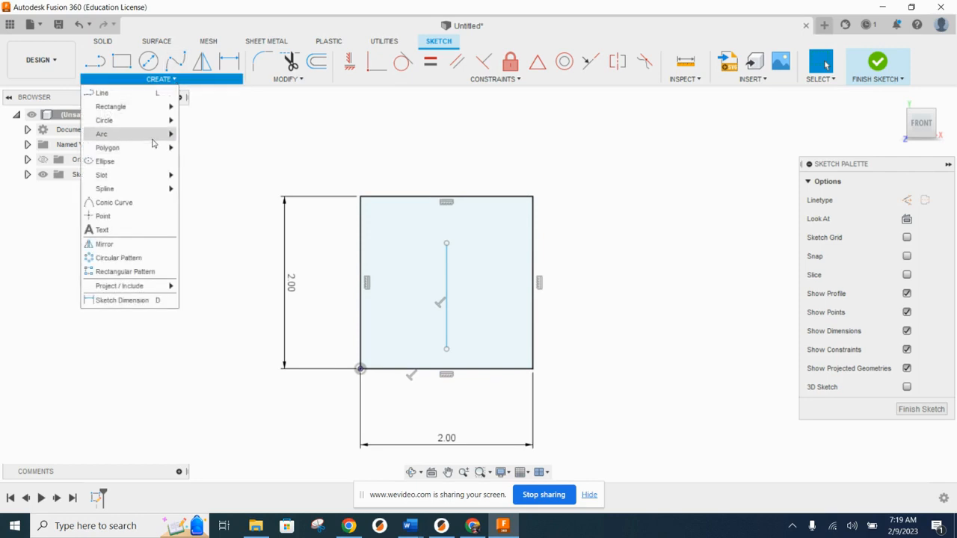
pyautogui.moveTo(155, 140)
pyautogui.click(104, 92)
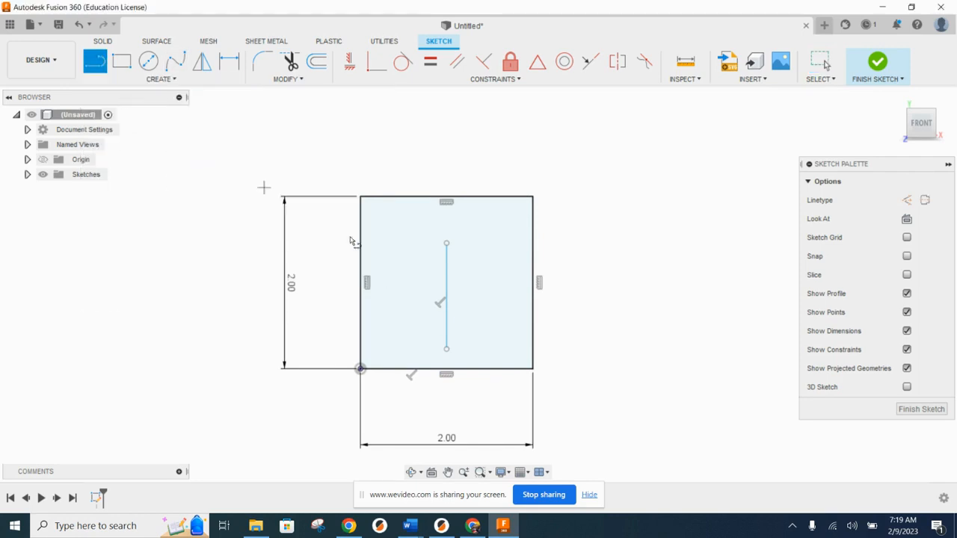
pyautogui.click(446, 349)
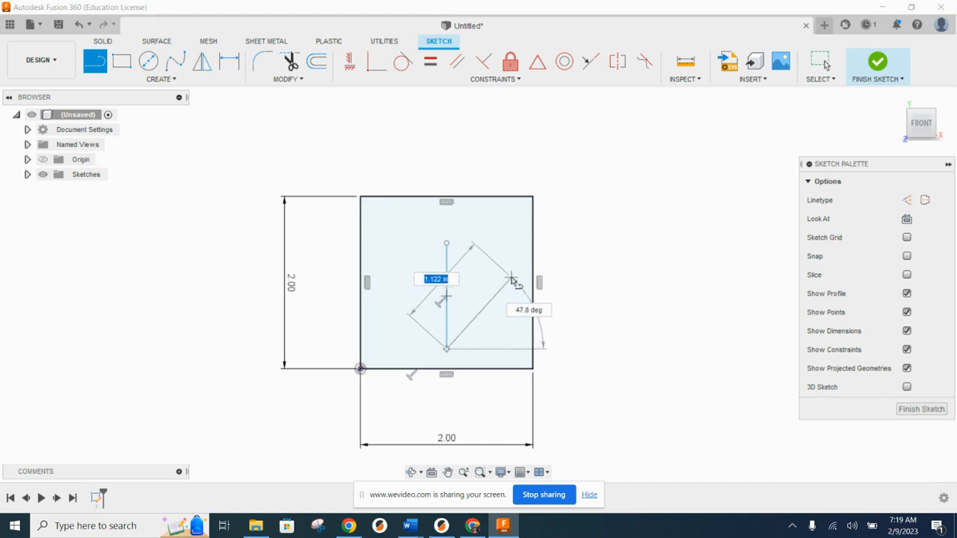
pyautogui.click(512, 277)
pyautogui.press('Escape')
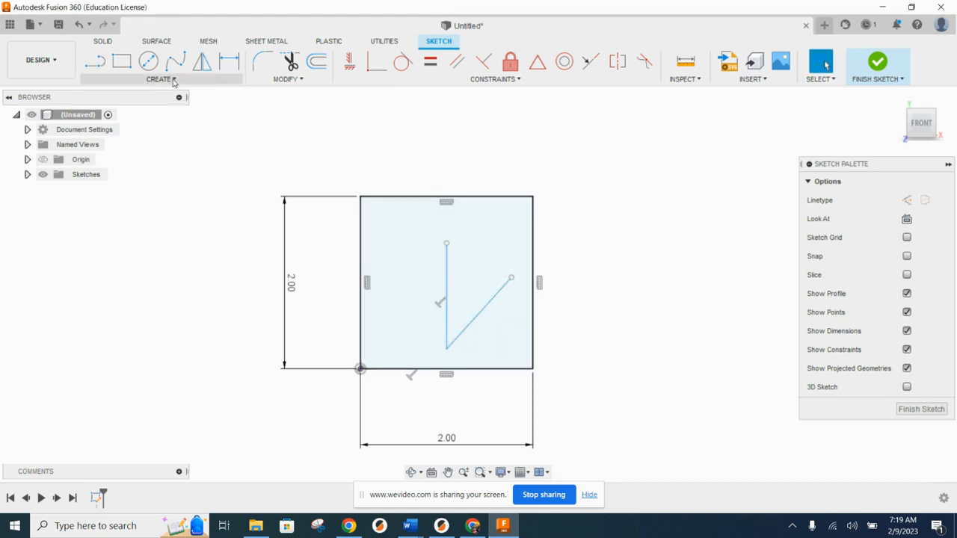
# Draw a three-point arc bulging outward between the upper ends of the vertical and slanted lines to close the half heart
pyautogui.click(172, 79)
pyautogui.moveTo(125, 134)
pyautogui.click(201, 133)
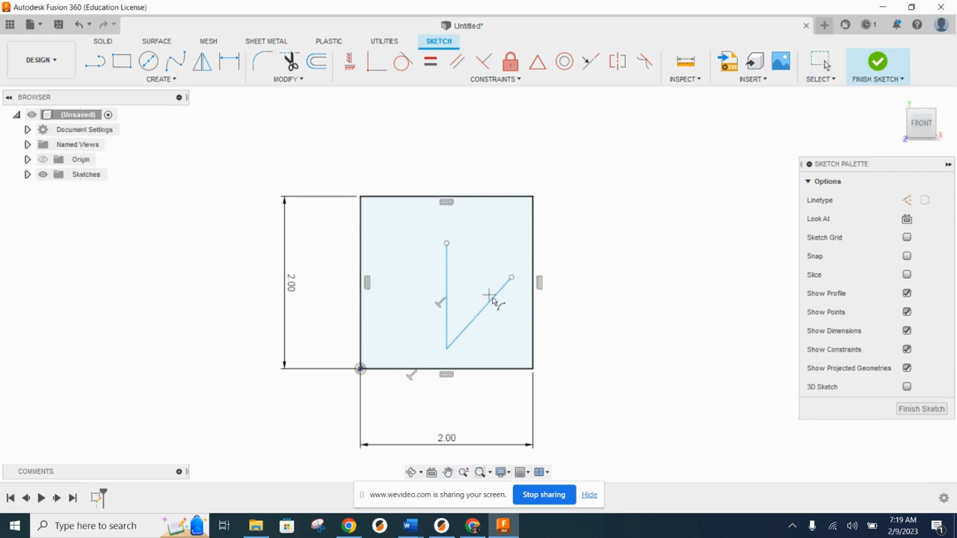
pyautogui.click(447, 244)
pyautogui.click(512, 278)
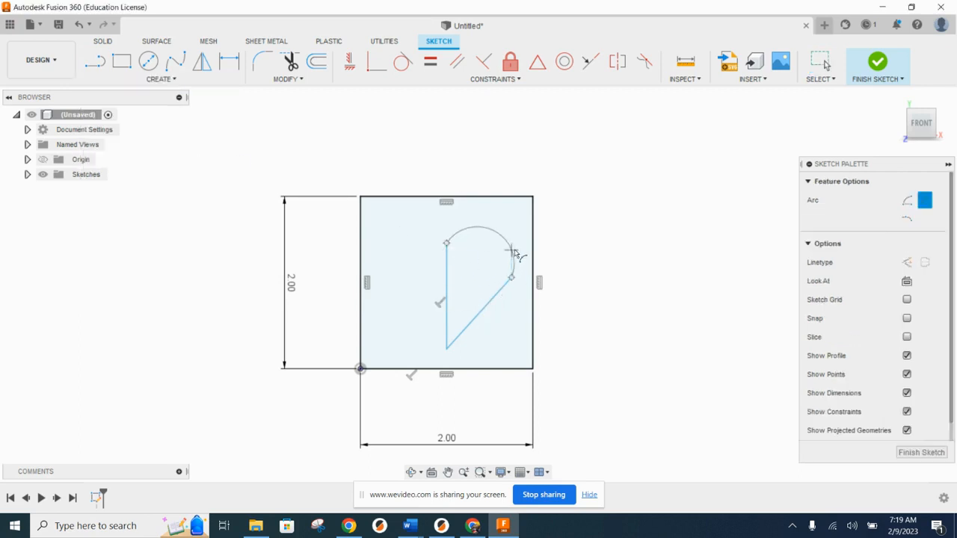
pyautogui.click(518, 246)
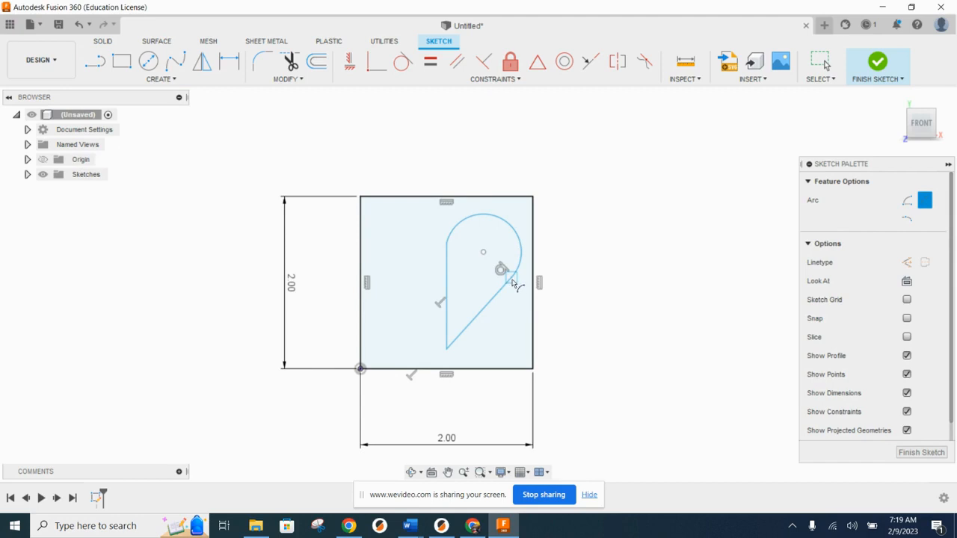
pyautogui.press('Escape')
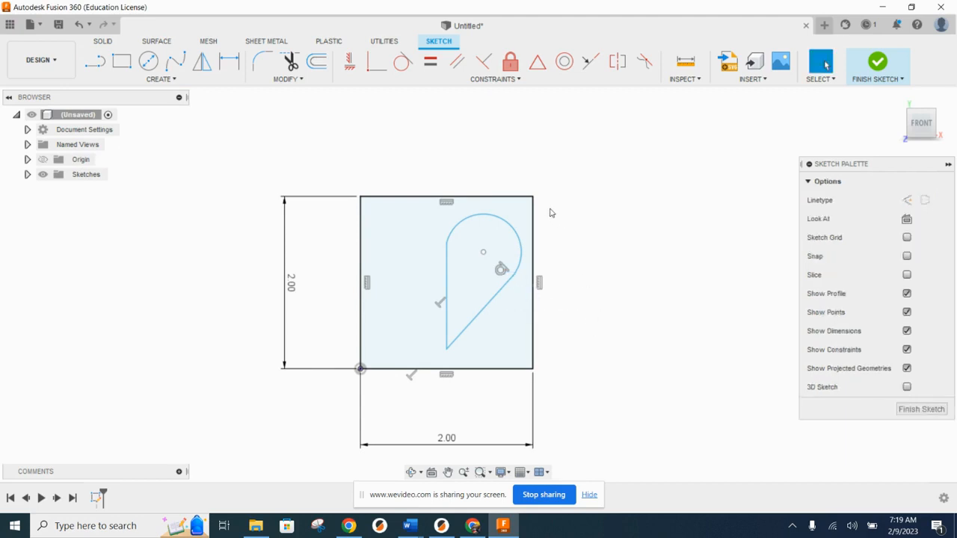
# Delete the 2 in square and its dimensions around the half-heart profile
pyautogui.moveTo(549, 211); pyautogui.dragTo(519, 182)
pyautogui.press('Delete')
pyautogui.moveTo(375, 384); pyautogui.dragTo(337, 331)
pyautogui.press('Delete')
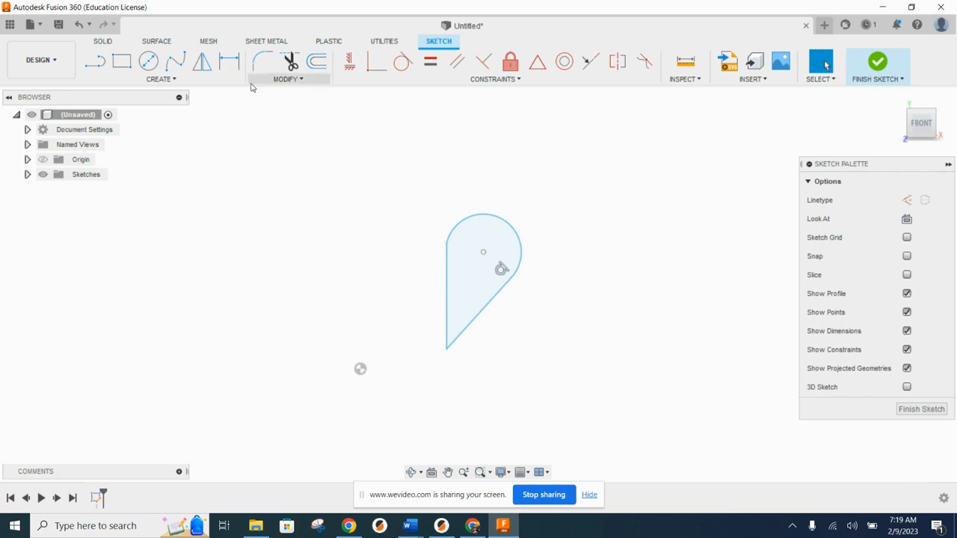
# Mirror the arc and slanted line about the vertical line to complete the heart profile
pyautogui.click(202, 62)
pyautogui.moveTo(539, 292); pyautogui.dragTo(500, 187)
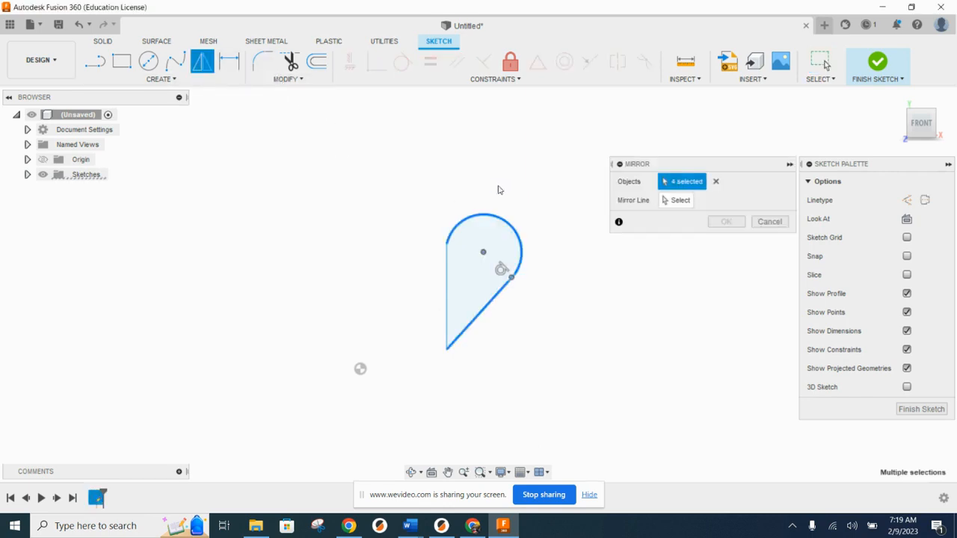
pyautogui.click(656, 200)
pyautogui.click(448, 280)
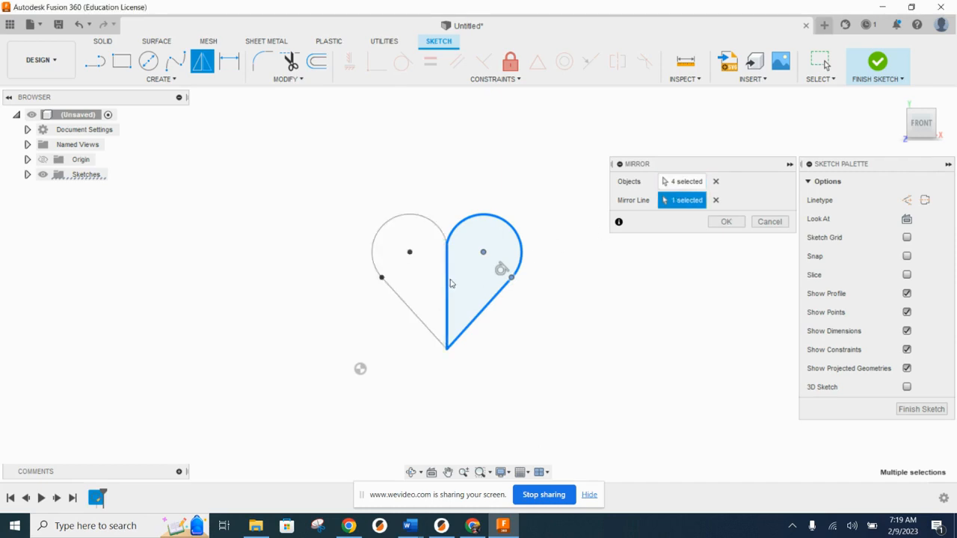
pyautogui.click(723, 222)
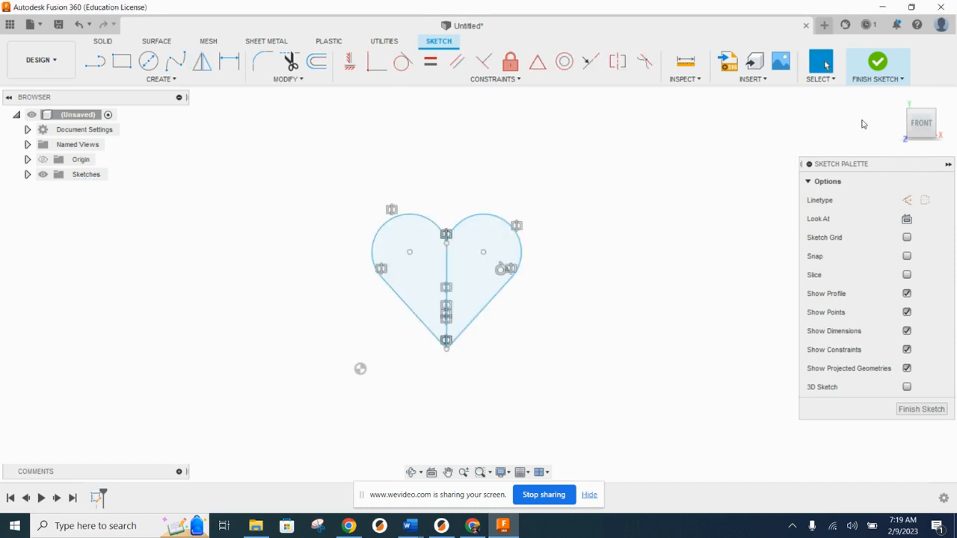
# Finish the sketch and extrude both heart halves symmetrically as a new body, with a whole-length distance of 0.75 in
pyautogui.click(877, 62)
pyautogui.click(897, 100)
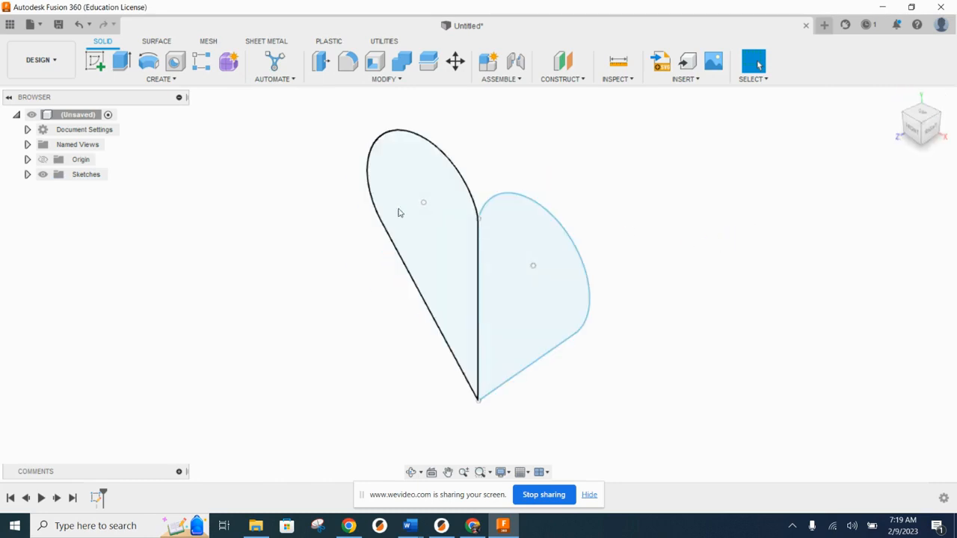
pyautogui.click(122, 60)
pyautogui.click(406, 252)
pyautogui.click(532, 322)
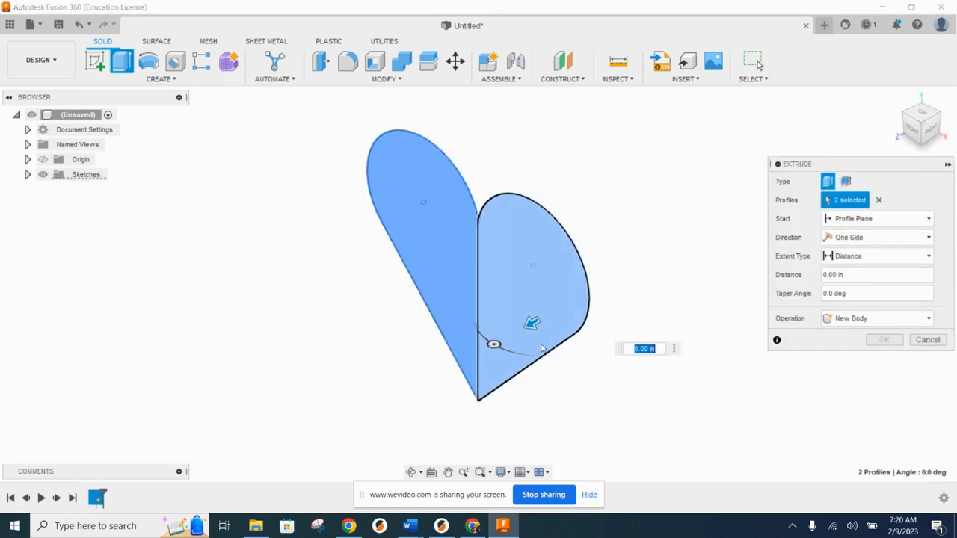
pyautogui.moveTo(519, 330); pyautogui.dragTo(493, 345)
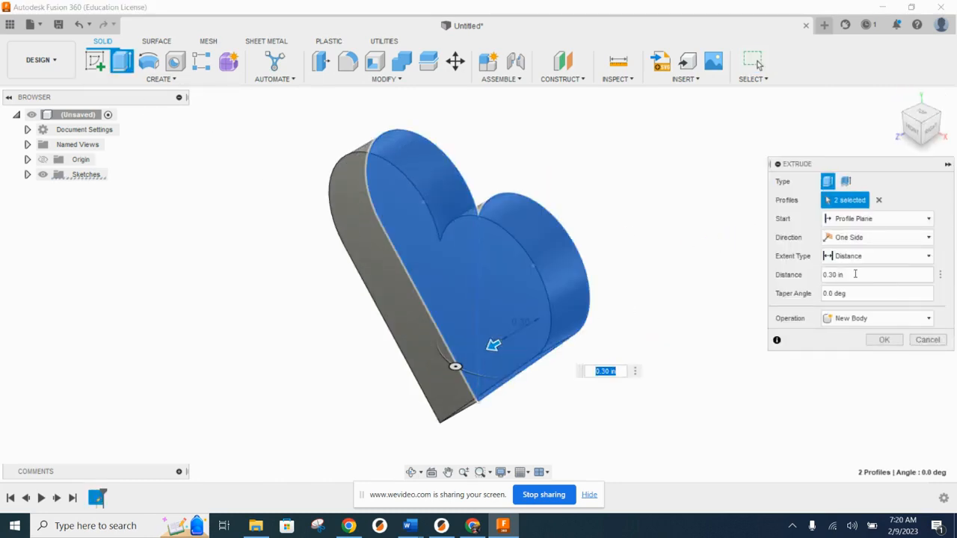
pyautogui.click(862, 238)
pyautogui.click(852, 281)
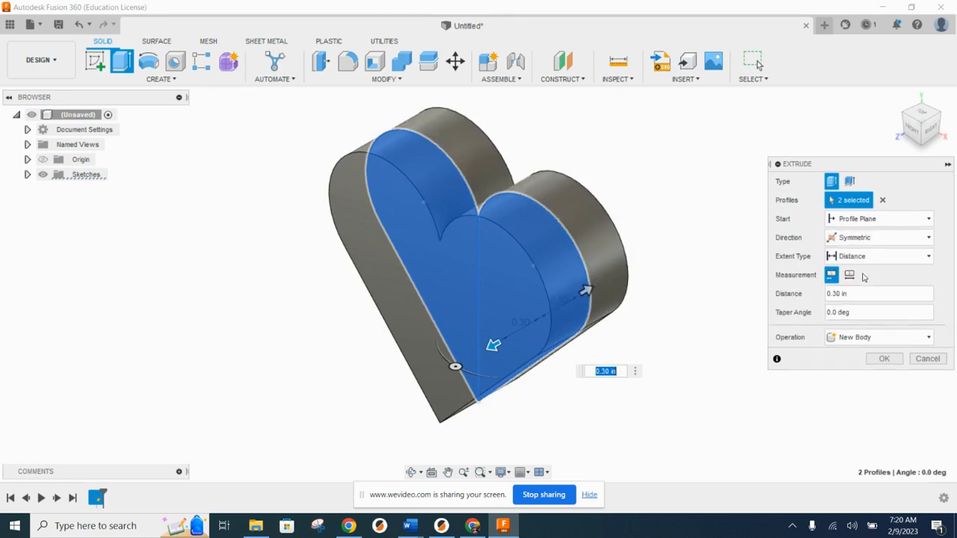
pyautogui.click(850, 274)
pyautogui.click(825, 295)
pyautogui.write('.75')
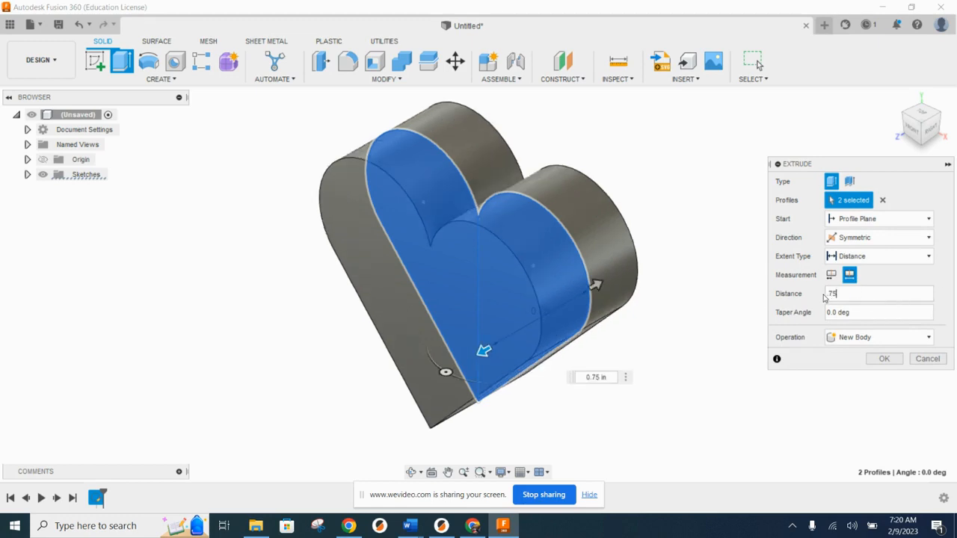
pyautogui.click(884, 359)
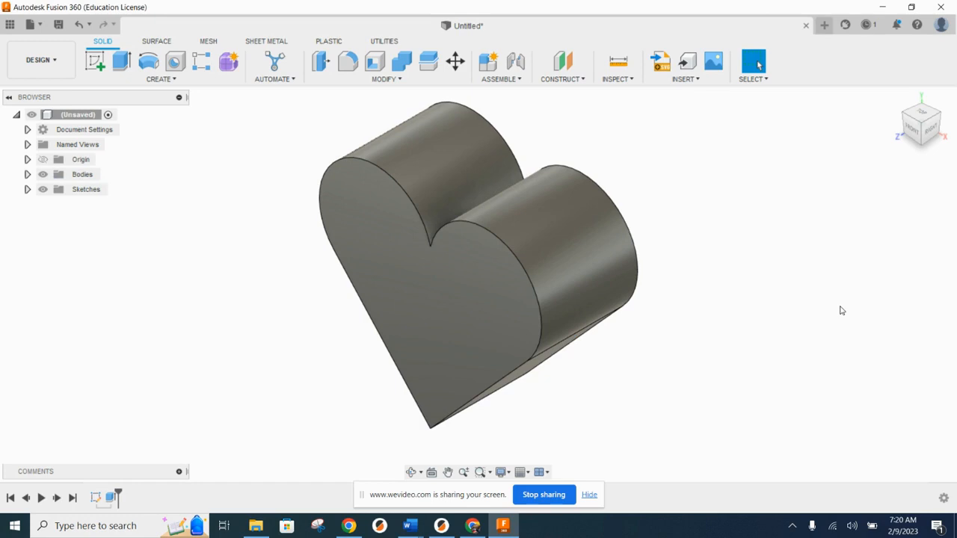
# Fillet the edge in the notch between the heart's two lobes with a 0.125 in radius
pyautogui.click(349, 60)
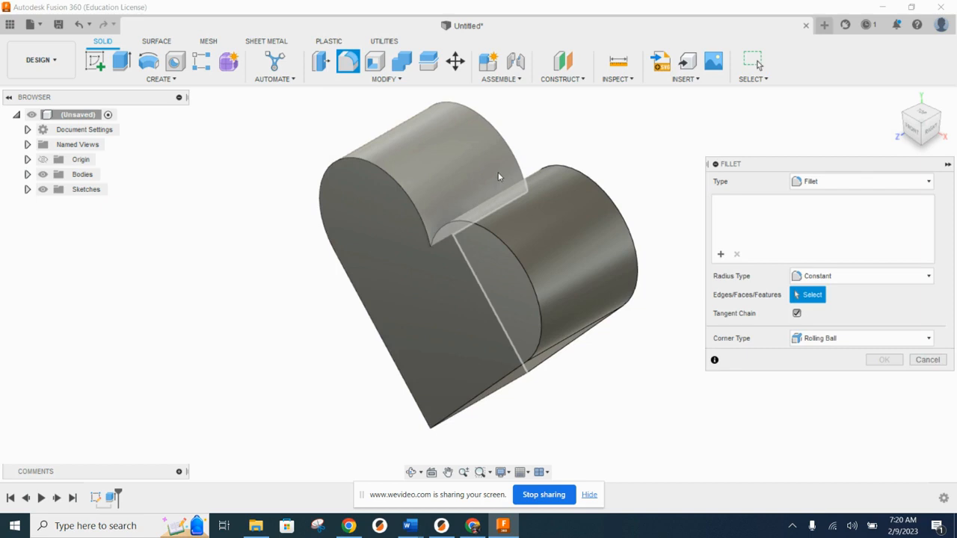
pyautogui.keyDown('shift'); pyautogui.moveTo(516, 179); pyautogui.dragTo(523, 212, button='middle'); pyautogui.keyUp('shift')
pyautogui.click(498, 223)
pyautogui.keyDown('shift'); pyautogui.moveTo(572, 299); pyautogui.dragTo(564, 258, button='middle'); pyautogui.keyUp('shift')
pyautogui.click(829, 204)
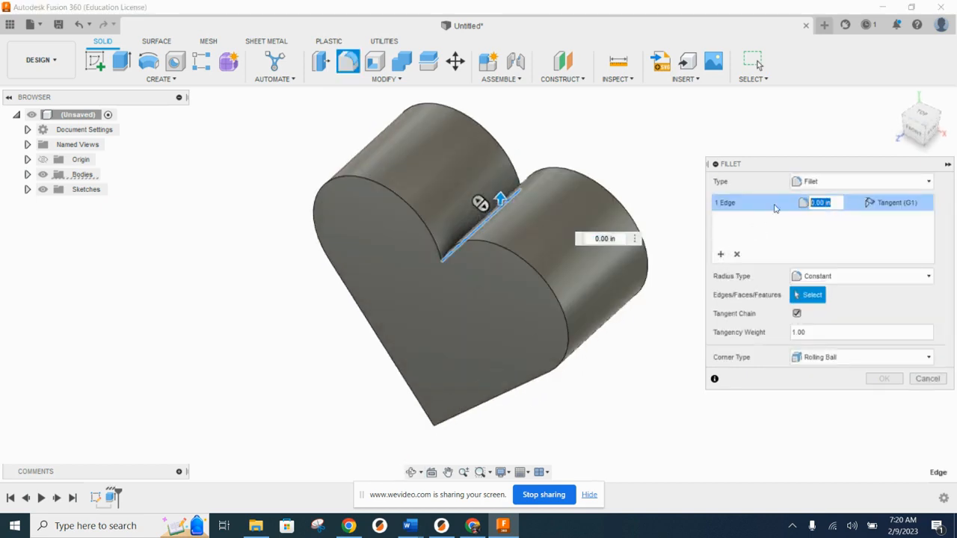
pyautogui.write('.125')
pyautogui.press('Return')
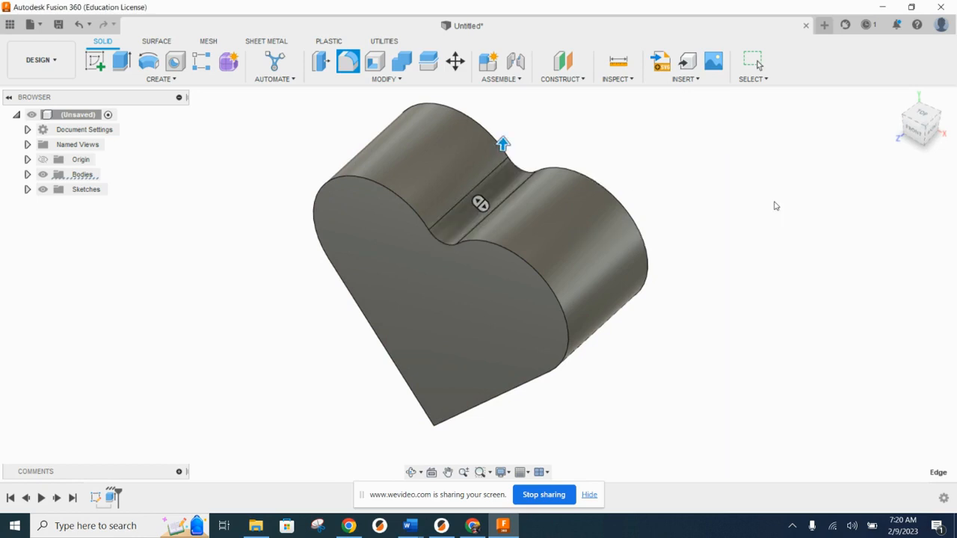
# Round the sharp edge at the heart's lower tip with a constant-radius fillet
pyautogui.keyDown('shift'); pyautogui.moveTo(694, 273); pyautogui.dragTo(701, 179, button='middle'); pyautogui.keyUp('shift')
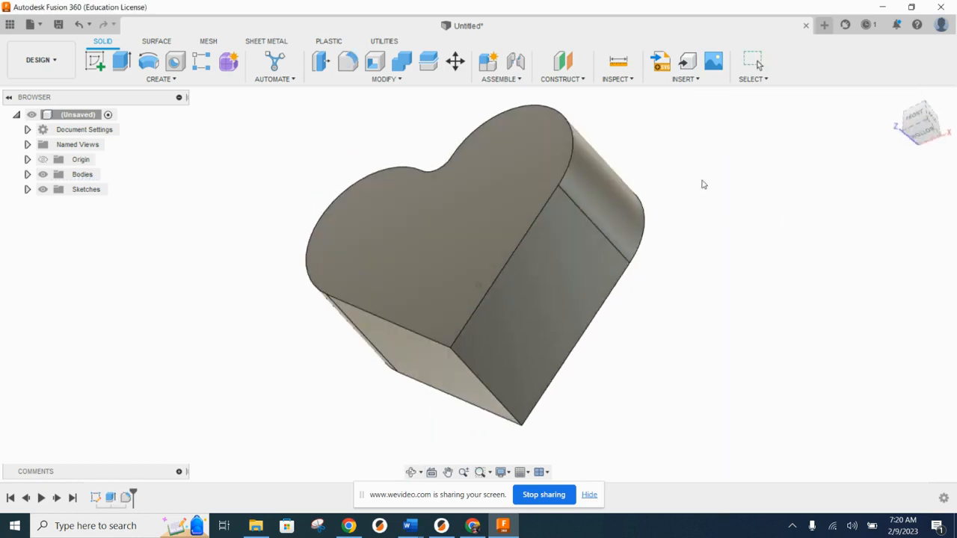
pyautogui.click(347, 62)
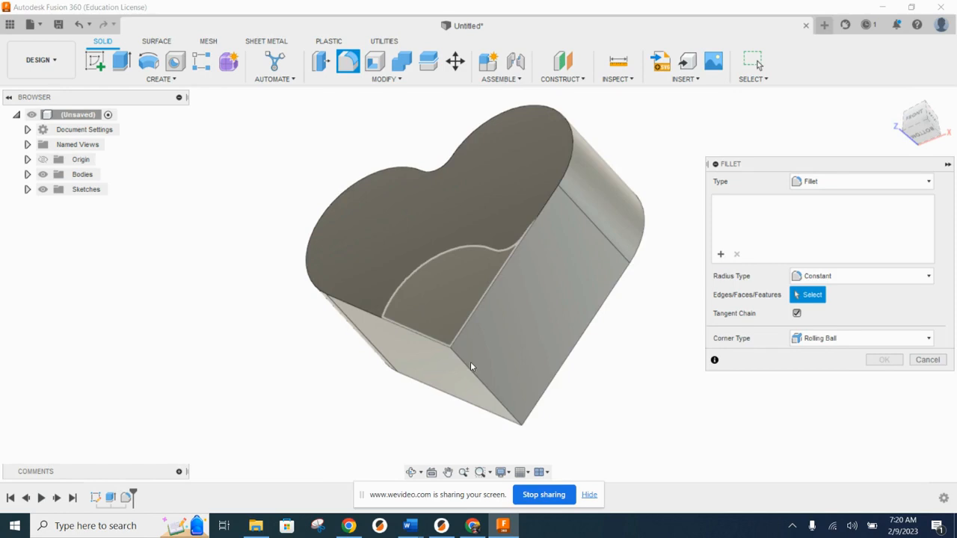
pyautogui.click(471, 366)
pyautogui.click(840, 208)
pyautogui.write('1/2')
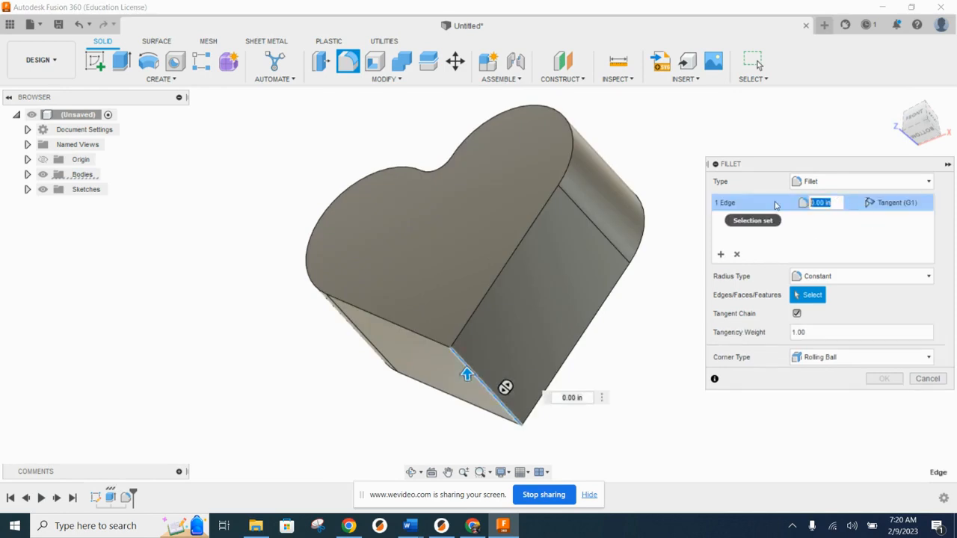
pyautogui.press('Return')
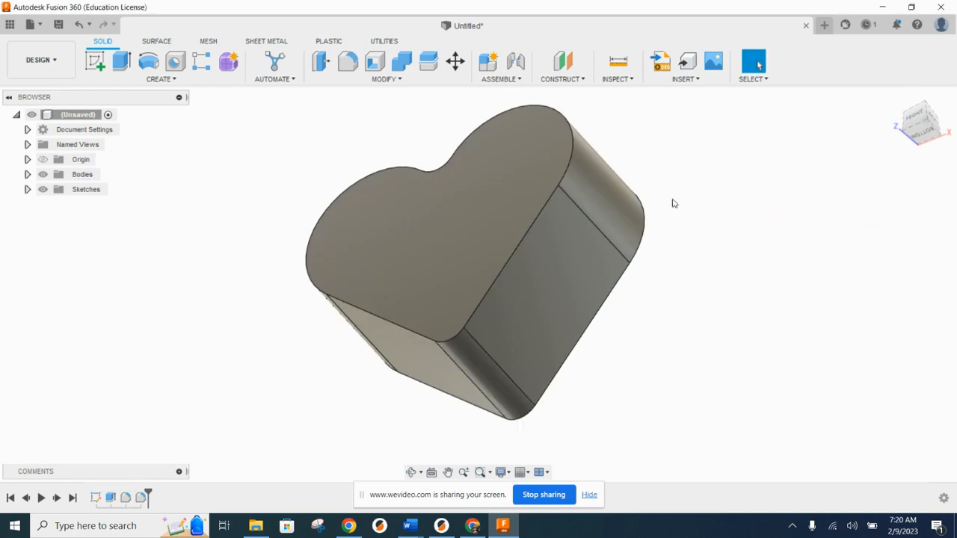
# Fillet the full outline edges of the heart's front and back faces with a constant 0.125 in radius
pyautogui.keyDown('shift'); pyautogui.moveTo(680, 204); pyautogui.dragTo(626, 286, button='middle'); pyautogui.keyUp('shift')
pyautogui.click(348, 63)
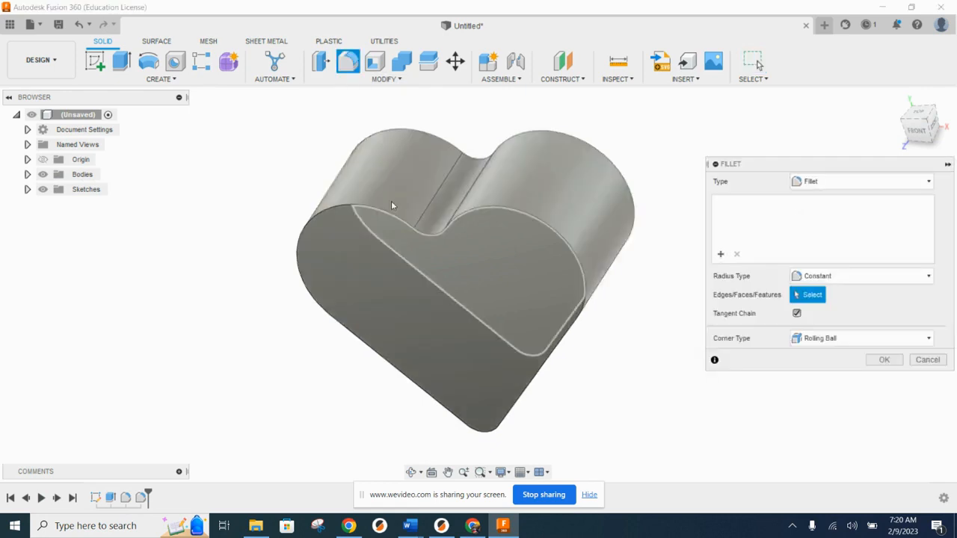
pyautogui.click(422, 227)
pyautogui.keyDown('shift'); pyautogui.moveTo(581, 169); pyautogui.dragTo(649, 180, button='middle'); pyautogui.keyUp('shift')
pyautogui.click(498, 222)
pyautogui.click(838, 204)
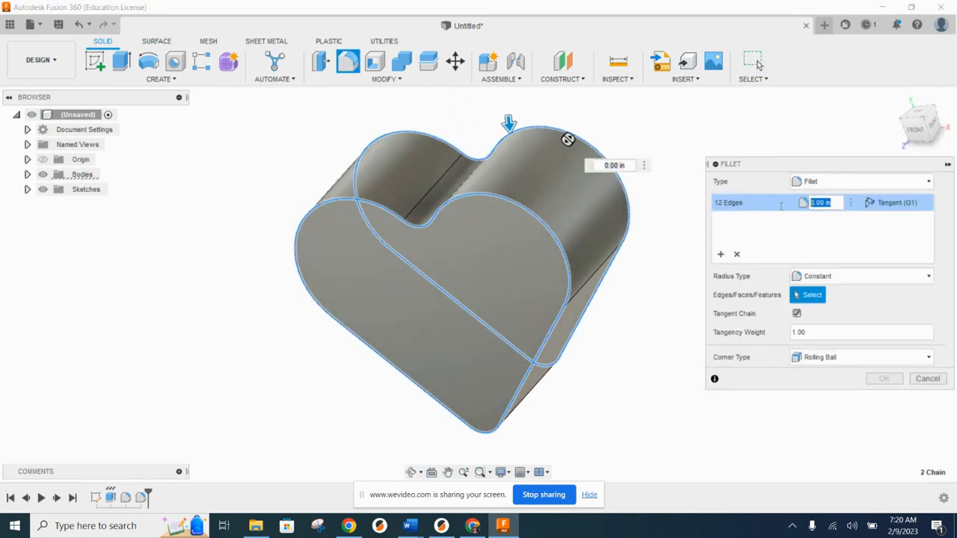
pyautogui.write('125')
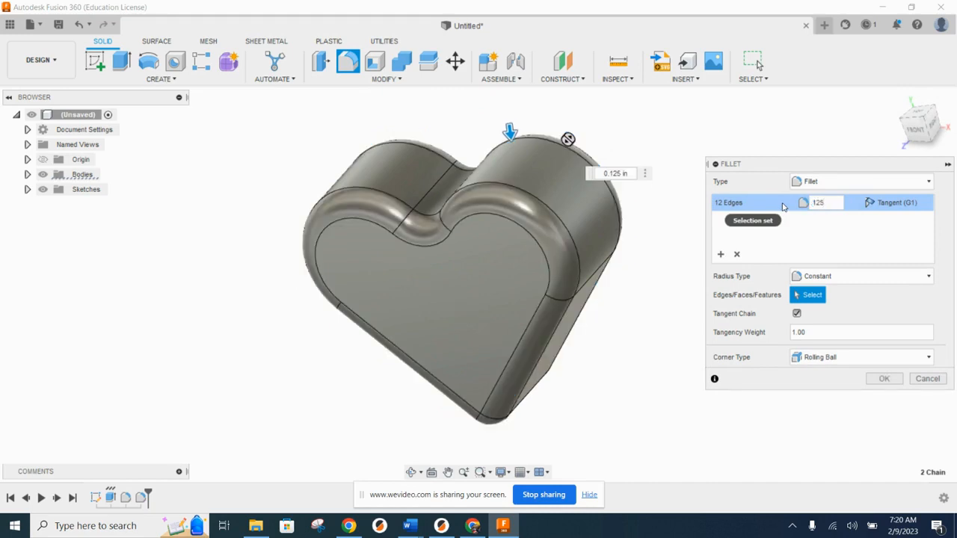
pyautogui.click(884, 379)
pyautogui.keyDown('shift'); pyautogui.moveTo(715, 264); pyautogui.dragTo(703, 297, button='middle'); pyautogui.keyUp('shift')
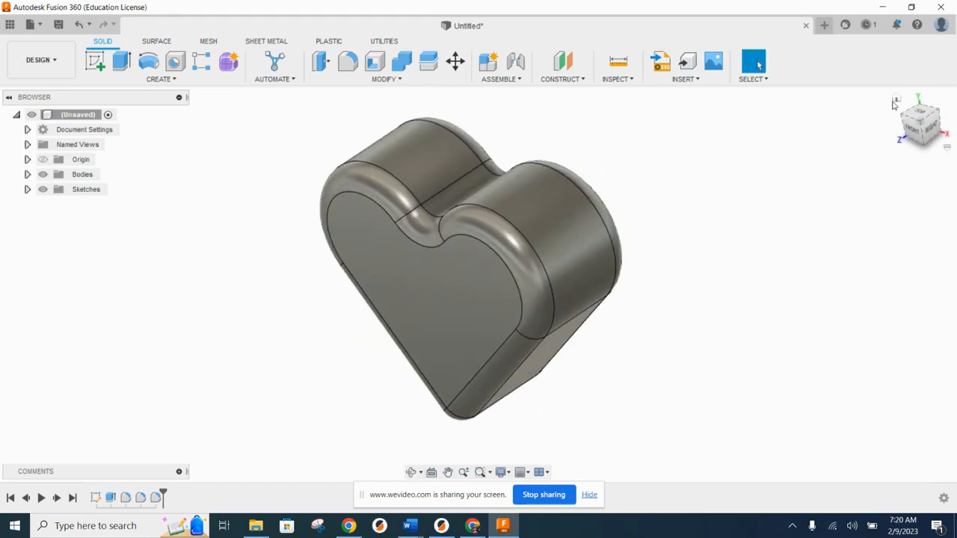
# Insert the SVG file pltw logo (4).svg from the computer onto the heart's front face
pyautogui.click(897, 98)
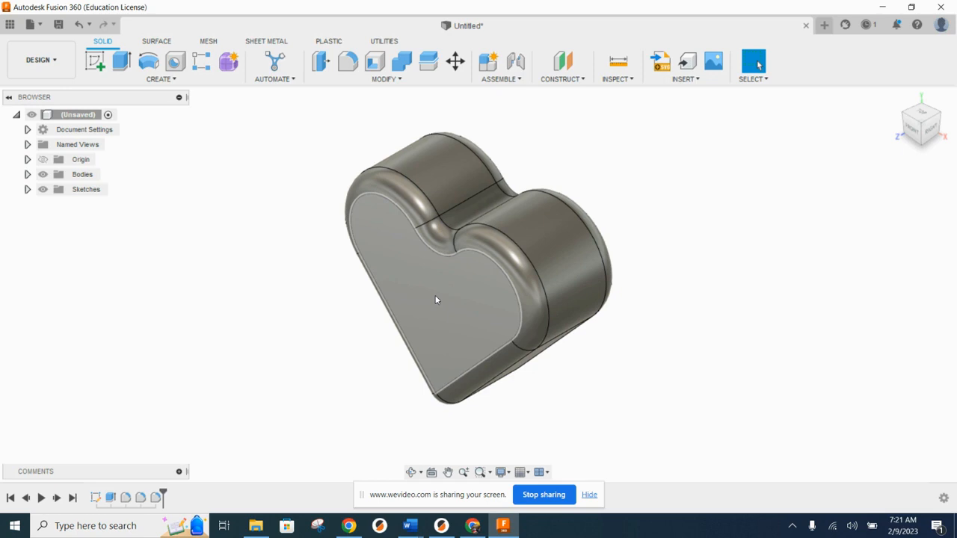
pyautogui.click(661, 61)
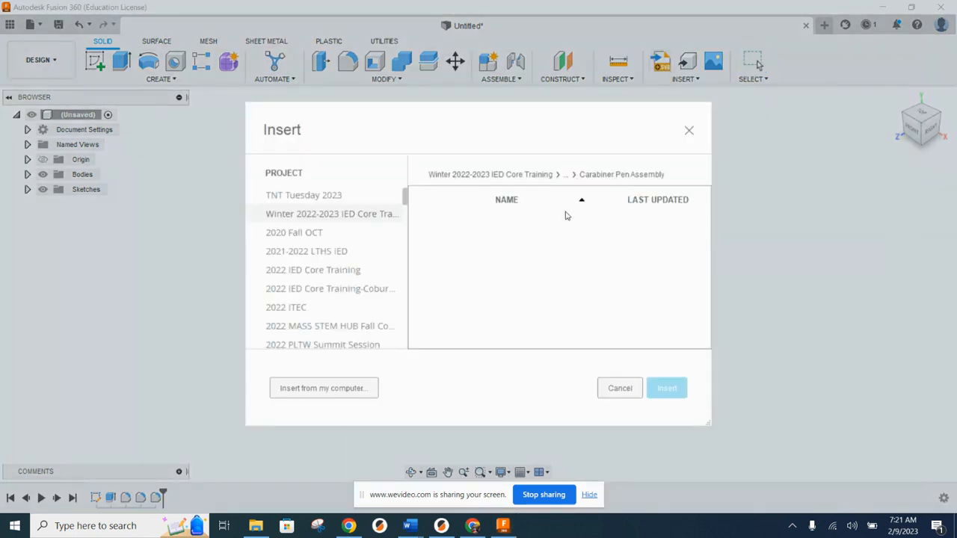
pyautogui.click(315, 389)
pyautogui.click(151, 124)
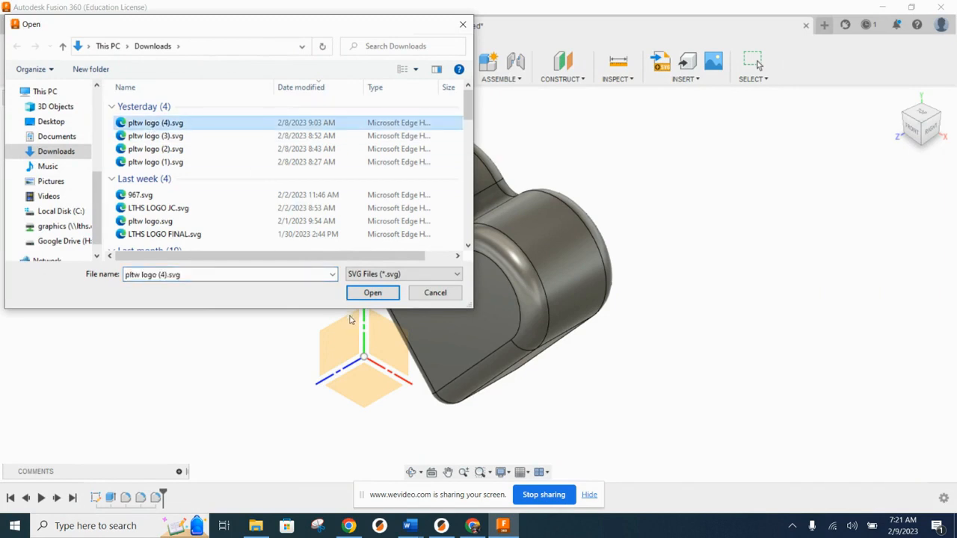
pyautogui.click(372, 293)
pyautogui.click(435, 315)
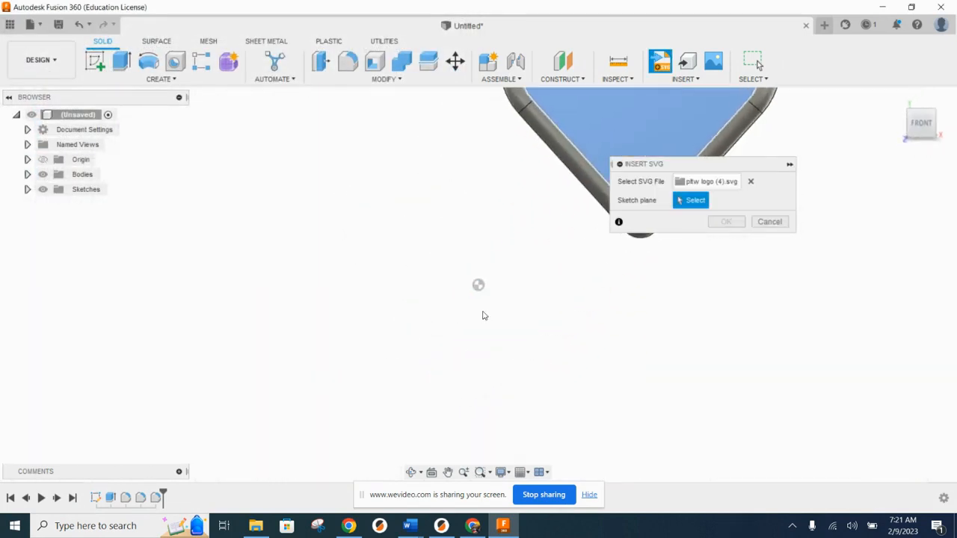
# Scale down and position the PLTW logo to fit within the heart's front face, and finish the sketch
pyautogui.scroll(-3, 323, 382)
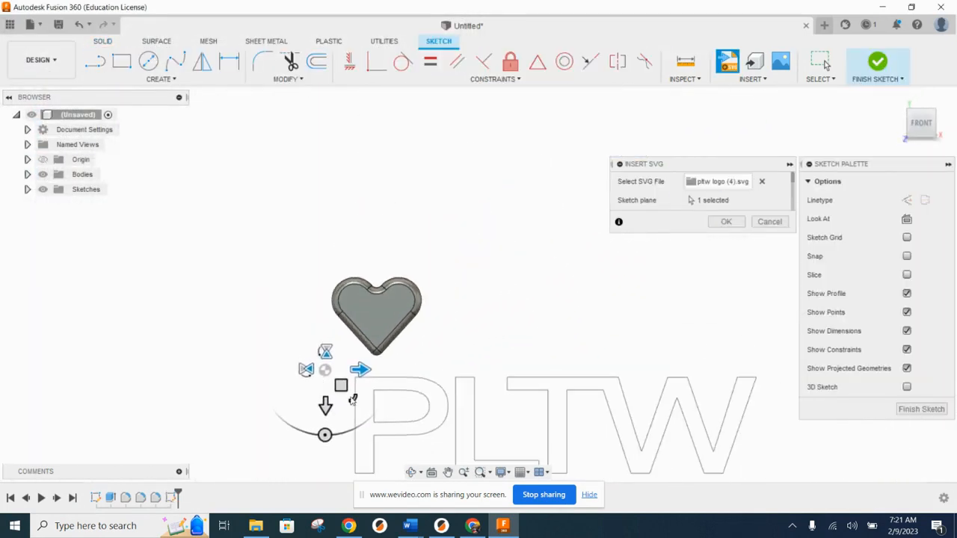
pyautogui.moveTo(353, 398); pyautogui.dragTo(364, 284)
pyautogui.scroll(3, 318, 364)
pyautogui.scroll(1, 385, 354)
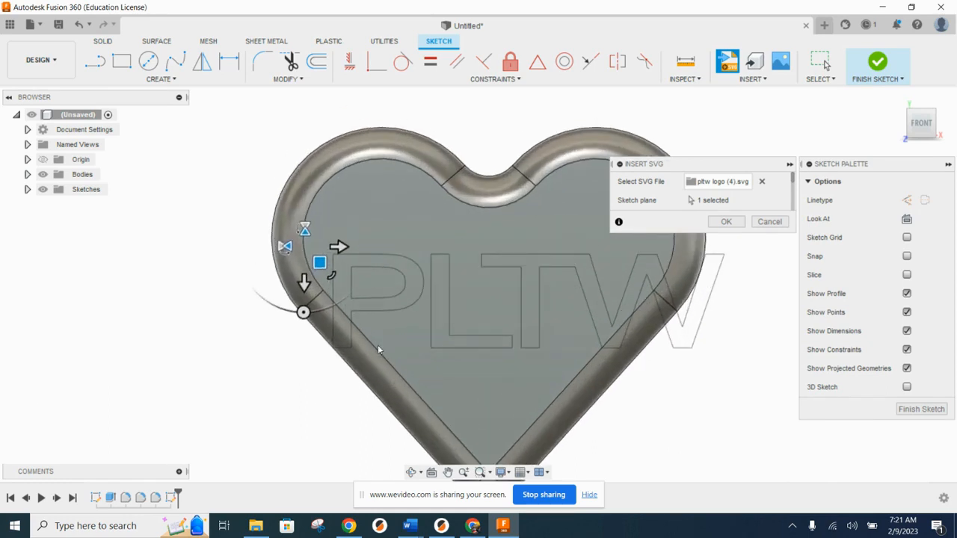
pyautogui.moveTo(330, 275); pyautogui.dragTo(346, 250)
pyautogui.click(724, 222)
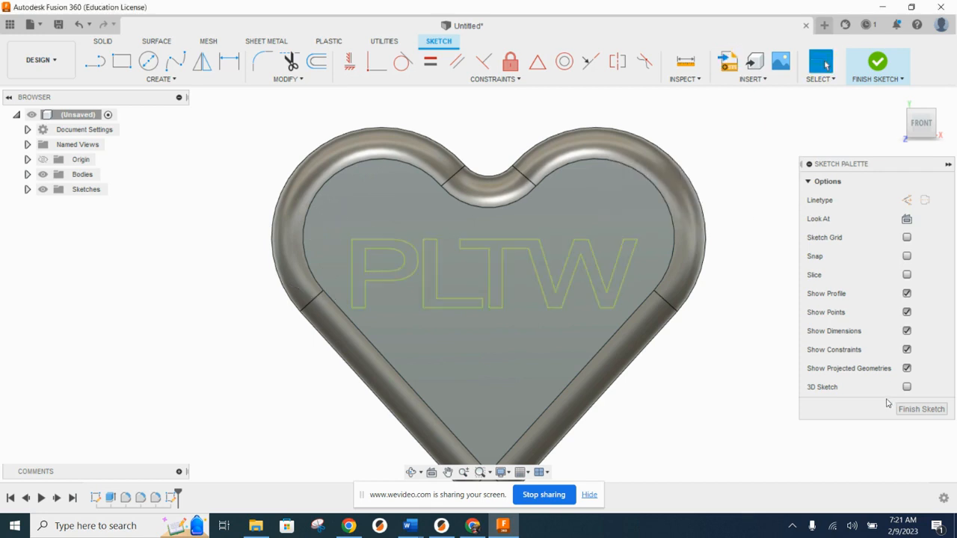
pyautogui.click(921, 409)
# Extrude the PLTW letter profiles outward from the front face, joining them to the heart body
pyautogui.click(896, 99)
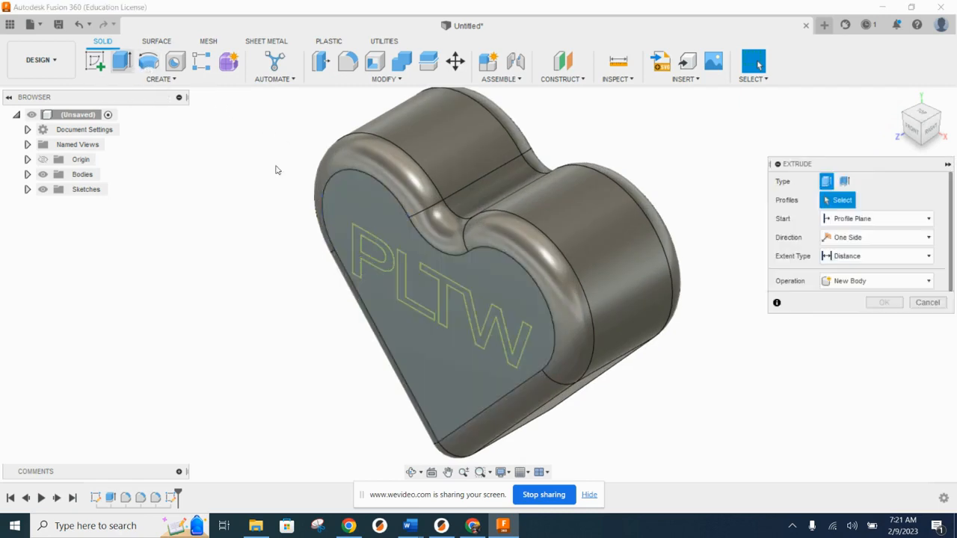
pyautogui.click(121, 60)
pyautogui.click(385, 258)
pyautogui.click(478, 297)
pyautogui.click(426, 304)
pyautogui.scroll(-2, 367, 281)
pyautogui.moveTo(401, 299); pyautogui.dragTo(519, 277)
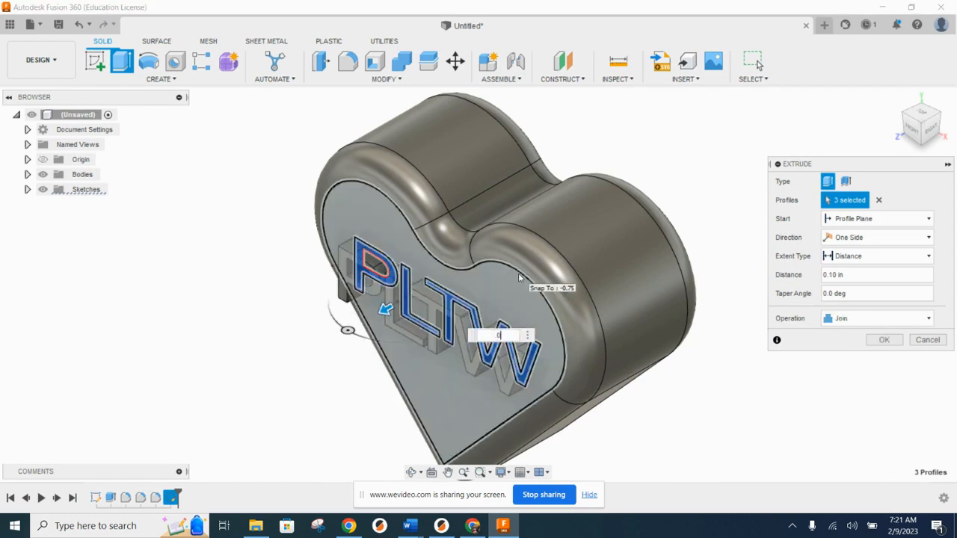
pyautogui.press('Return')
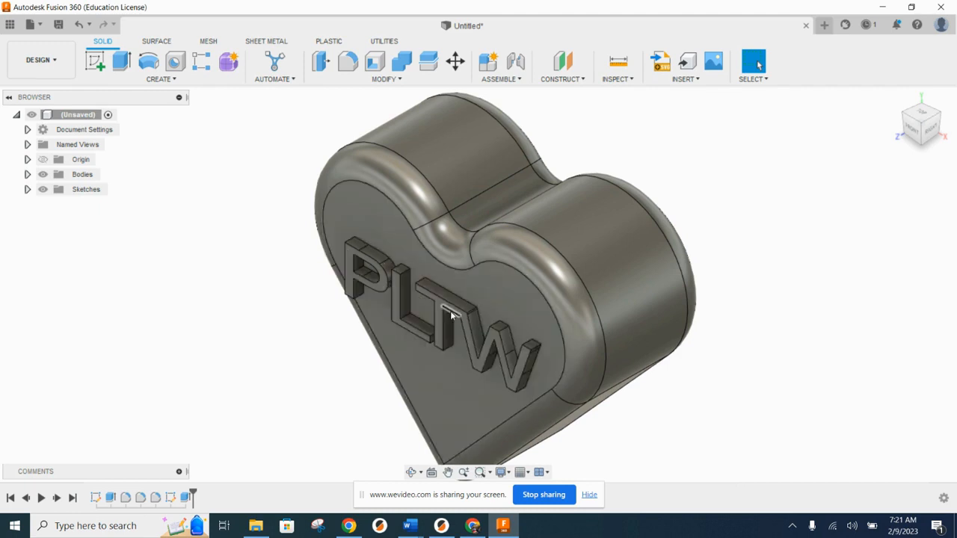
# Start a sketch on the heart's back face and insert the SVG file LTHS LOGO FINAL.svg from the computer
pyautogui.moveTo(451, 314)
pyautogui.keyDown('shift'); pyautogui.mouseDown(button='middle')
pyautogui.moveTo(584, 336)
pyautogui.moveTo(466, 301)
pyautogui.mouseUp(button='middle'); pyautogui.keyUp('shift')
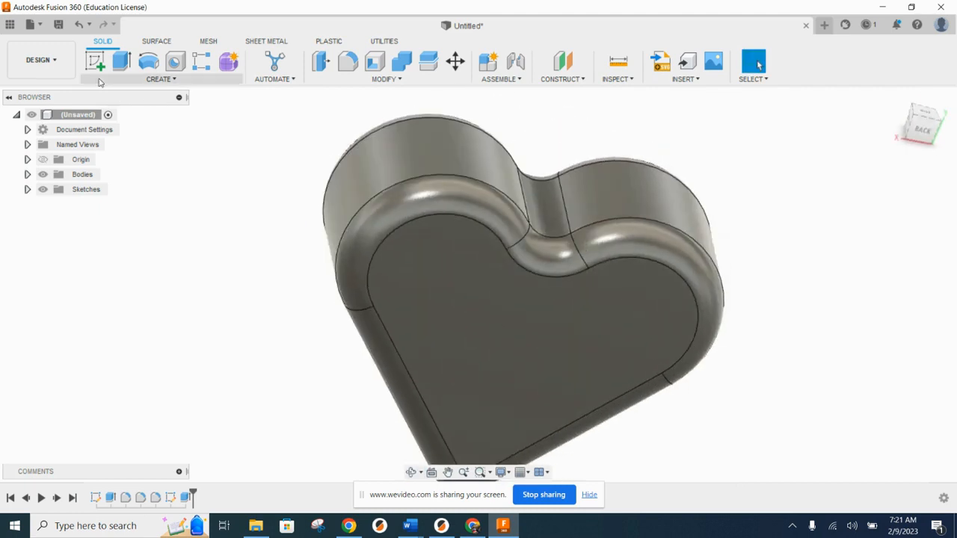
pyautogui.click(95, 61)
pyautogui.click(464, 282)
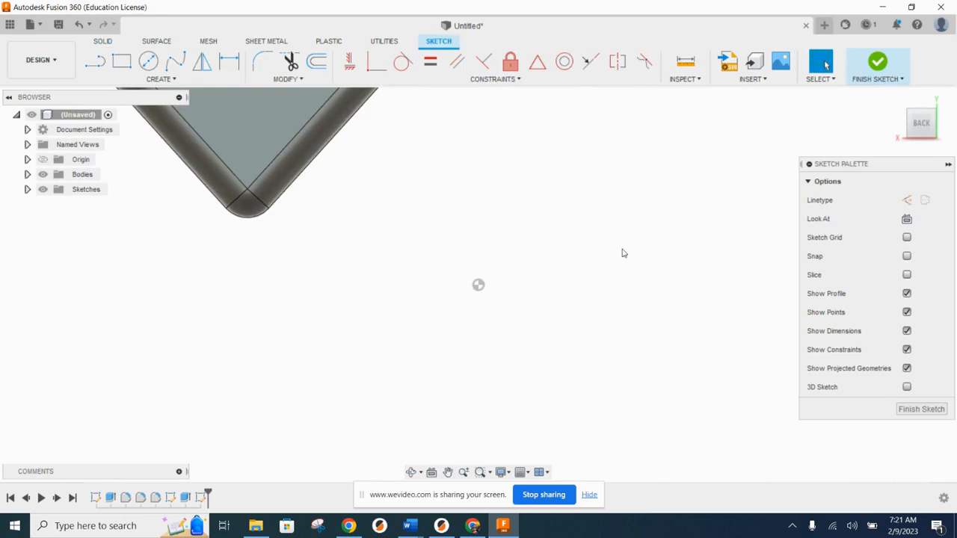
pyautogui.click(728, 63)
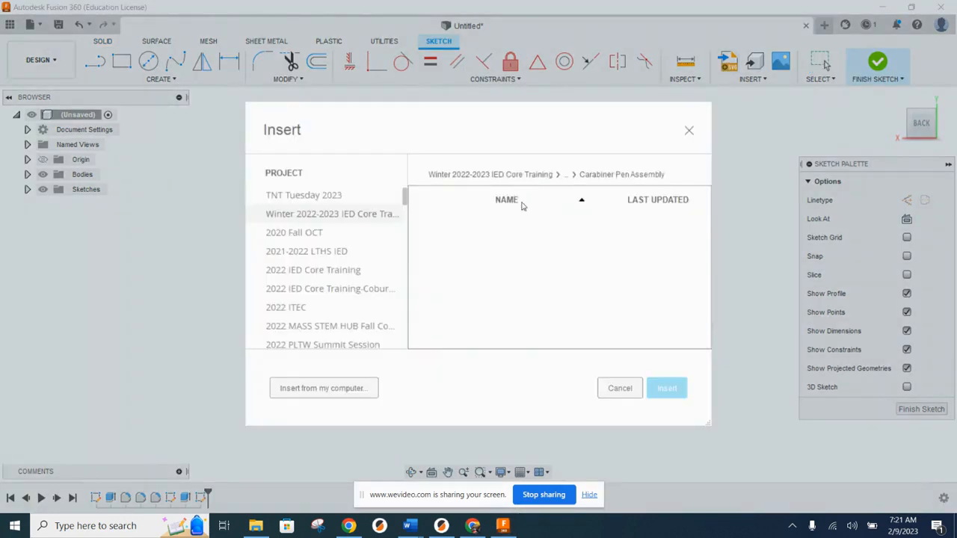
pyautogui.click(323, 388)
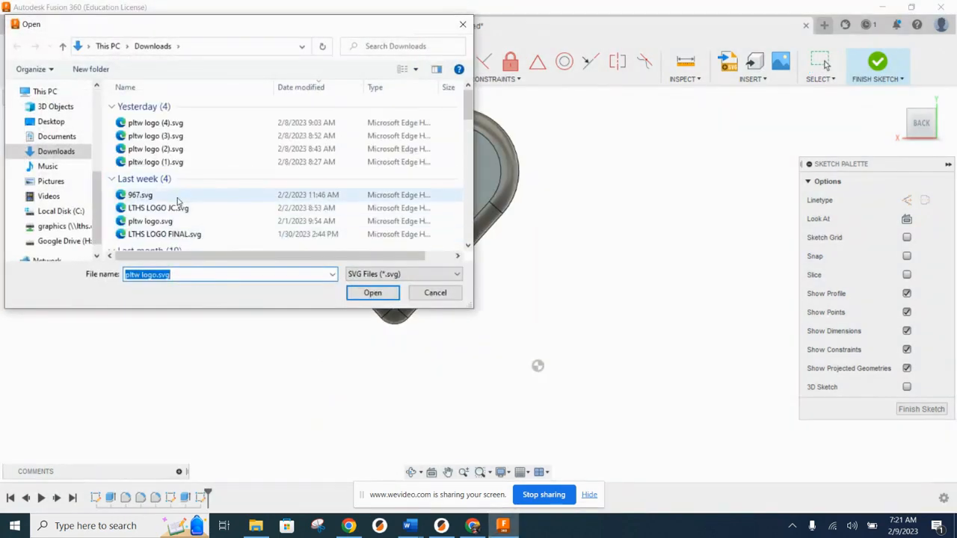
pyautogui.scroll(-1, 177, 202)
pyautogui.click(177, 198)
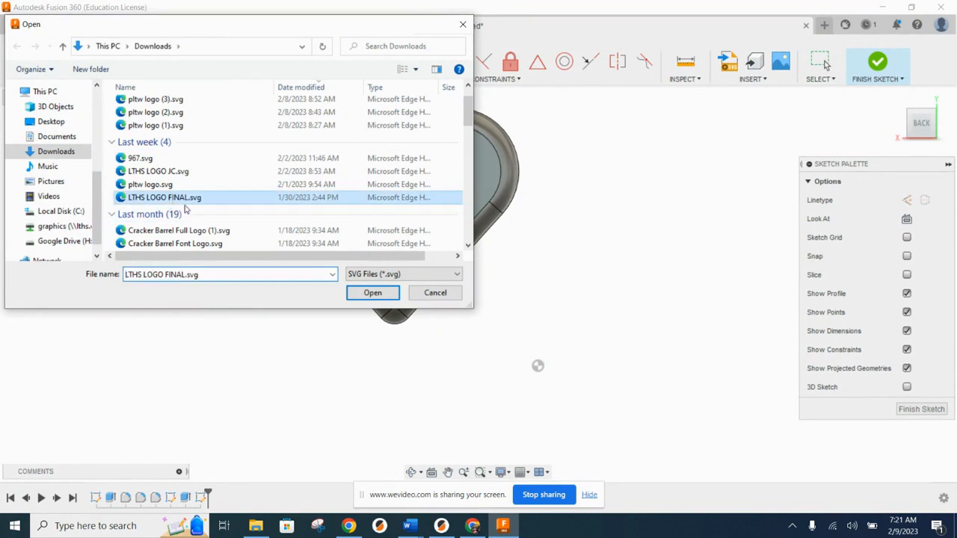
pyautogui.click(372, 293)
# Scale down and position the circular LTHS logo within the heart's back face, and finish the sketch
pyautogui.scroll(-5, 506, 303)
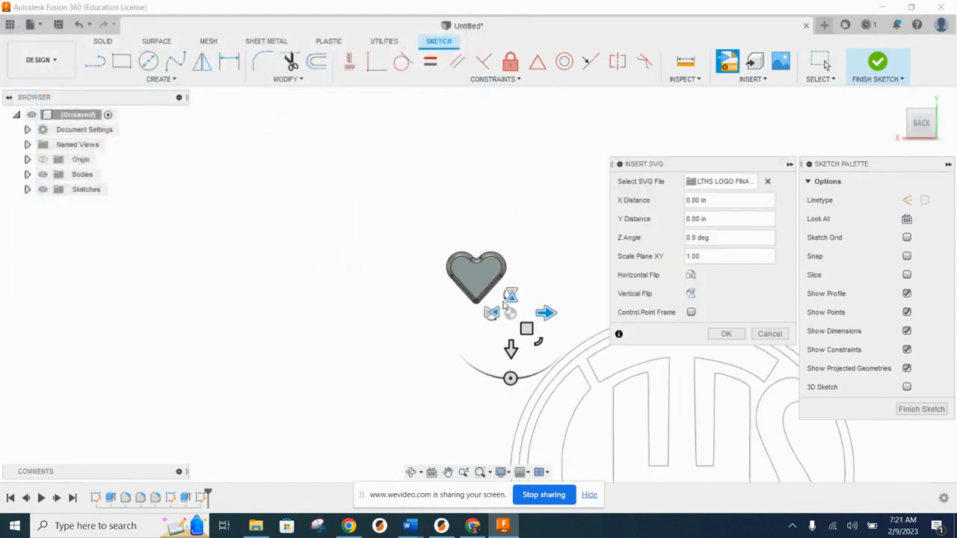
pyautogui.moveTo(544, 346); pyautogui.dragTo(404, 237)
pyautogui.scroll(2, 527, 332)
pyautogui.scroll(3, 453, 256)
pyautogui.scroll(3, 452, 257)
pyautogui.click(724, 334)
pyautogui.click(877, 63)
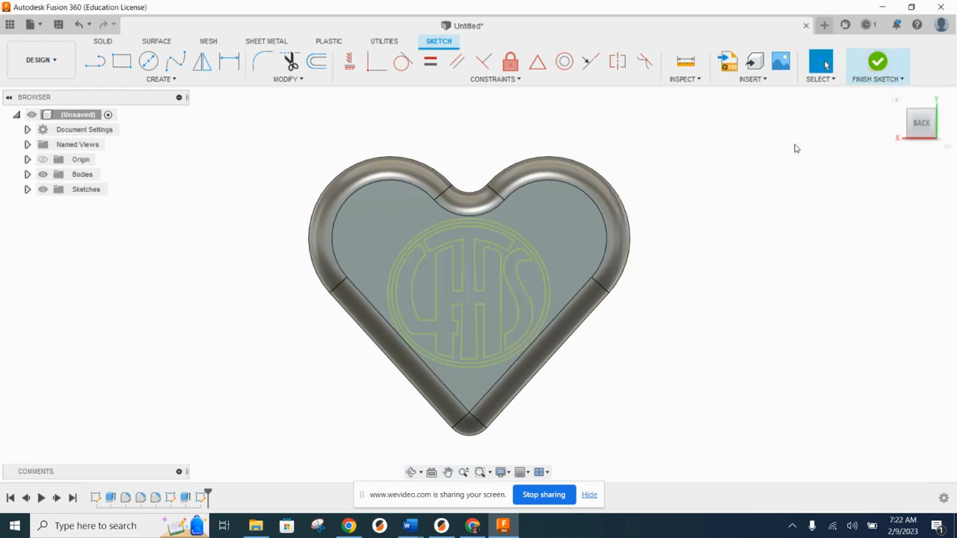
# Extrude the LTHS logo's connected lettering and S profiles 0.06 in outward from the back face, joined to the heart
pyautogui.click(896, 98)
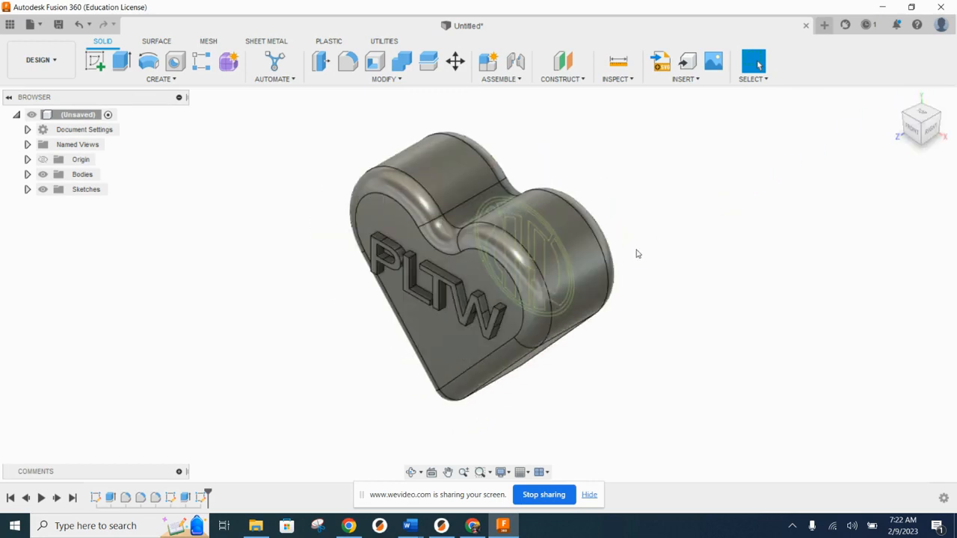
pyautogui.keyDown('shift'); pyautogui.moveTo(653, 290); pyautogui.dragTo(477, 273, button='middle'); pyautogui.keyUp('shift')
pyautogui.scroll(3, 452, 282)
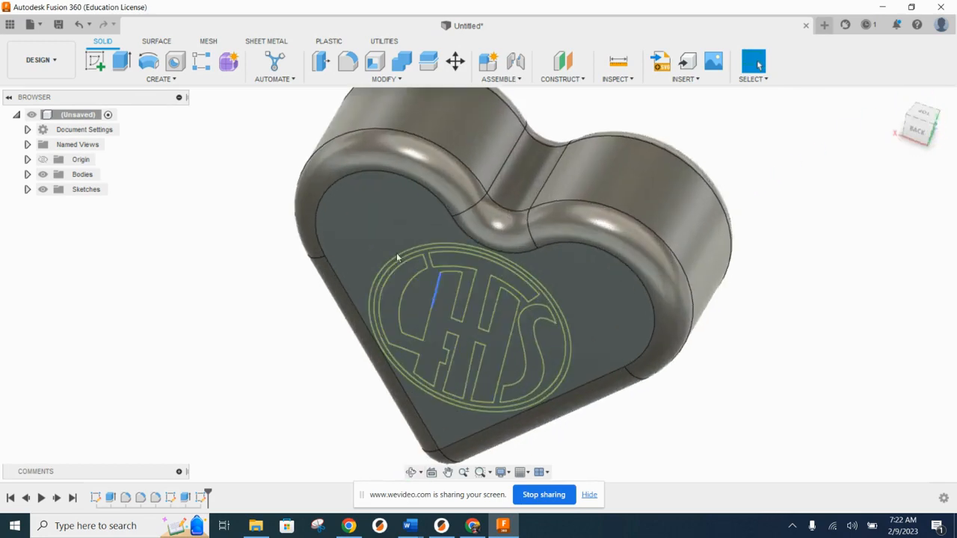
pyautogui.click(121, 61)
pyautogui.scroll(3, 390, 293)
pyautogui.click(402, 330)
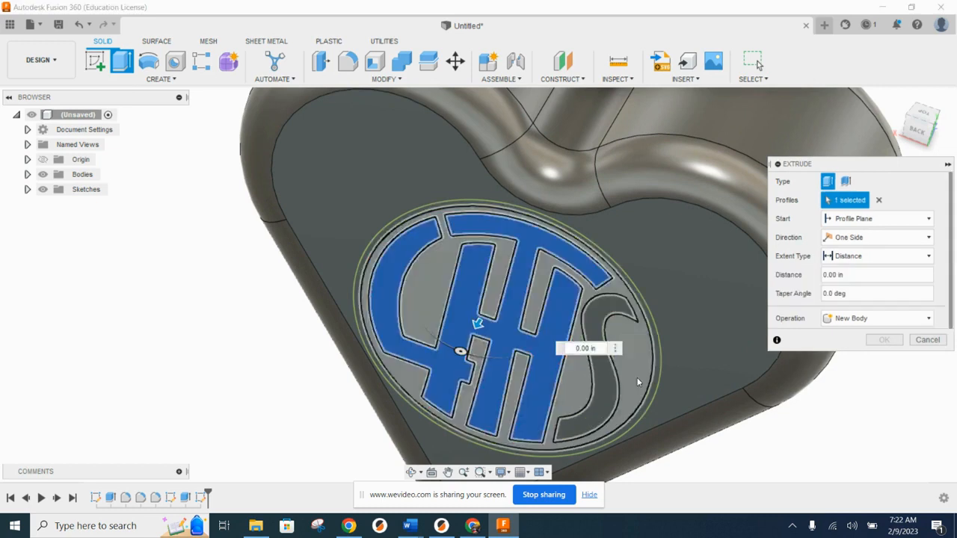
pyautogui.click(592, 323)
pyautogui.moveTo(581, 392); pyautogui.dragTo(601, 376)
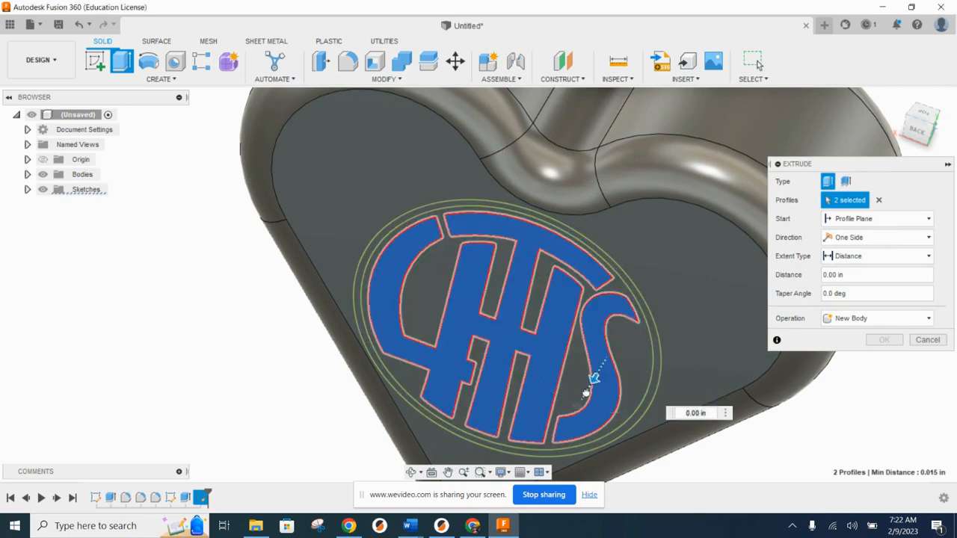
pyautogui.write('.06')
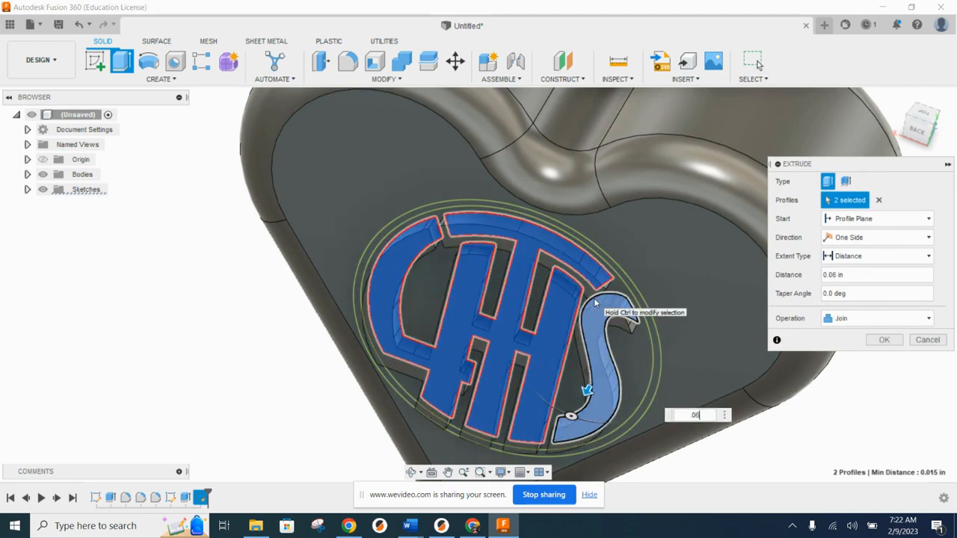
pyautogui.press('Return')
# Examine the raised logos on both sides of the heart
pyautogui.scroll(-3, 596, 299)
pyautogui.keyDown('shift'); pyautogui.moveTo(596, 299); pyautogui.dragTo(656, 342, button='middle'); pyautogui.keyUp('shift')
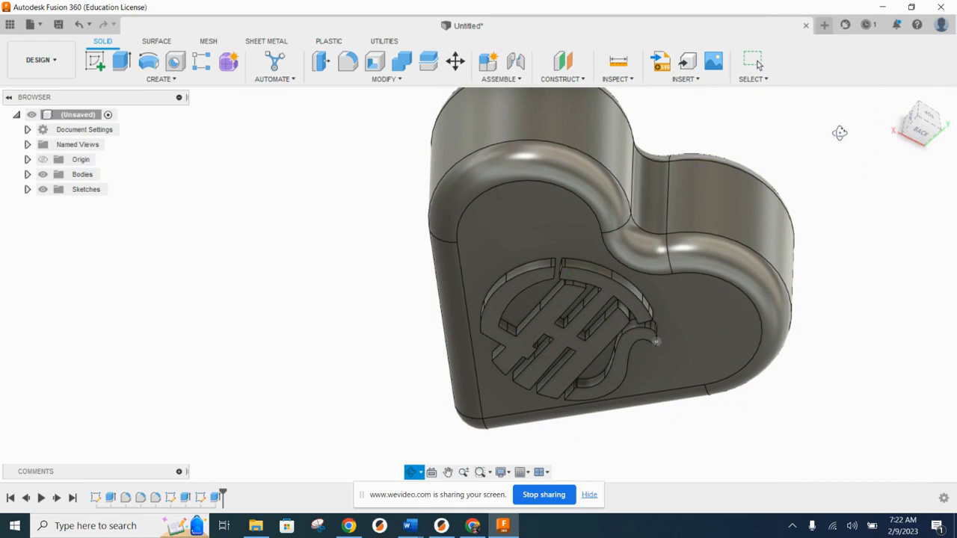
pyautogui.keyDown('shift'); pyautogui.moveTo(671, 403); pyautogui.dragTo(869, 111, button='middle'); pyautogui.keyUp('shift')
pyautogui.moveTo(896, 115); pyautogui.dragTo(896, 113, button='right')
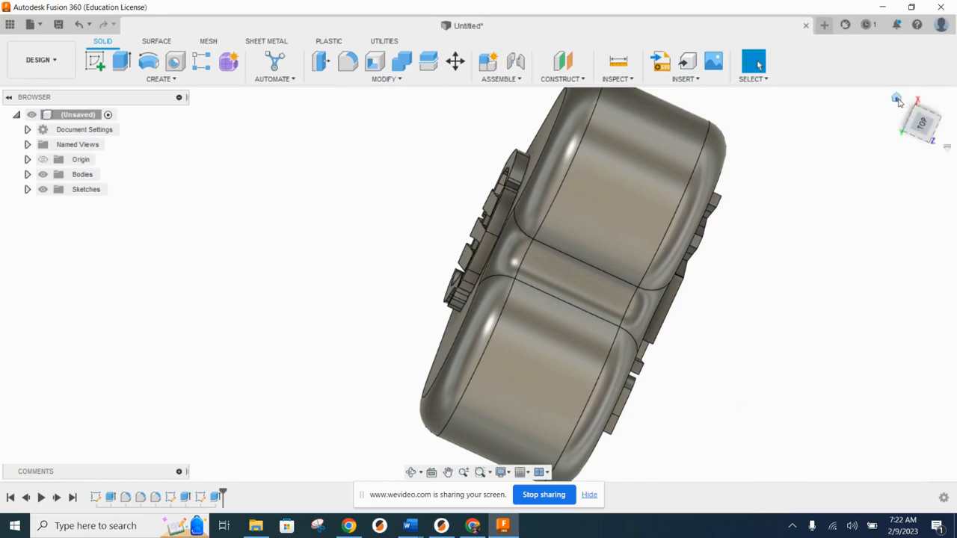
pyautogui.click(897, 99)
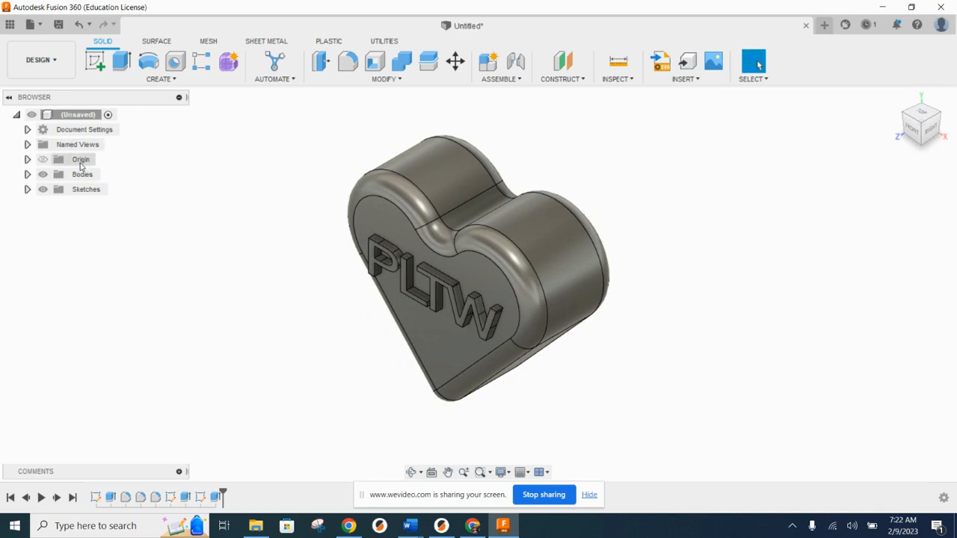
# Show the origin planes and create a construction plane offset 2.10 in above the XZ plane, over the top of the heart
pyautogui.moveTo(558, 217); pyautogui.dragTo(587, 235, button='middle')
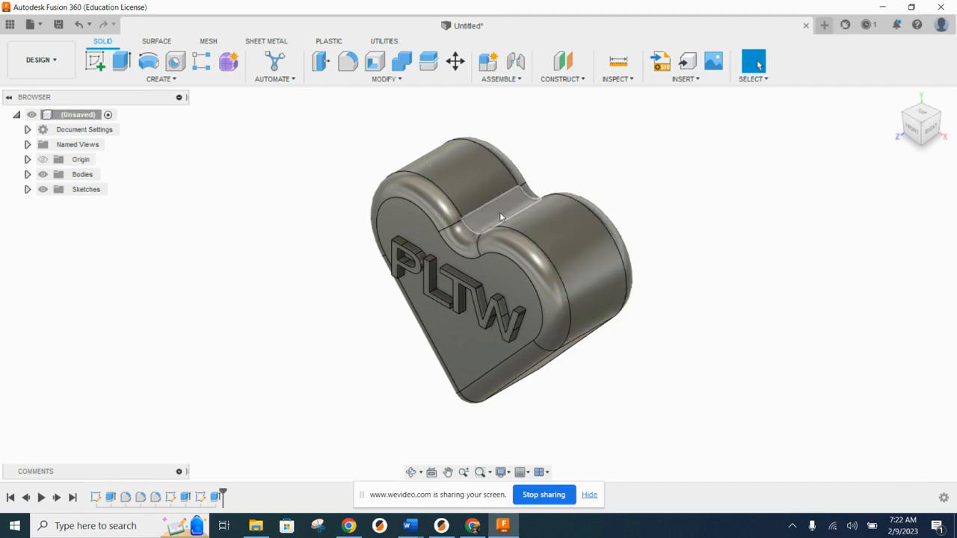
pyautogui.click(43, 160)
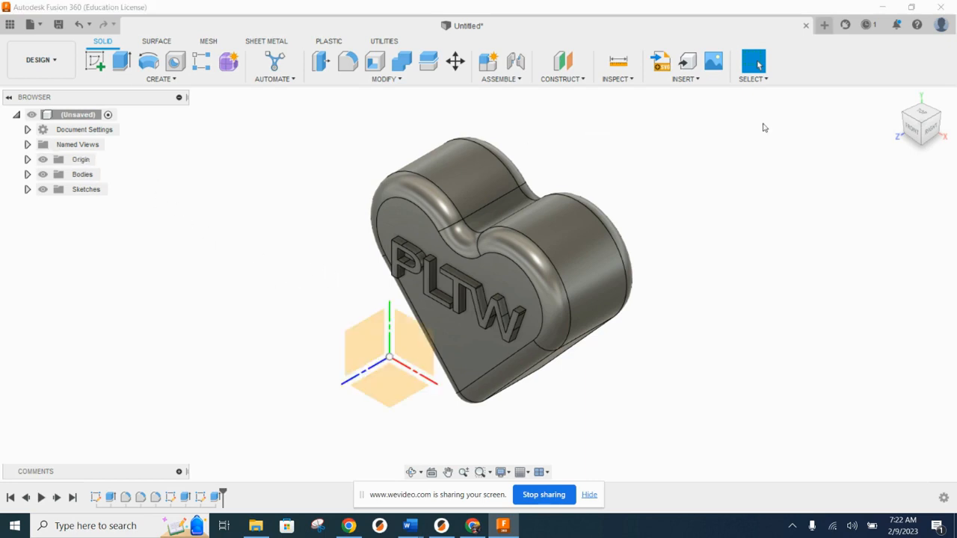
pyautogui.click(562, 61)
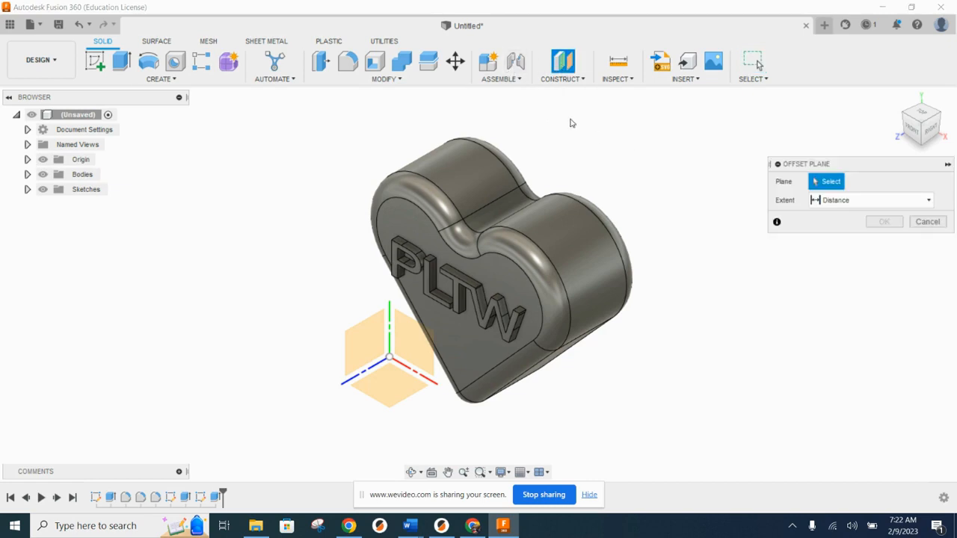
pyautogui.click(395, 382)
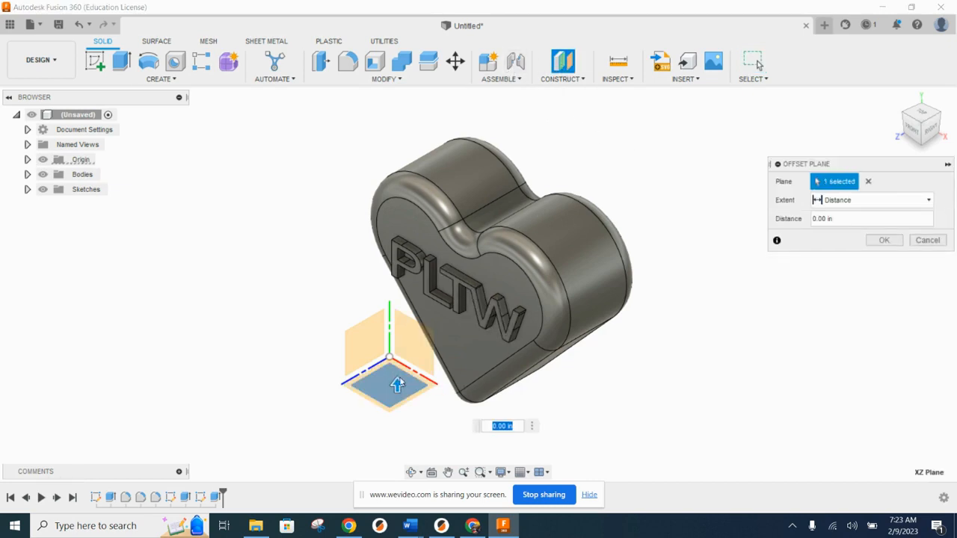
pyautogui.moveTo(398, 384); pyautogui.dragTo(425, 197)
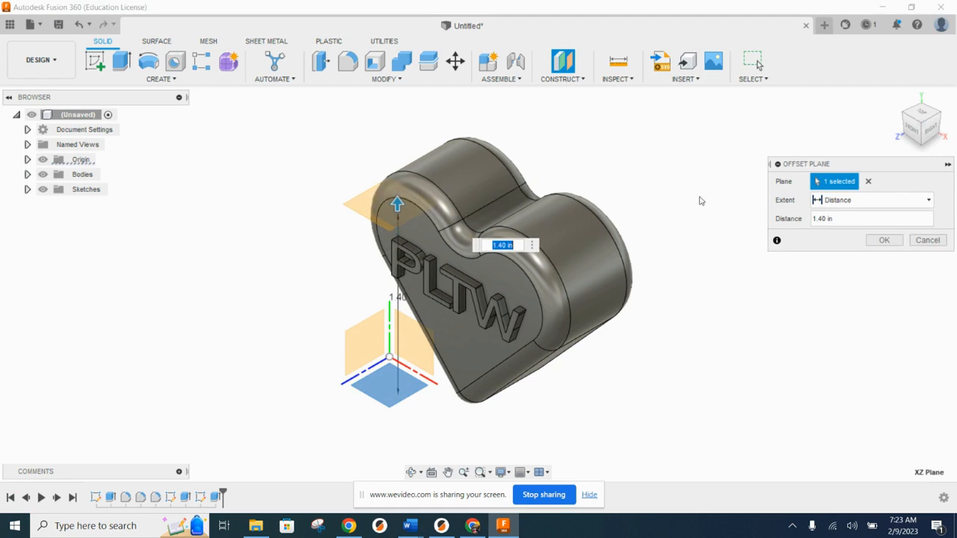
pyautogui.click(912, 131)
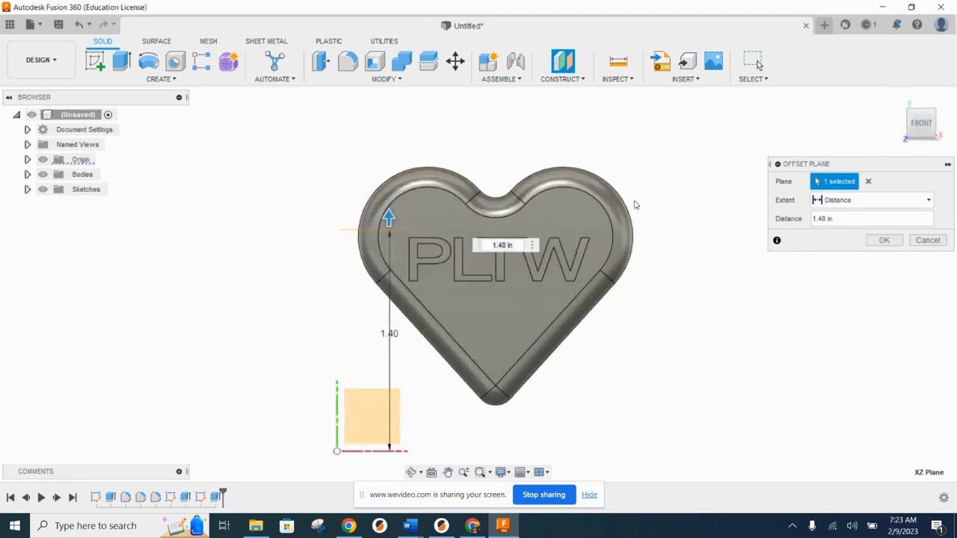
pyautogui.moveTo(326, 281); pyautogui.dragTo(332, 188)
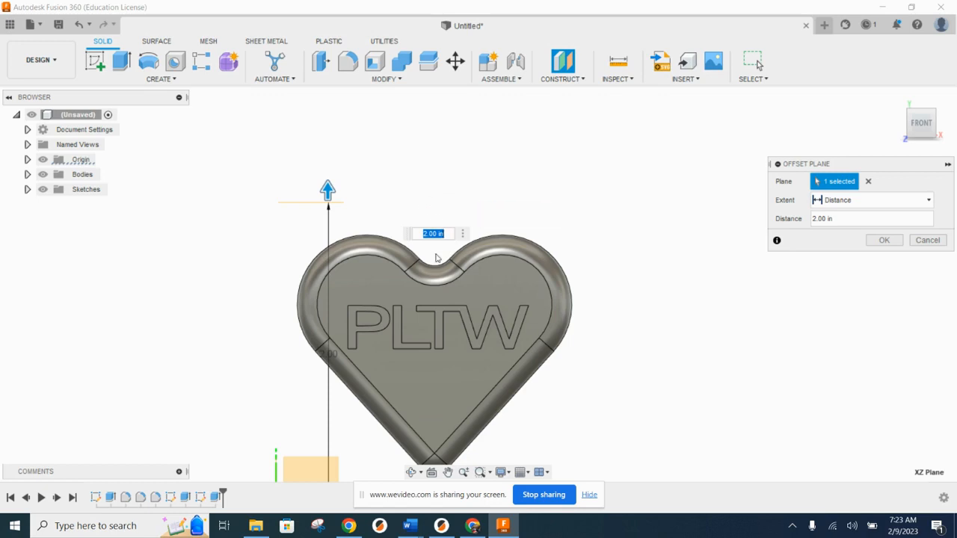
pyautogui.moveTo(327, 191); pyautogui.dragTo(326, 174)
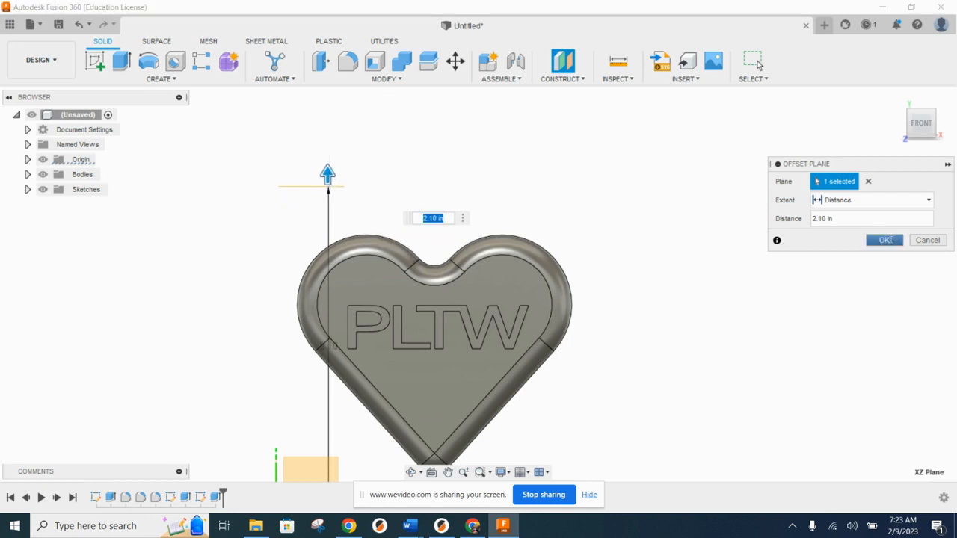
pyautogui.click(885, 240)
# Start a sketch on the offset plane and project the heart's left, middle and right top faces into it
pyautogui.keyDown('shift'); pyautogui.moveTo(760, 230); pyautogui.dragTo(727, 250, button='middle'); pyautogui.keyUp('shift')
pyautogui.click(99, 73)
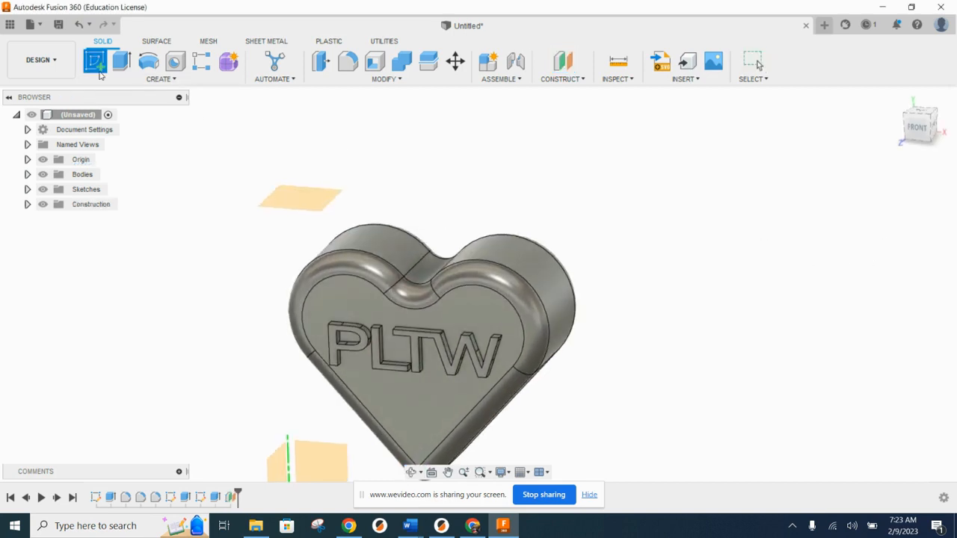
pyautogui.click(294, 199)
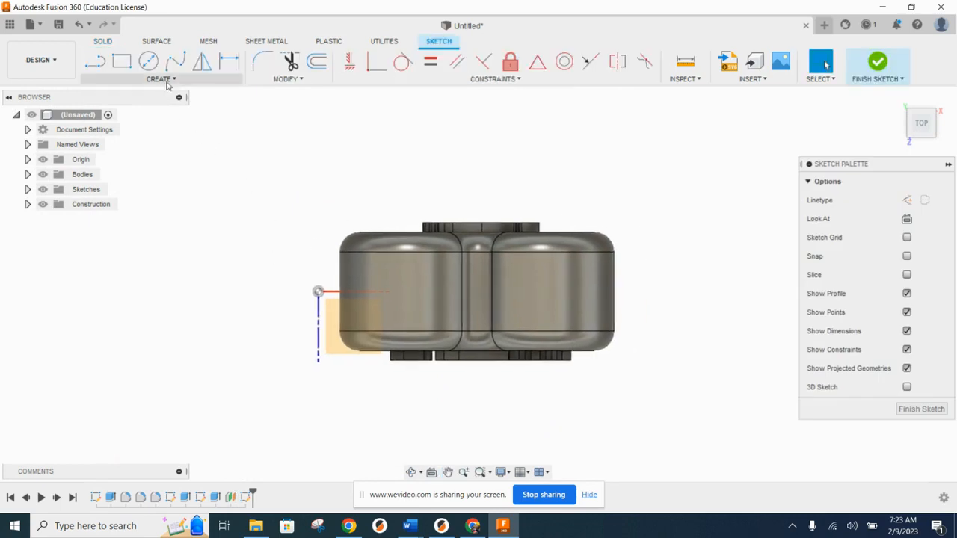
pyautogui.click(163, 78)
pyautogui.moveTo(142, 285)
pyautogui.click(195, 287)
pyautogui.click(476, 279)
pyautogui.click(556, 300)
pyautogui.click(393, 299)
pyautogui.click(726, 240)
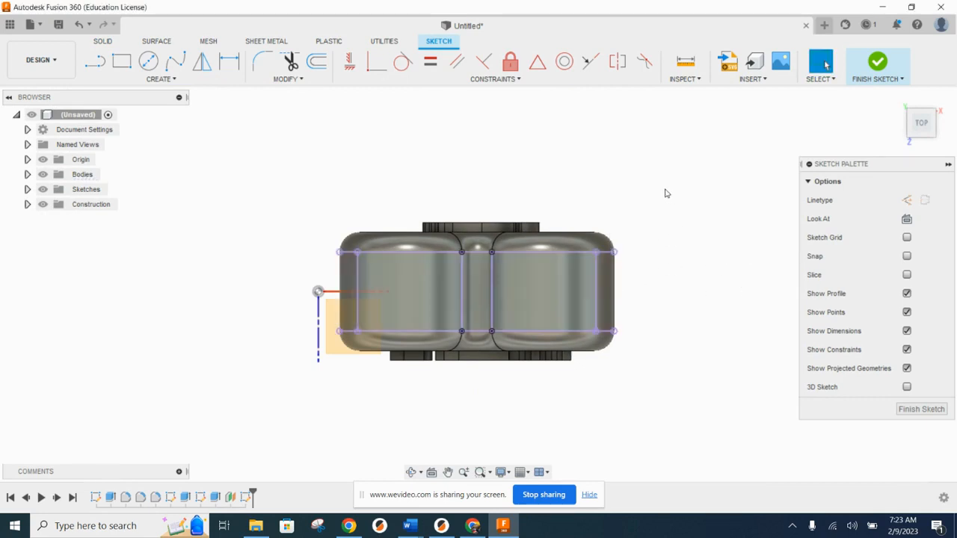
# Draw a 0.5 in diameter circle centred over the cleft of the heart
pyautogui.click(148, 61)
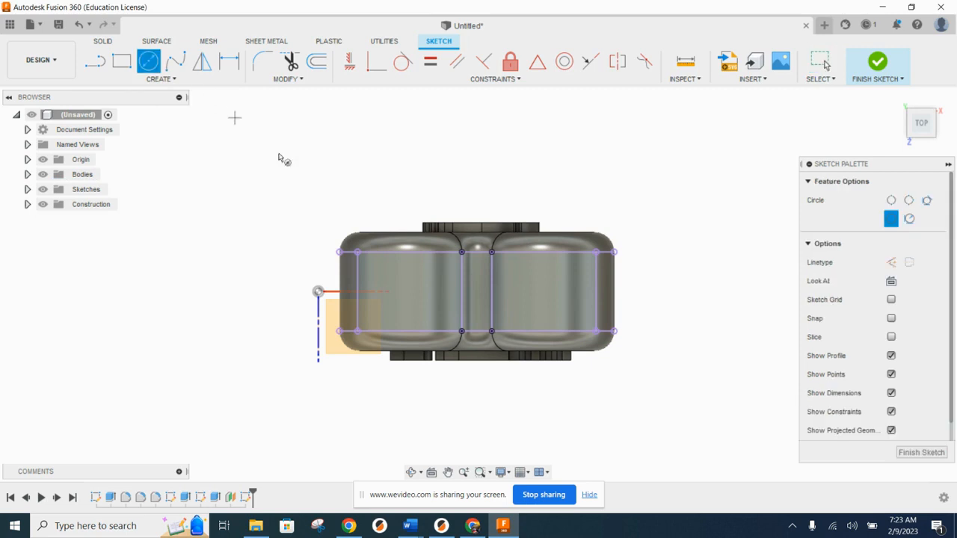
pyautogui.scroll(3, 471, 296)
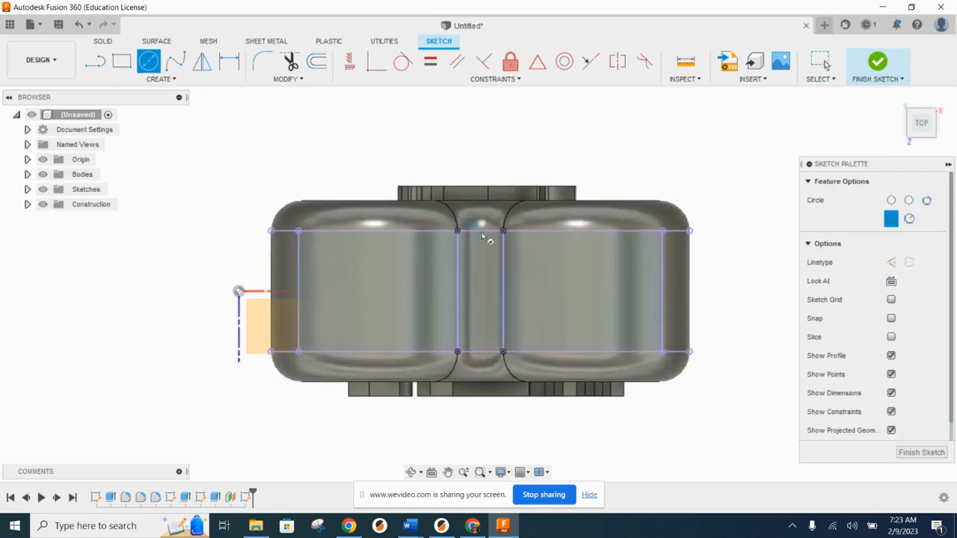
pyautogui.click(482, 292)
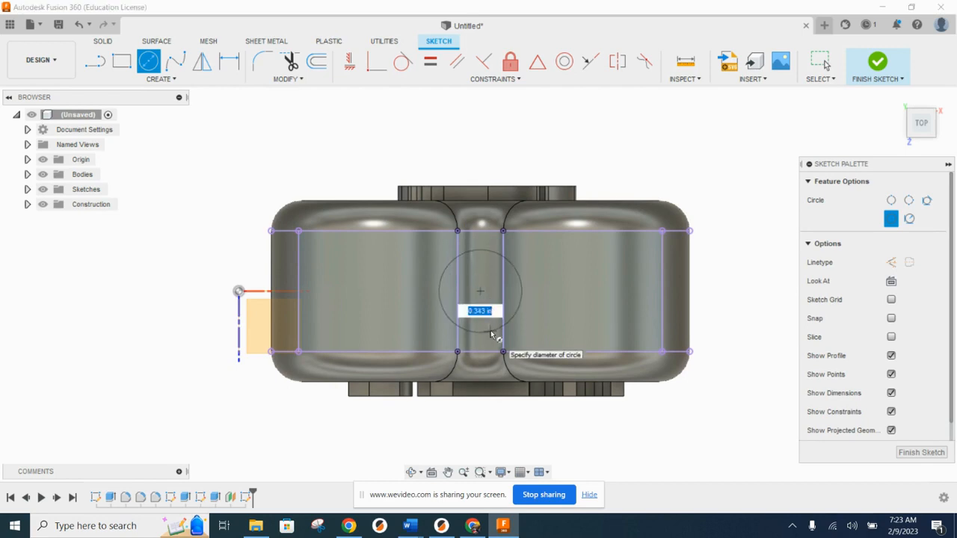
pyautogui.write('.5')
pyautogui.press('Return')
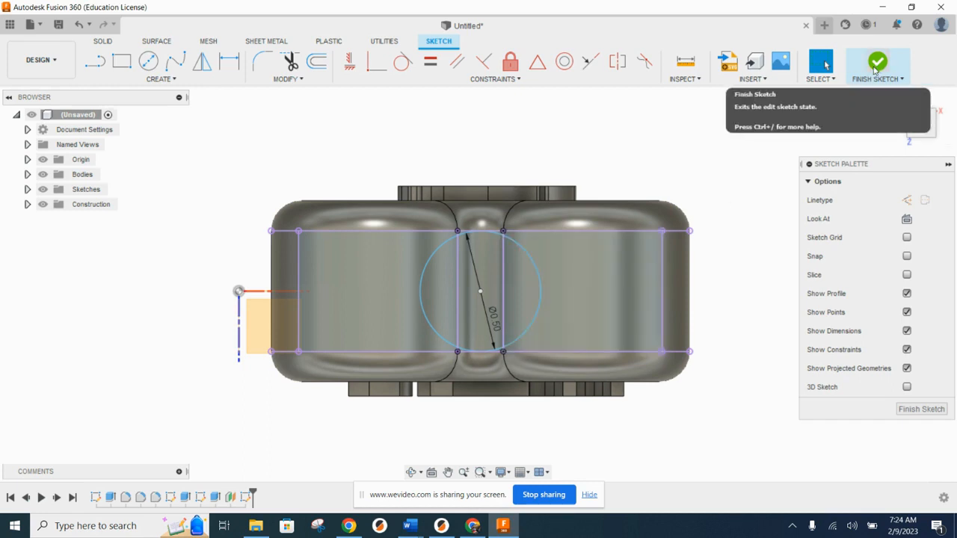
# Add a concentric 0.25 in diameter circle inside the larger one and finish the sketch
pyautogui.click(148, 61)
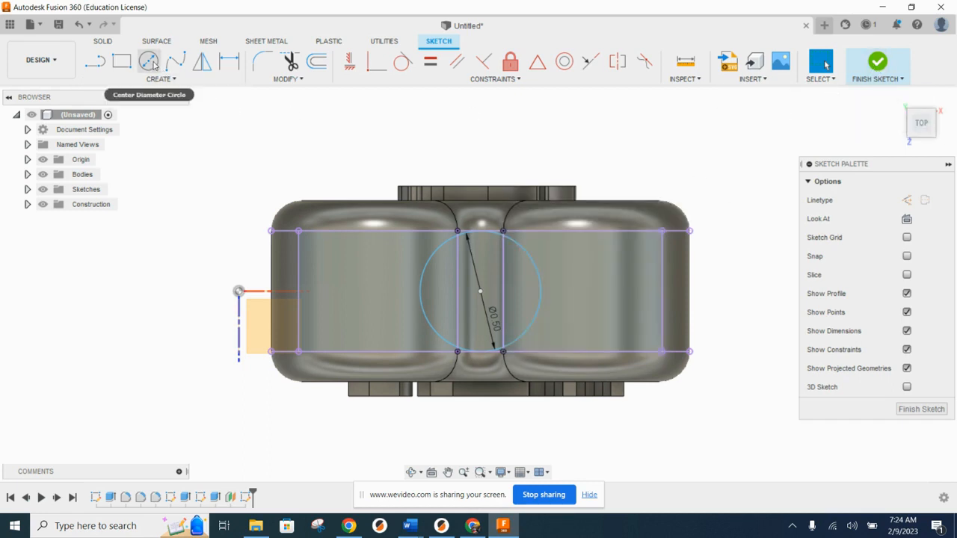
pyautogui.click(481, 291)
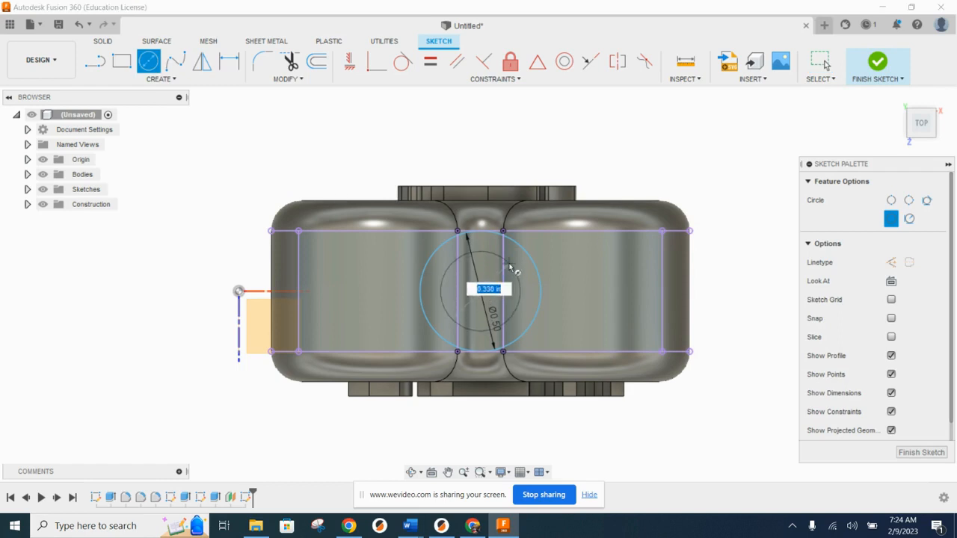
pyautogui.write('.25')
pyautogui.press('Return')
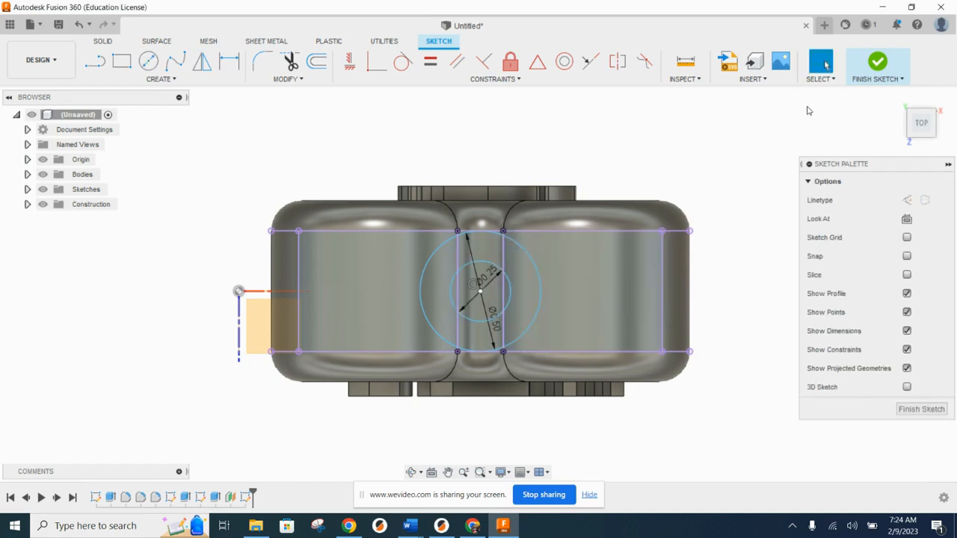
pyautogui.click(878, 64)
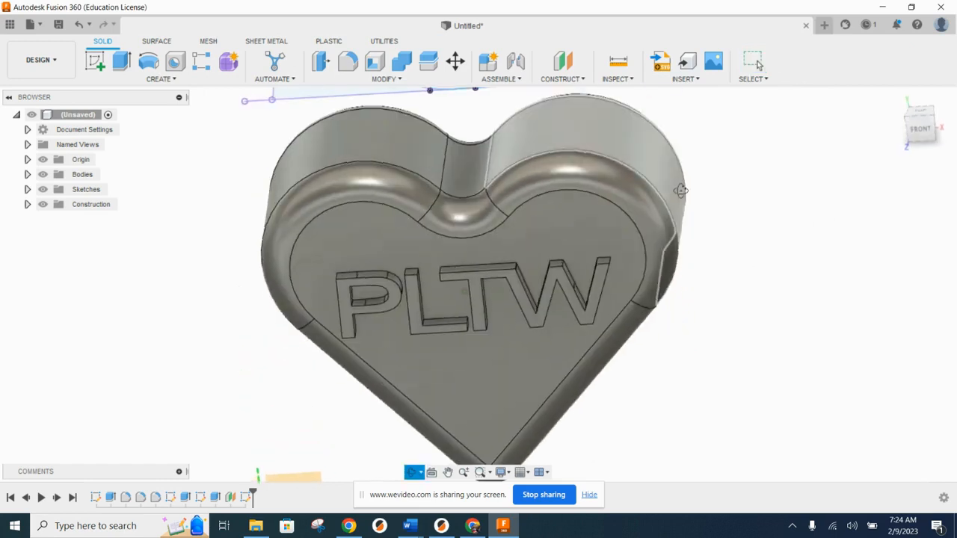
# Extrude the three profiles of the 0.25 in circle by -0.70 in down into the heart's cleft, joined to the body
pyautogui.click(121, 61)
pyautogui.click(434, 158)
pyautogui.scroll(3, 415, 156)
pyautogui.click(417, 159)
pyautogui.click(505, 155)
pyautogui.scroll(-3, 459, 166)
pyautogui.moveTo(489, 150); pyautogui.dragTo(504, 278)
pyautogui.click(879, 318)
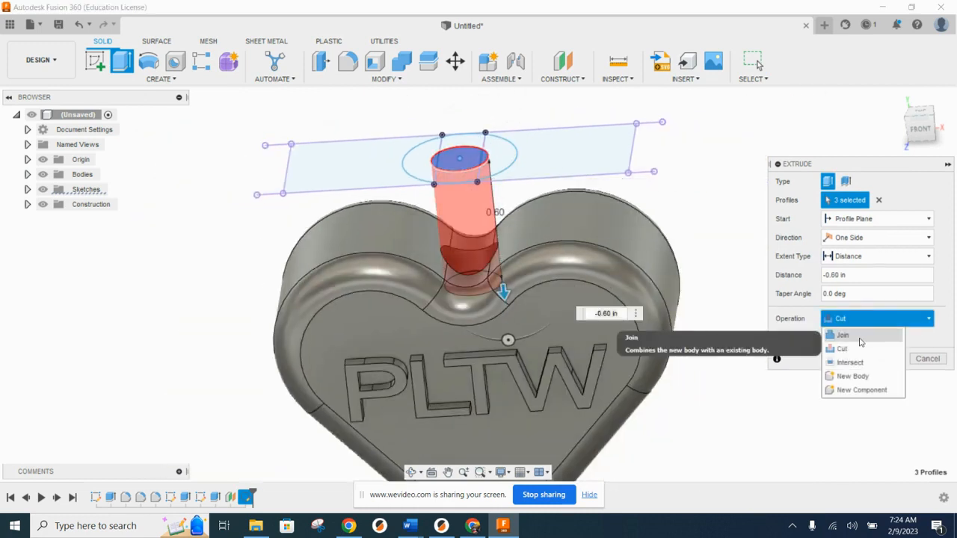
pyautogui.click(841, 327)
pyautogui.scroll(3, 485, 275)
pyautogui.scroll(-3, 487, 278)
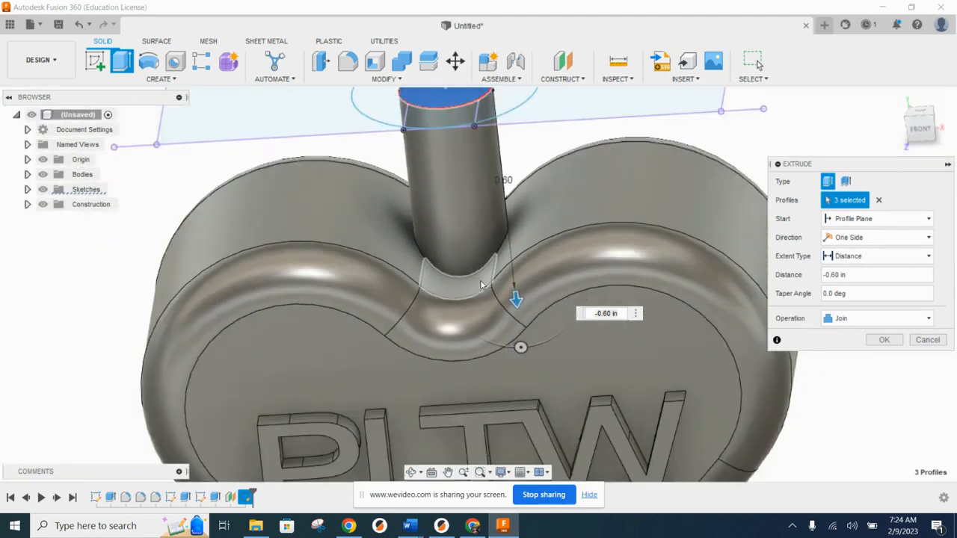
pyautogui.moveTo(505, 297); pyautogui.dragTo(507, 317)
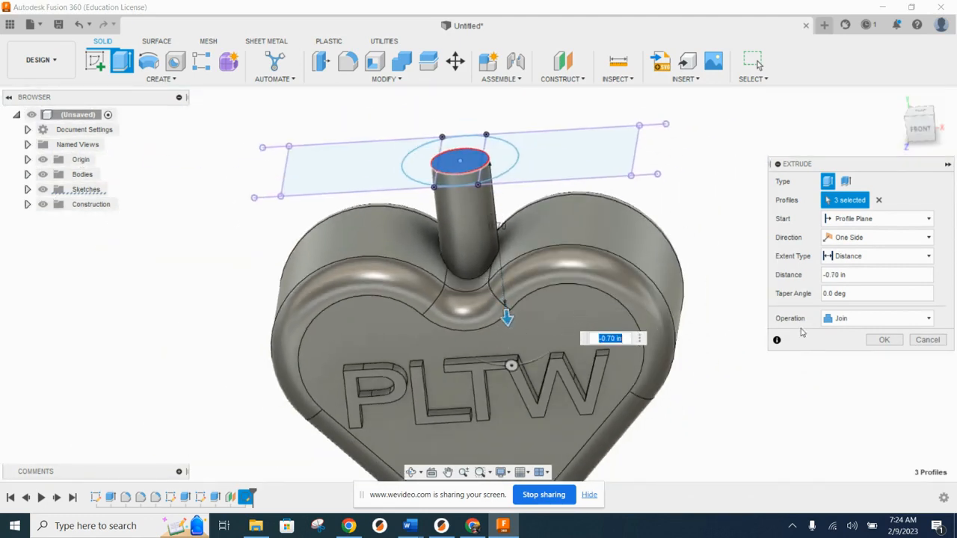
pyautogui.click(885, 340)
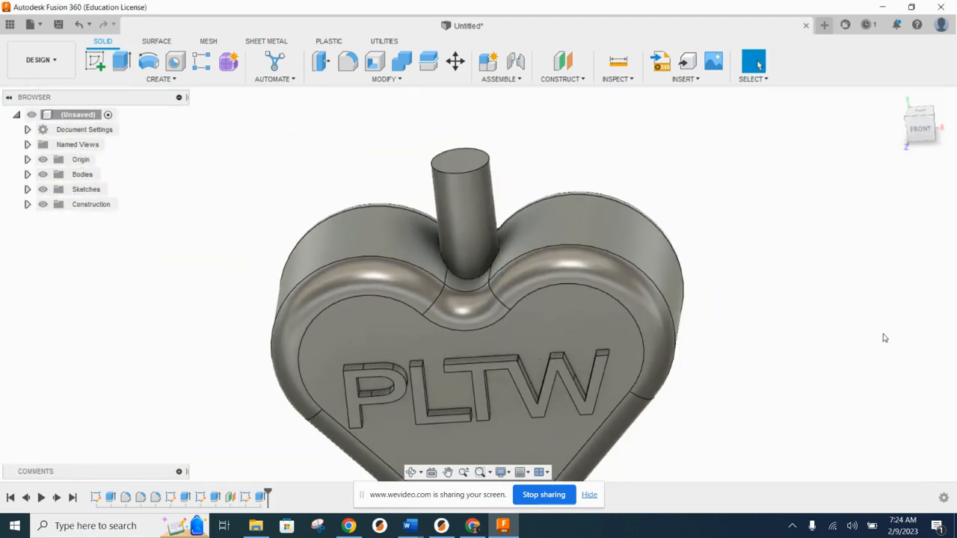
# Show Sketch4 again and extrude all seven profiles within the 0.5 in circle by -0.25 in, joined to the stem
pyautogui.click(27, 189)
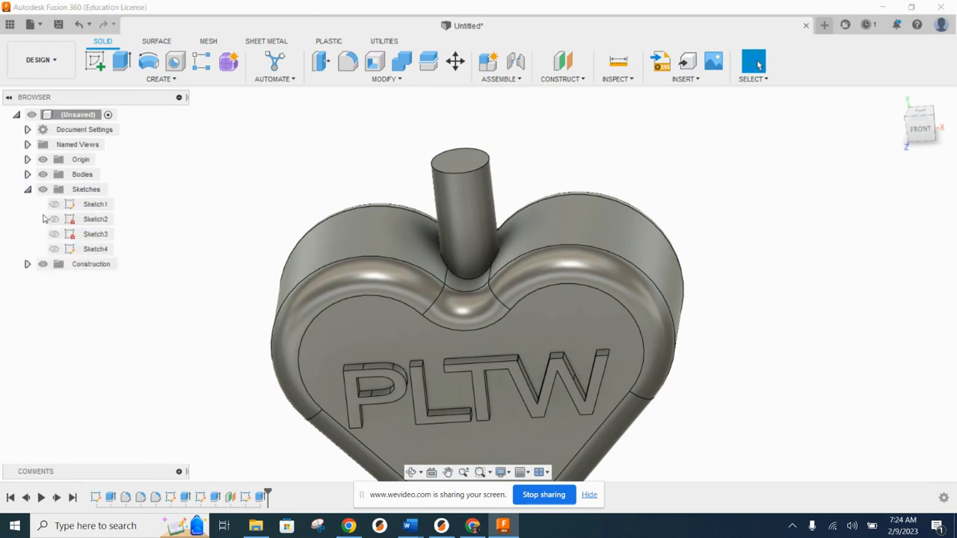
pyautogui.click(54, 249)
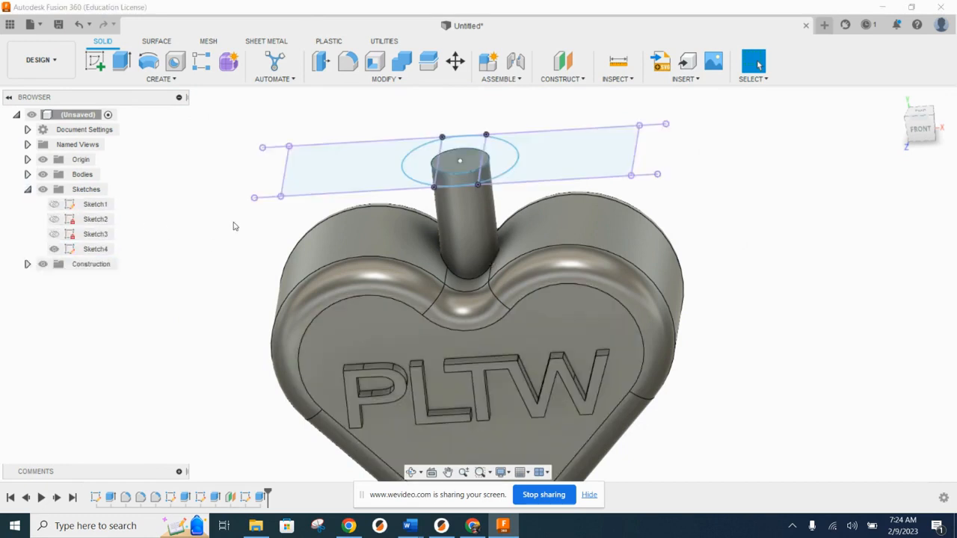
pyautogui.click(119, 62)
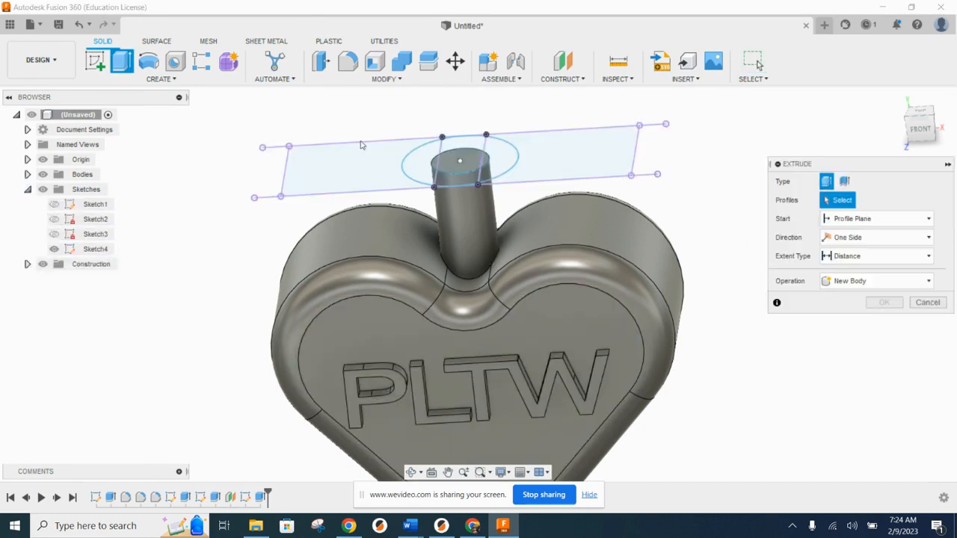
pyautogui.scroll(2, 435, 160)
pyautogui.click(432, 160)
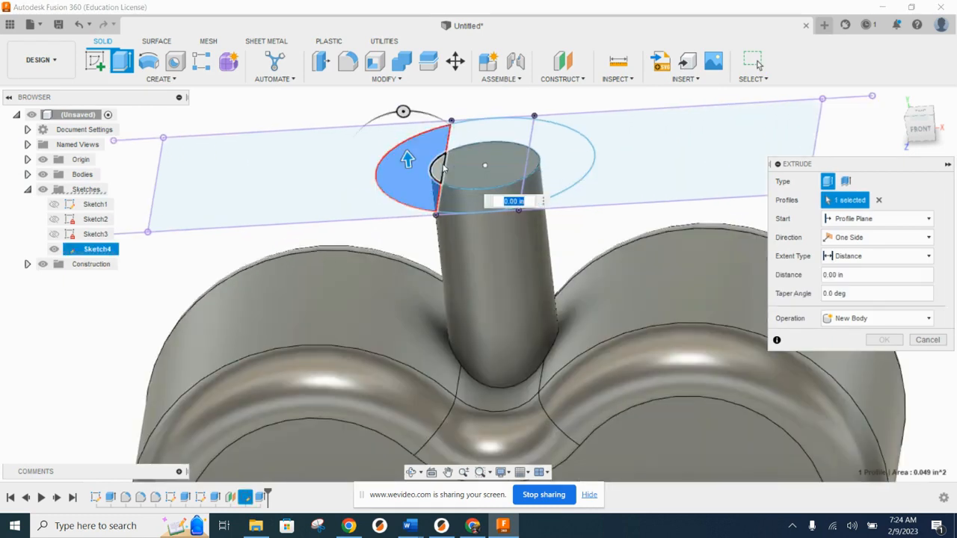
pyautogui.click(468, 144)
pyautogui.click(468, 144)
pyautogui.click(473, 173)
pyautogui.click(467, 203)
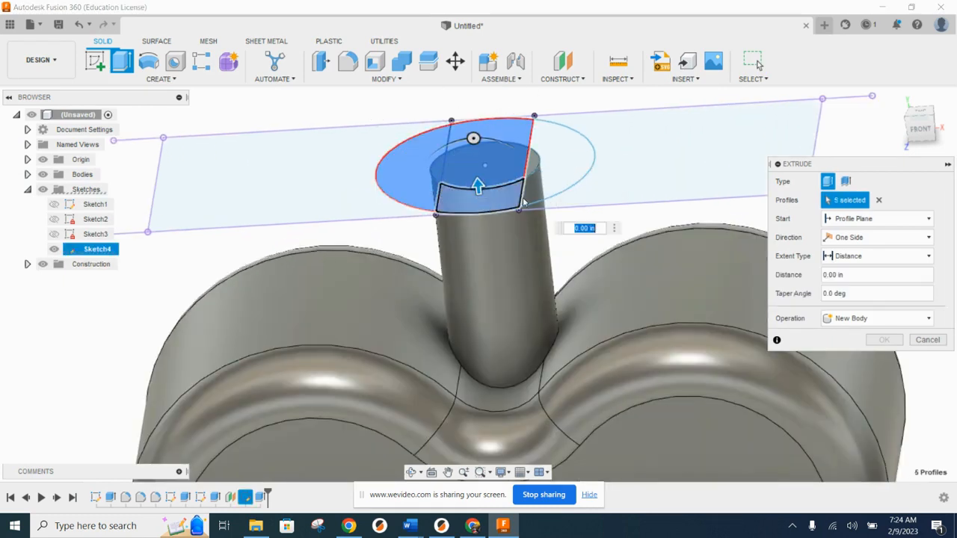
pyautogui.click(555, 169)
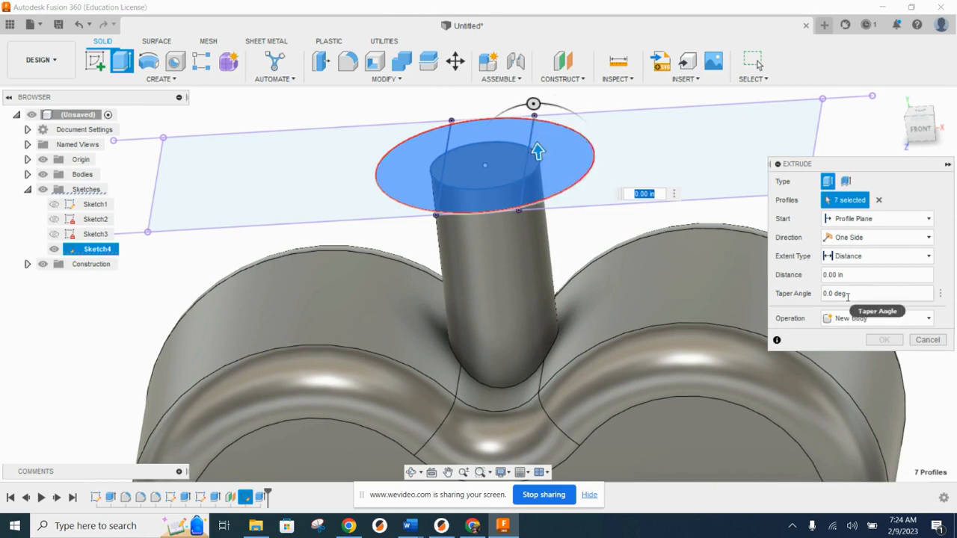
pyautogui.click(876, 318)
pyautogui.click(845, 334)
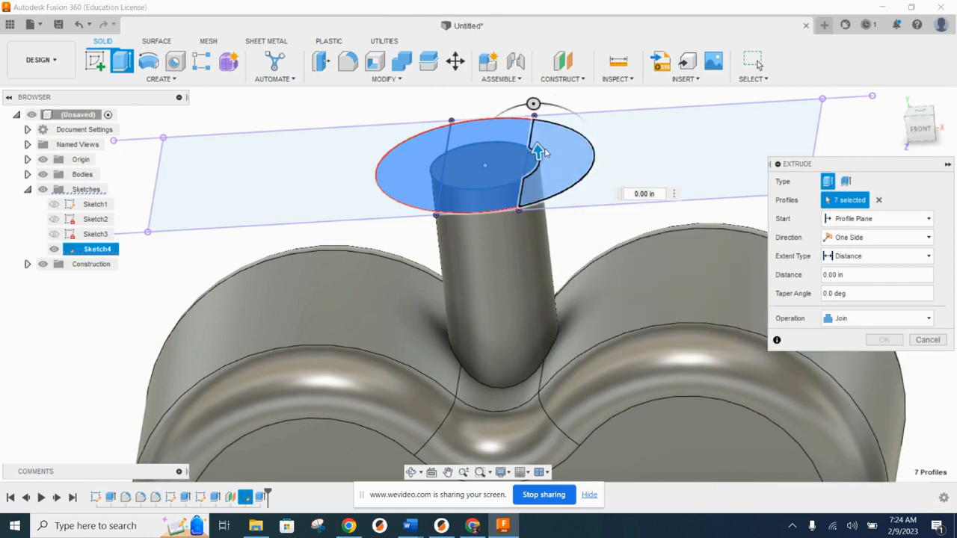
pyautogui.moveTo(539, 153); pyautogui.dragTo(546, 213)
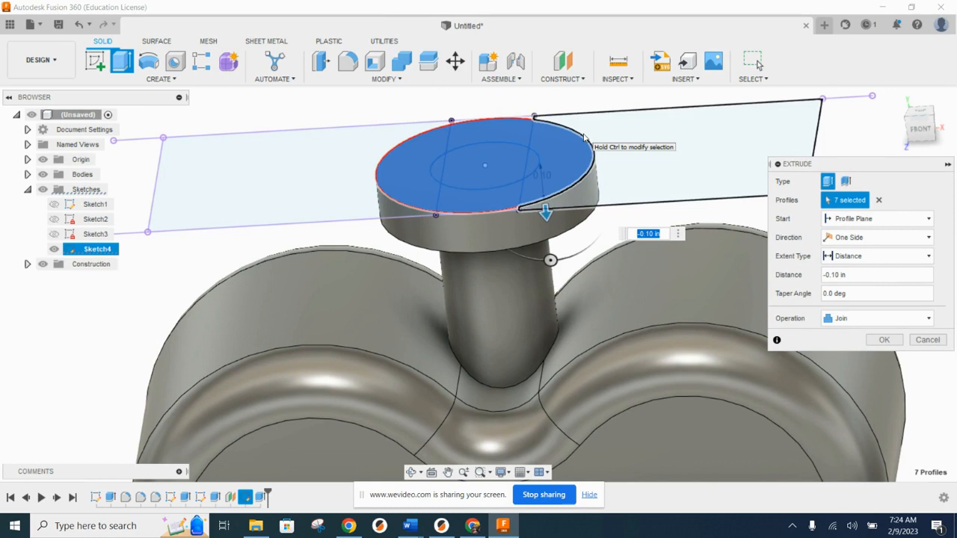
pyautogui.write('-.25')
pyautogui.keyDown('shift'); pyautogui.moveTo(585, 136); pyautogui.dragTo(575, 255, button='middle'); pyautogui.keyUp('shift')
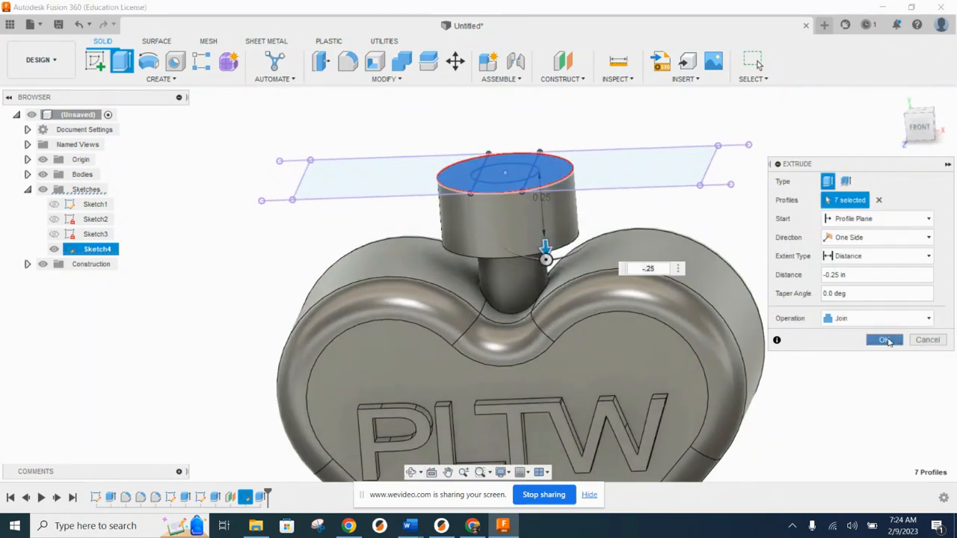
pyautogui.click(888, 343)
# Examine the stem and cap above the heart from several angles, along with the heart's lower tip
pyautogui.scroll(-3, 621, 191)
pyautogui.moveTo(656, 328); pyautogui.dragTo(647, 250, button='middle')
pyautogui.scroll(1, 615, 196)
pyautogui.moveTo(620, 196); pyautogui.dragTo(604, 267, button='middle')
pyautogui.scroll(3, 573, 216)
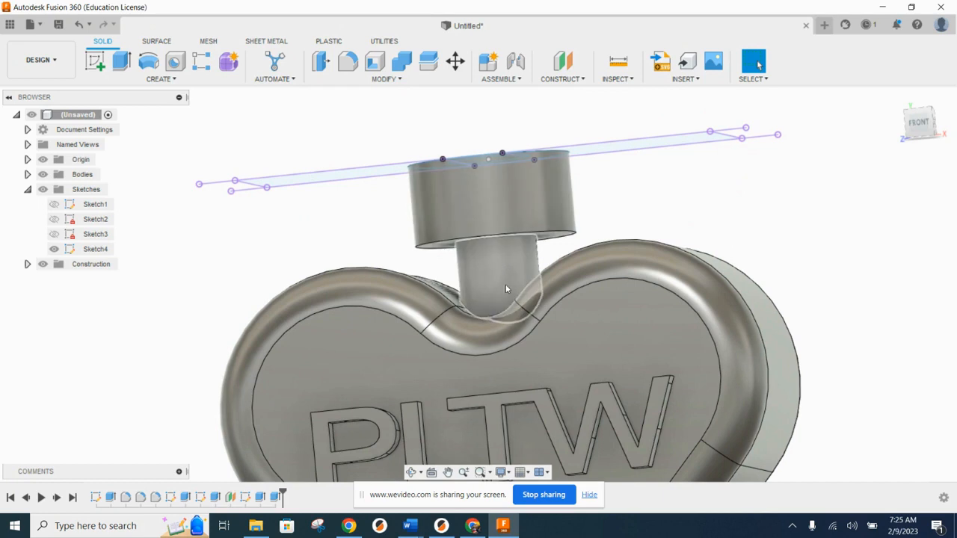
pyautogui.scroll(-3, 505, 265)
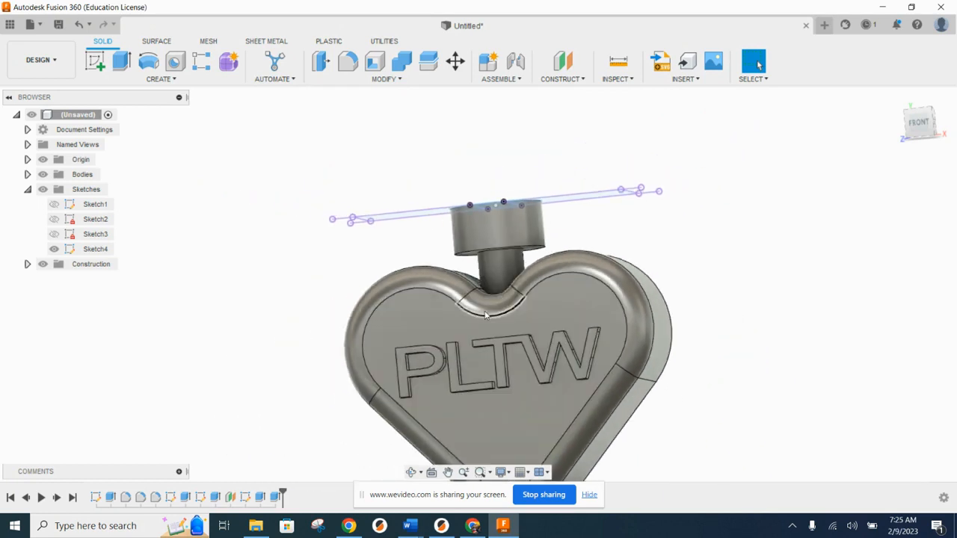
pyautogui.moveTo(584, 369); pyautogui.dragTo(576, 387, button='middle')
pyautogui.keyDown('shift'); pyautogui.moveTo(608, 320); pyautogui.dragTo(655, 254, button='middle'); pyautogui.keyUp('shift')
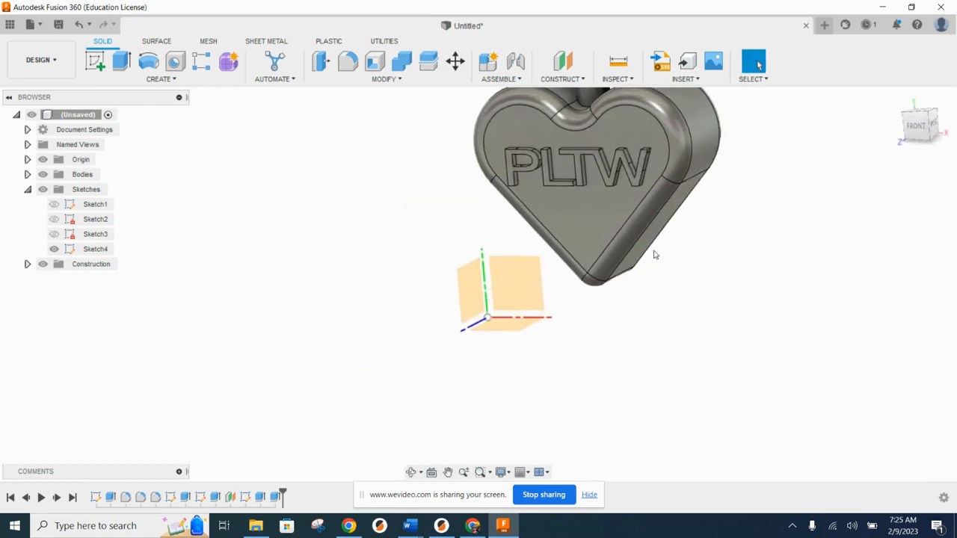
# Start a sketch on the horizontal origin plane below the heart, project the 0.25 in stem circle onto it, and finish the sketch
pyautogui.keyDown('shift'); pyautogui.moveTo(549, 340); pyautogui.dragTo(605, 311, button='middle'); pyautogui.keyUp('shift')
pyautogui.keyDown('shift'); pyautogui.moveTo(365, 229); pyautogui.dragTo(451, 180, button='middle'); pyautogui.keyUp('shift')
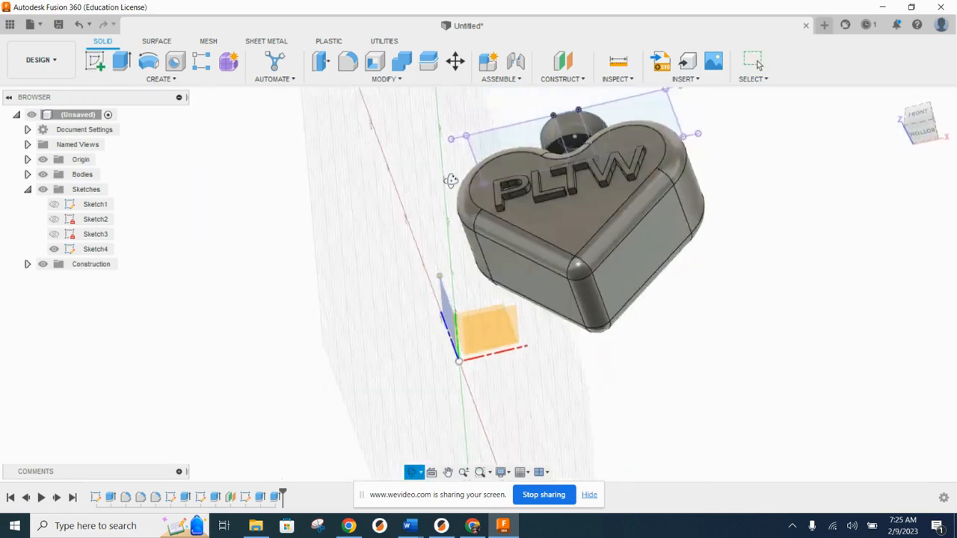
pyautogui.click(484, 330)
pyautogui.click(160, 79)
pyautogui.moveTo(149, 285)
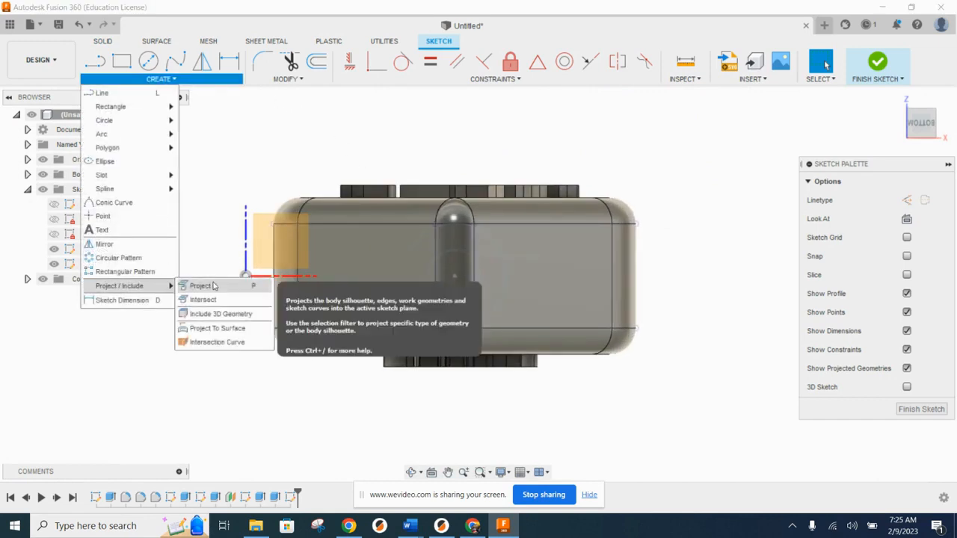
pyautogui.click(206, 283)
pyautogui.click(451, 255)
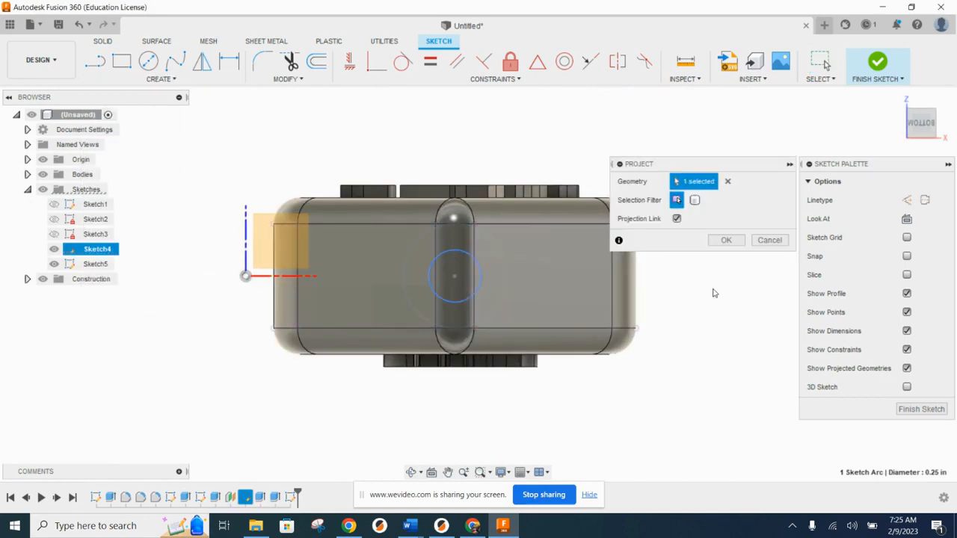
pyautogui.click(726, 241)
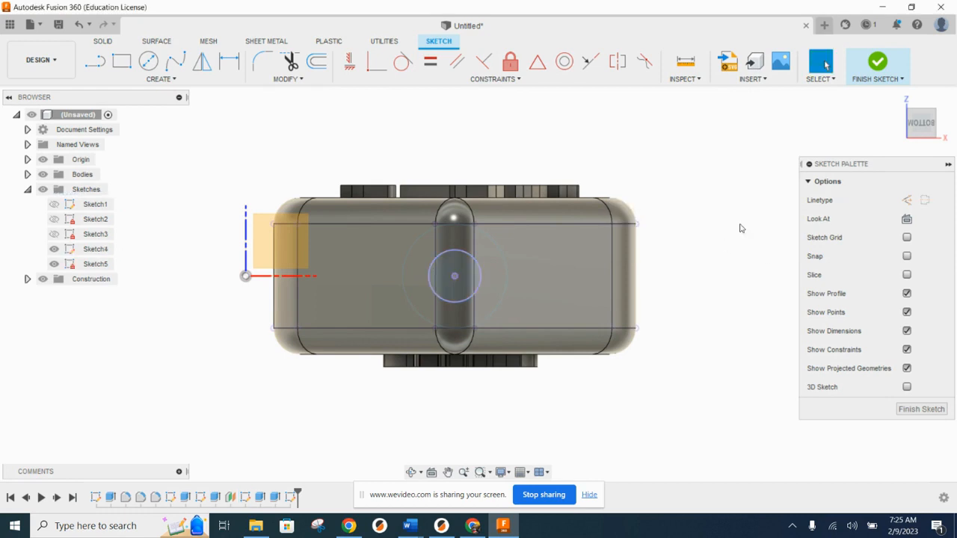
pyautogui.click(878, 62)
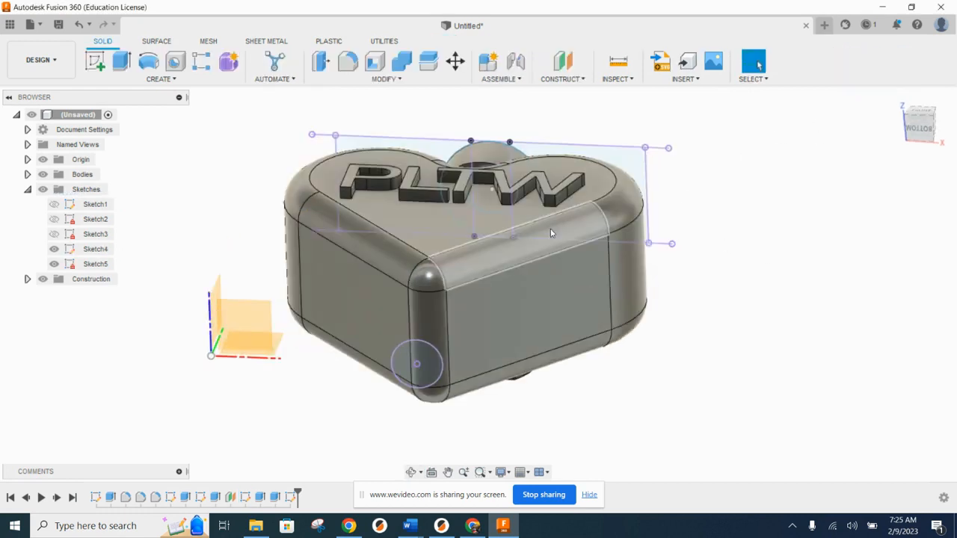
# Extrude the projected 0.25 in circle 0.50 in up into the heart's lower tip, joined to the body
pyautogui.click(121, 62)
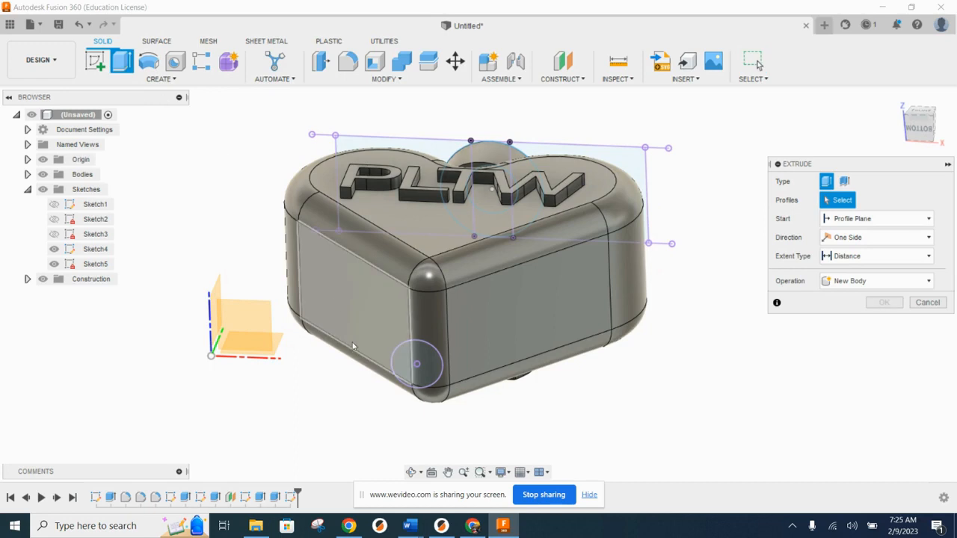
pyautogui.click(404, 360)
pyautogui.click(841, 318)
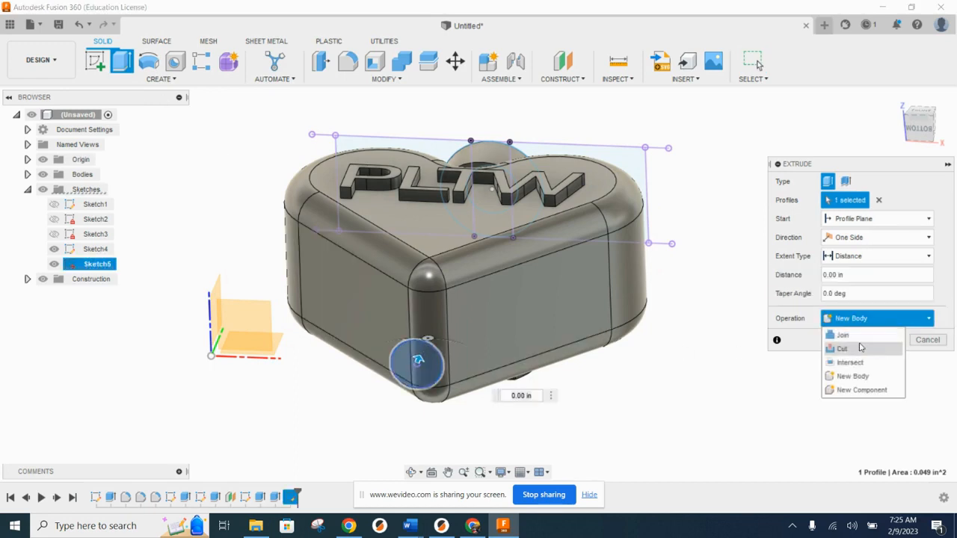
pyautogui.click(852, 337)
pyautogui.keyDown('shift'); pyautogui.moveTo(645, 334); pyautogui.dragTo(628, 365, button='middle'); pyautogui.keyUp('shift')
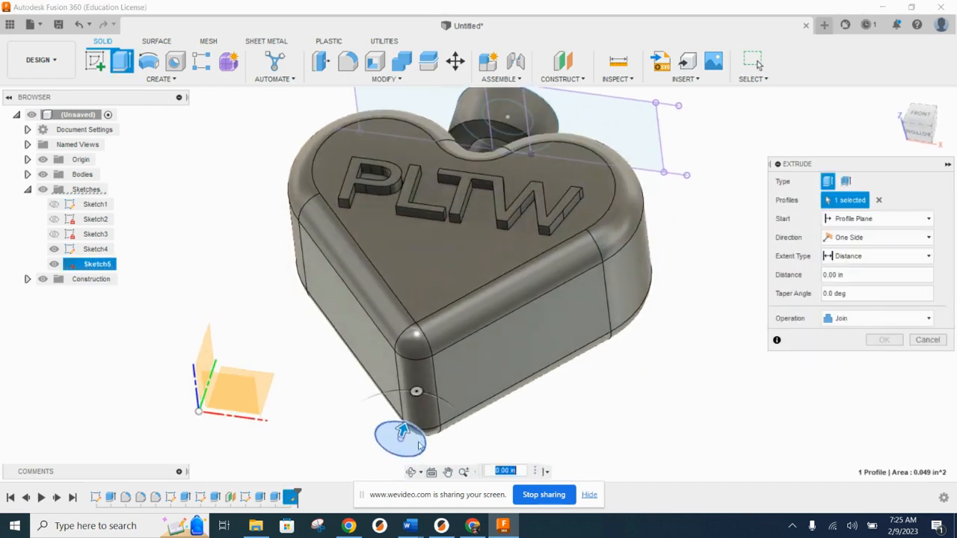
pyautogui.moveTo(401, 428); pyautogui.dragTo(428, 353)
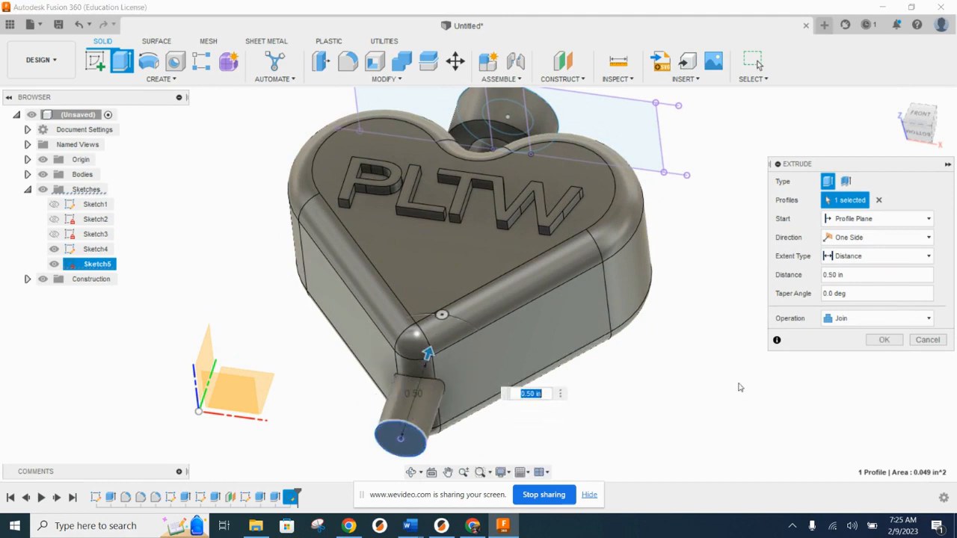
pyautogui.click(896, 339)
pyautogui.keyDown('shift'); pyautogui.moveTo(871, 337); pyautogui.dragTo(750, 370, button='middle'); pyautogui.keyUp('shift')
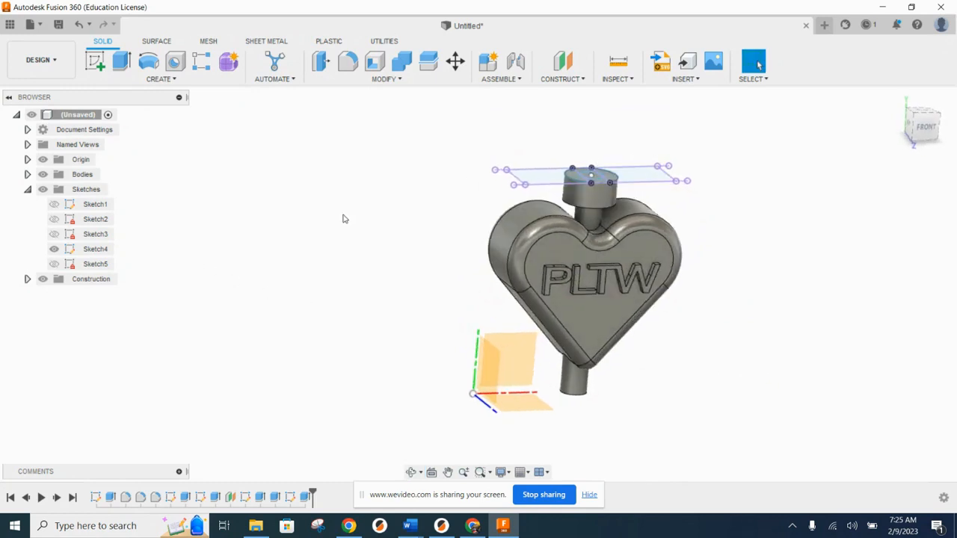
# Hide Sketch4 and the origin planes
pyautogui.click(54, 249)
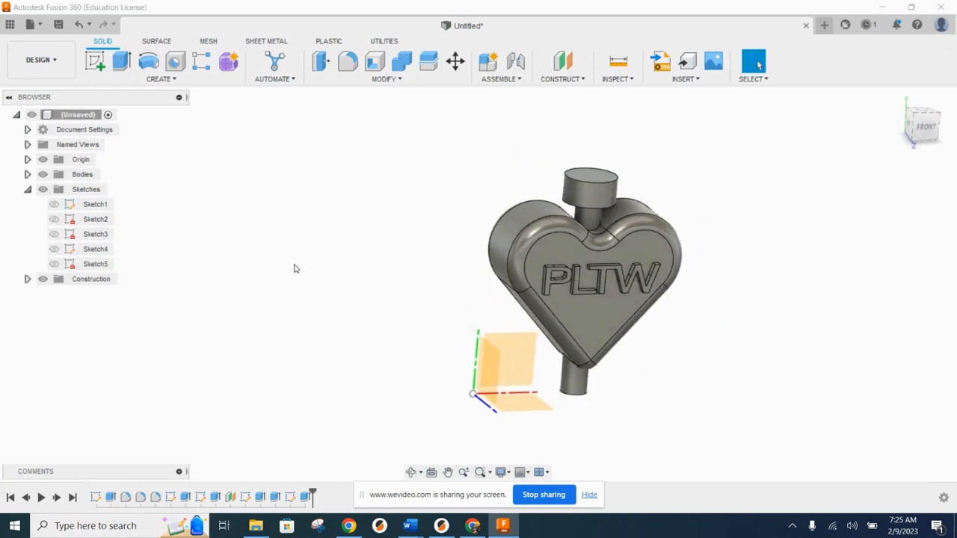
pyautogui.click(44, 163)
pyautogui.keyDown('shift'); pyautogui.moveTo(551, 281); pyautogui.dragTo(859, 187, button='middle'); pyautogui.keyUp('shift')
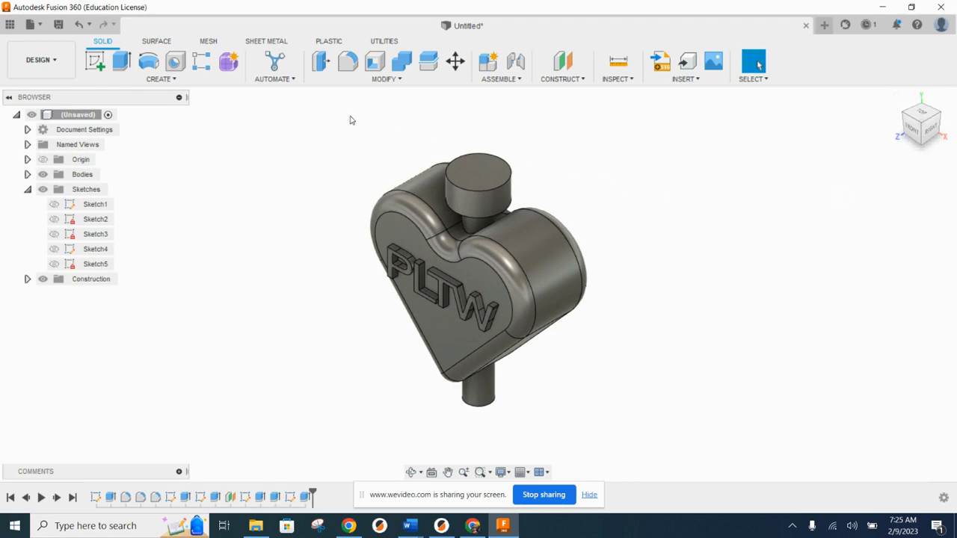
# Start a sketch on the cap's flat upper face and project its 0.5 in circular edge
pyautogui.click(91, 67)
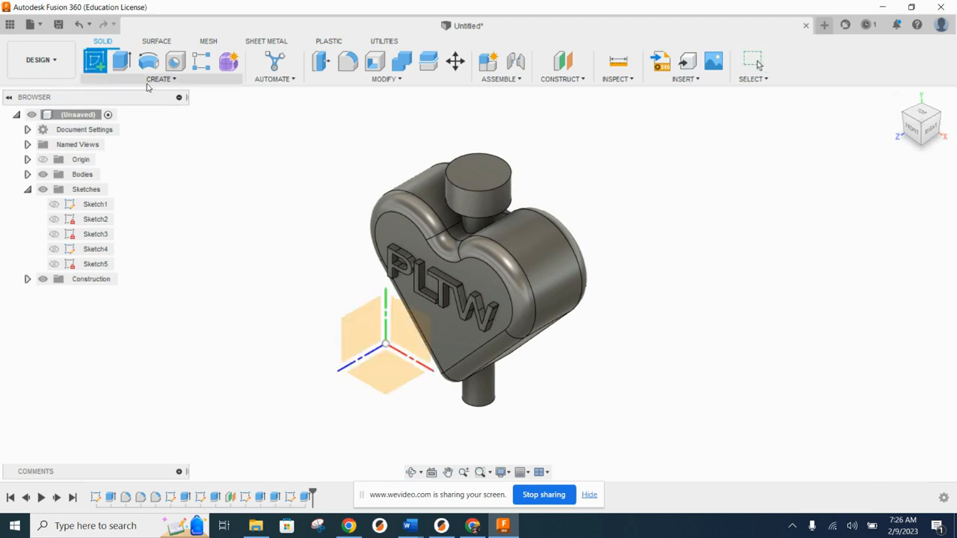
pyautogui.click(494, 173)
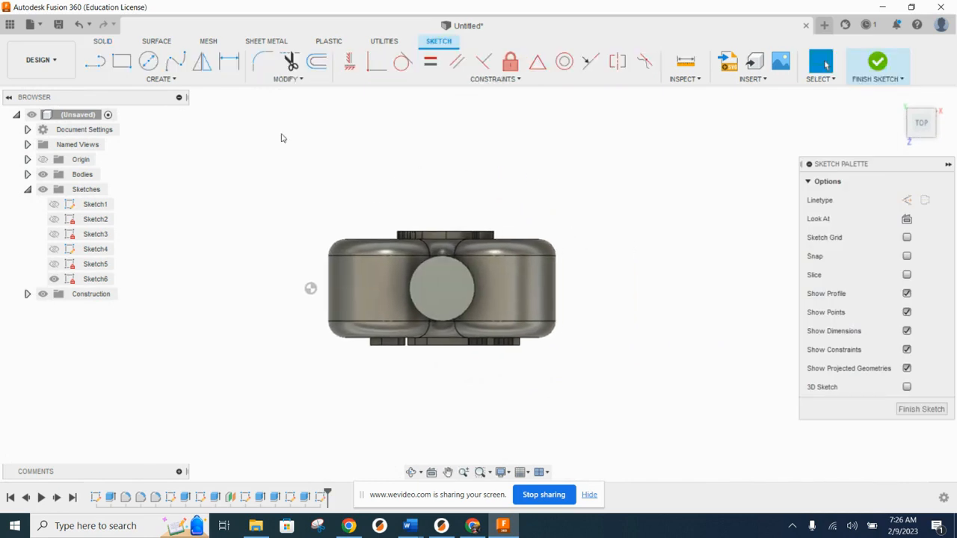
pyautogui.click(166, 78)
pyautogui.moveTo(128, 286)
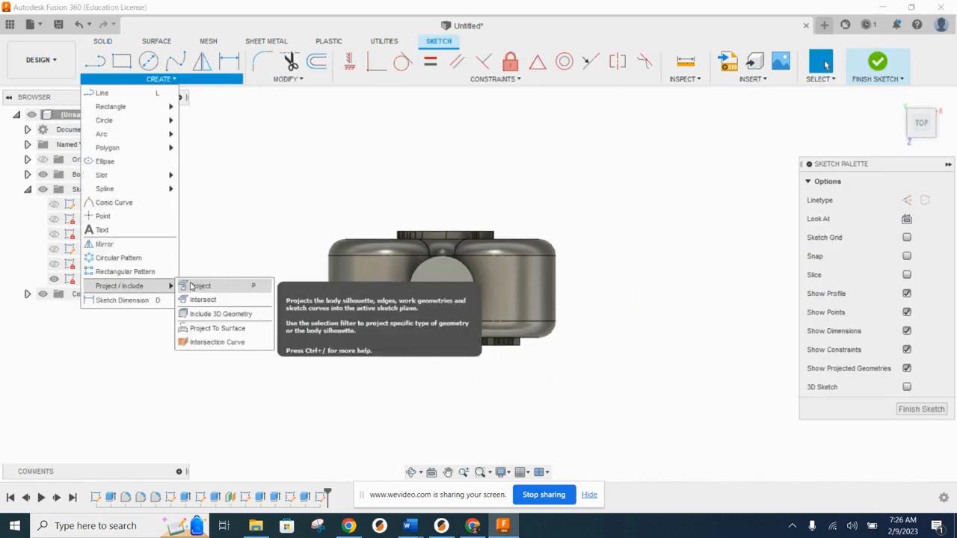
pyautogui.click(271, 286)
pyautogui.click(424, 265)
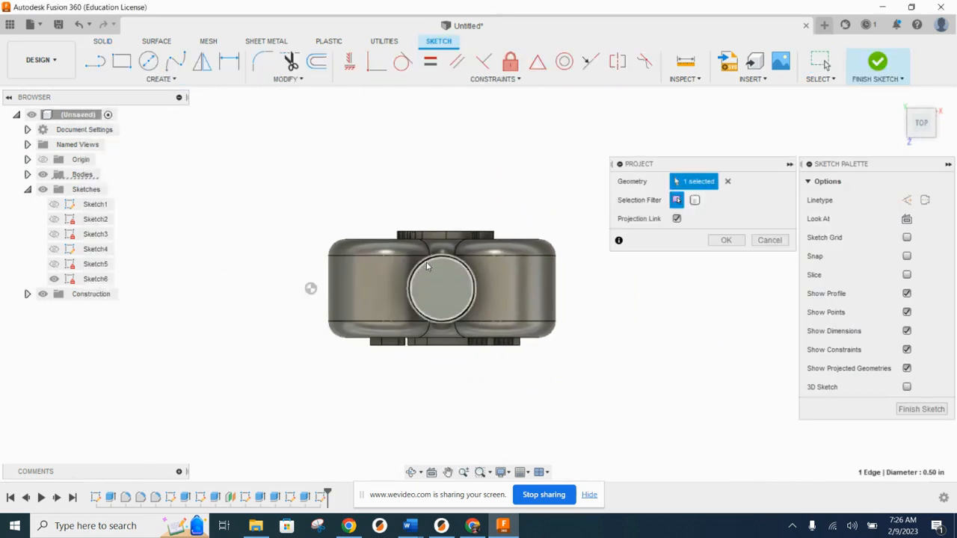
pyautogui.click(735, 240)
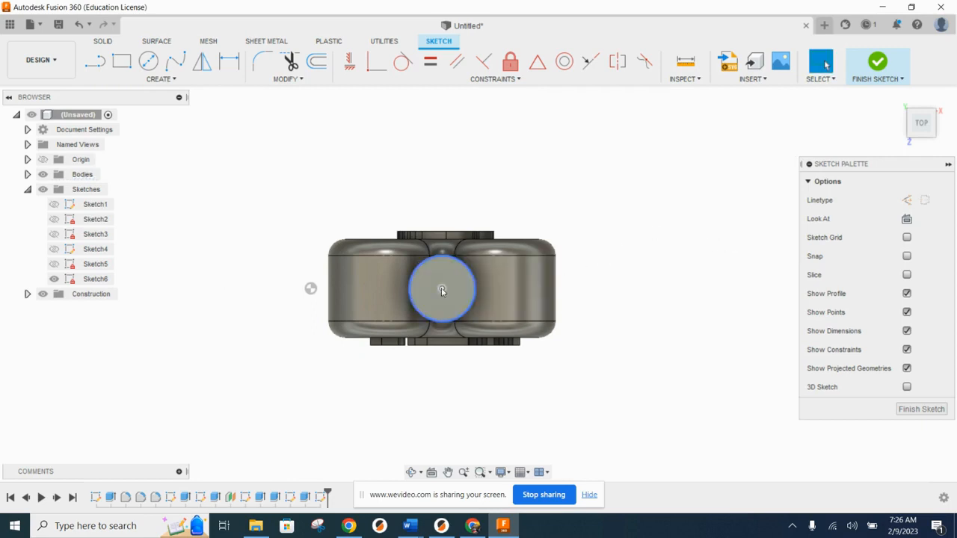
# Draw a center rectangle 2 in wide by 1.5 in high about the cap circle's center and finish the sketch
pyautogui.click(159, 78)
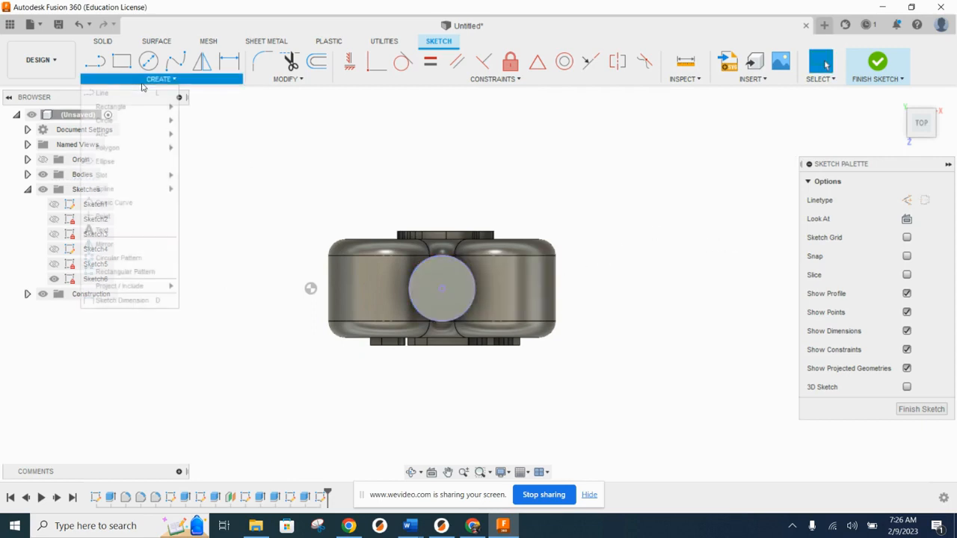
pyautogui.moveTo(122, 107)
pyautogui.click(200, 134)
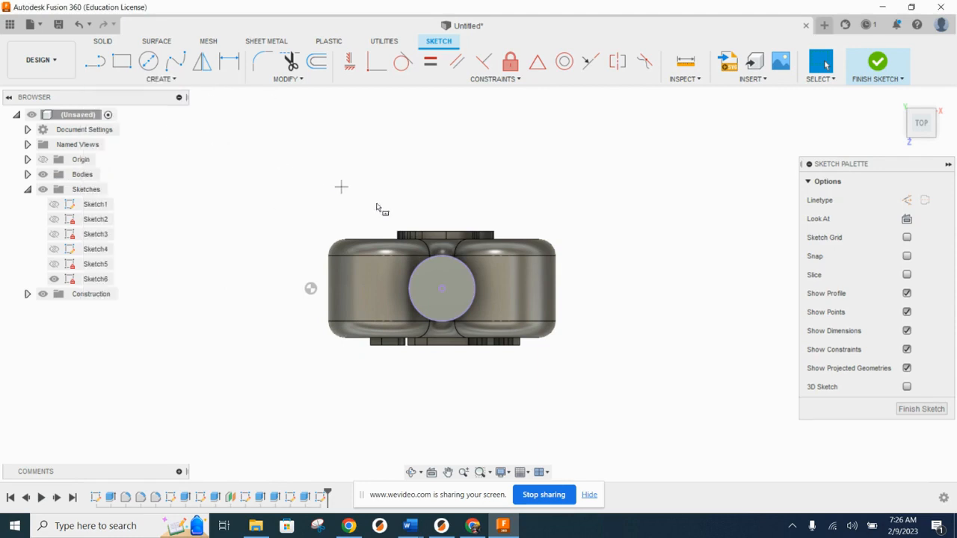
pyautogui.click(442, 288)
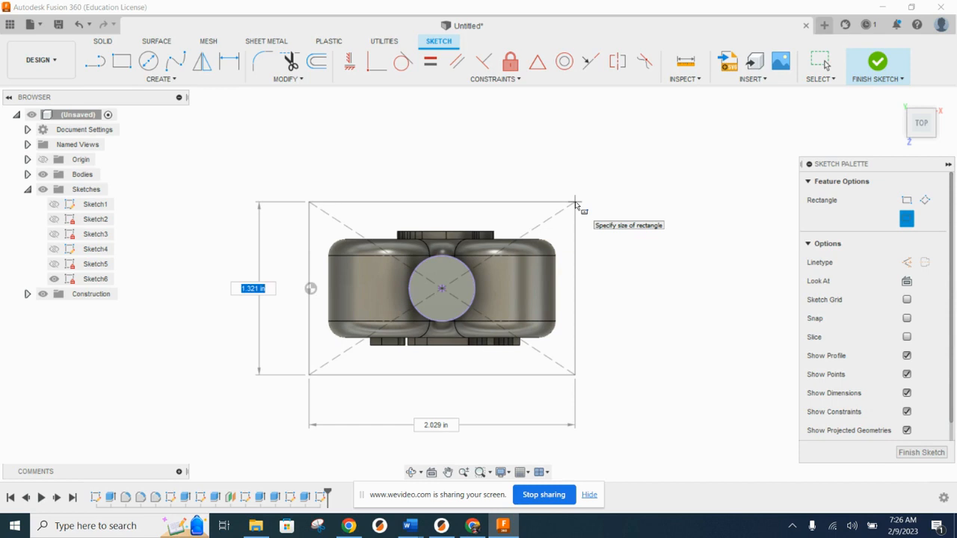
pyautogui.write('1.5')
pyautogui.press('Tab')
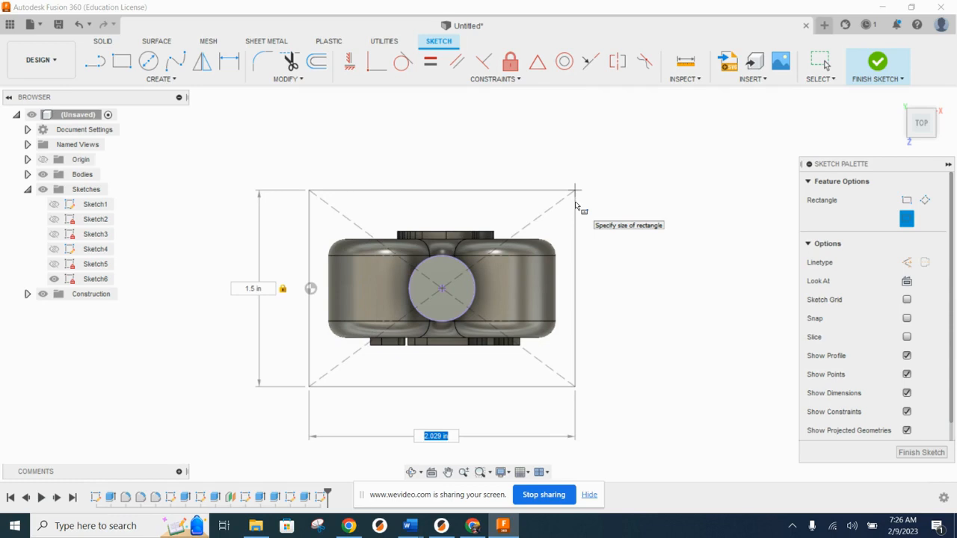
pyautogui.press('Tab')
pyautogui.press('Return')
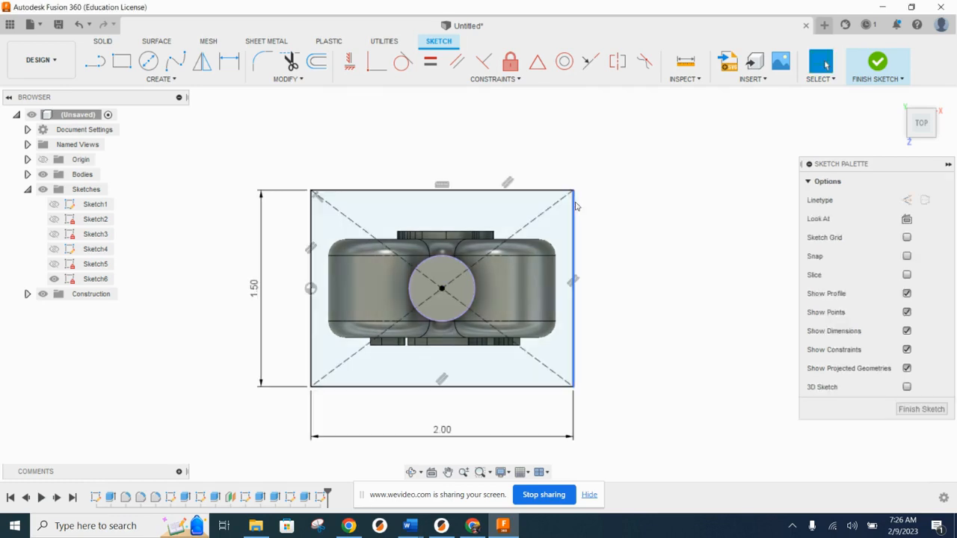
pyautogui.moveTo(646, 169)
pyautogui.mouseDown(button='right')
pyautogui.moveTo(869, 64)
pyautogui.moveTo(882, 68)
pyautogui.mouseUp(button='right')
pyautogui.click(857, 68)
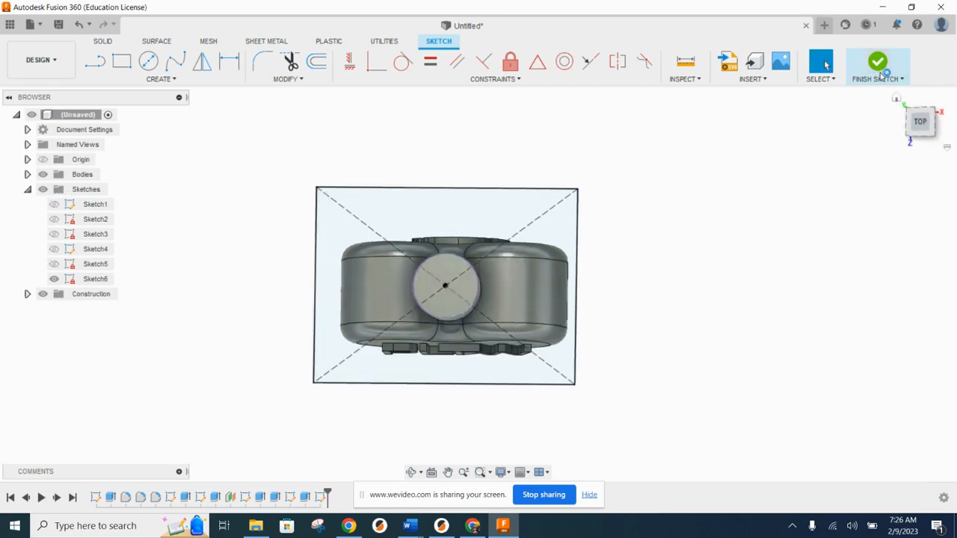
# Start an extra sketch on the rectangle's plane, finish it empty, and delete it from the timeline
pyautogui.click(95, 59)
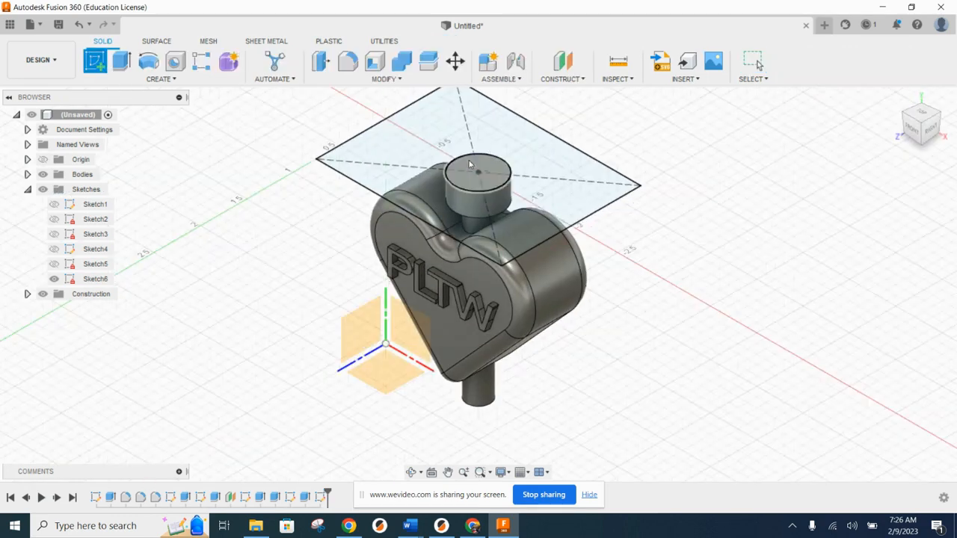
pyautogui.click(503, 135)
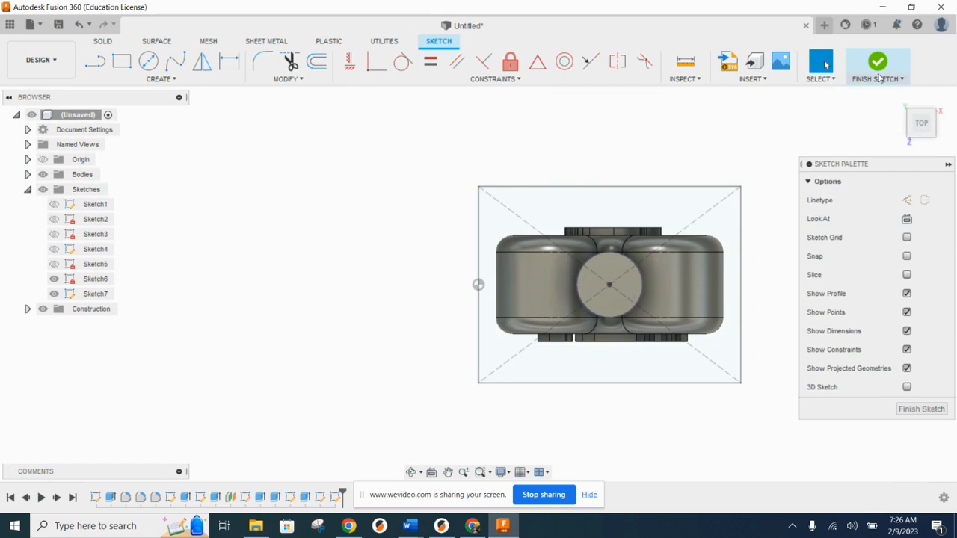
pyautogui.click(879, 76)
pyautogui.rightClick(336, 497)
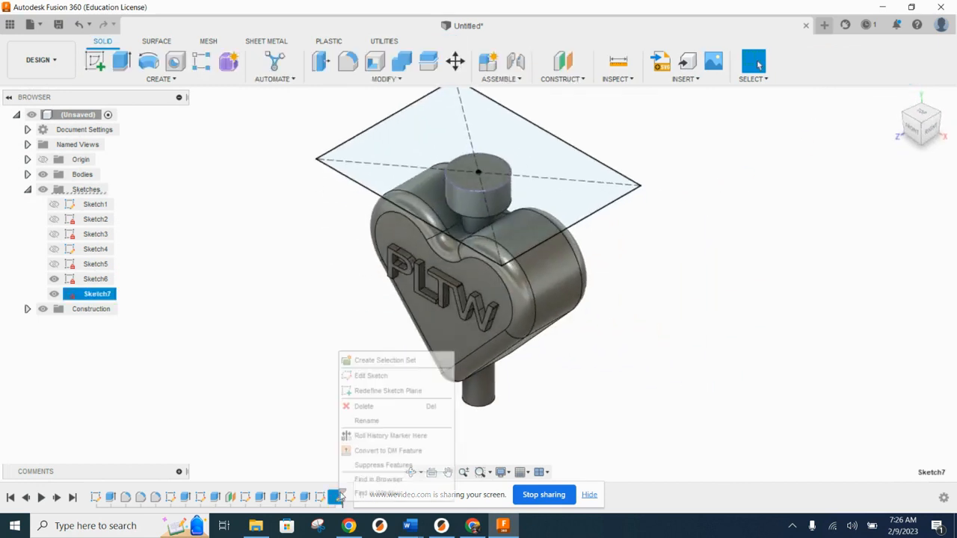
pyautogui.click(364, 406)
pyautogui.click(120, 63)
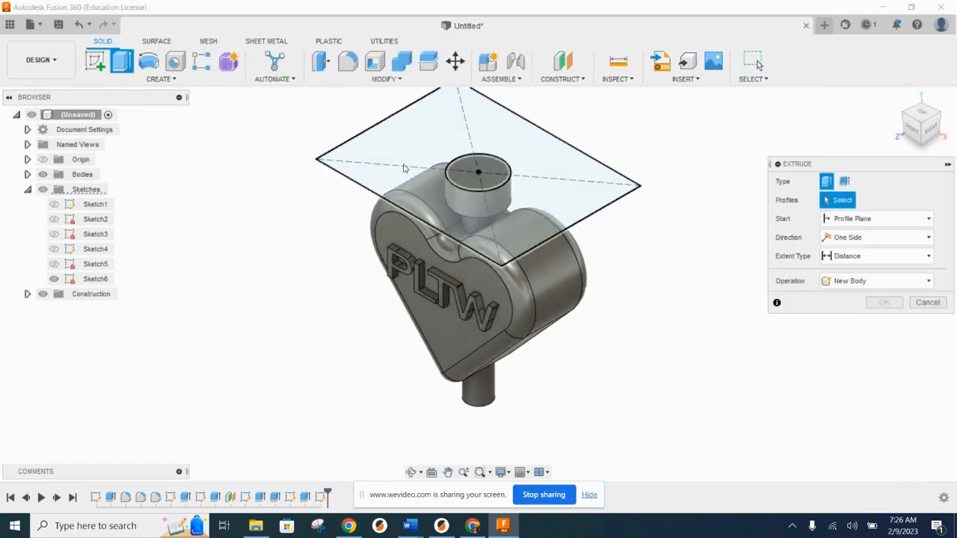
pyautogui.click(480, 172)
pyautogui.click(525, 233)
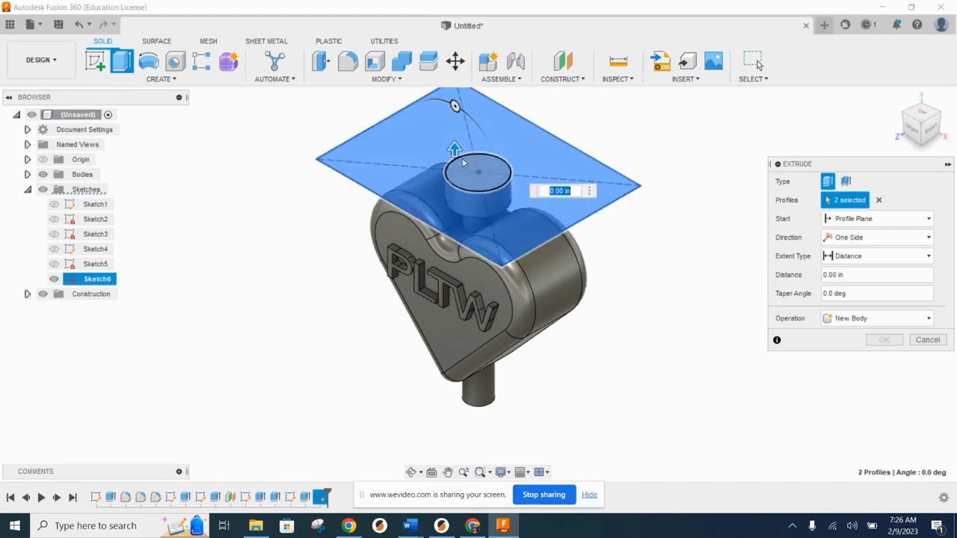
pyautogui.click(892, 314)
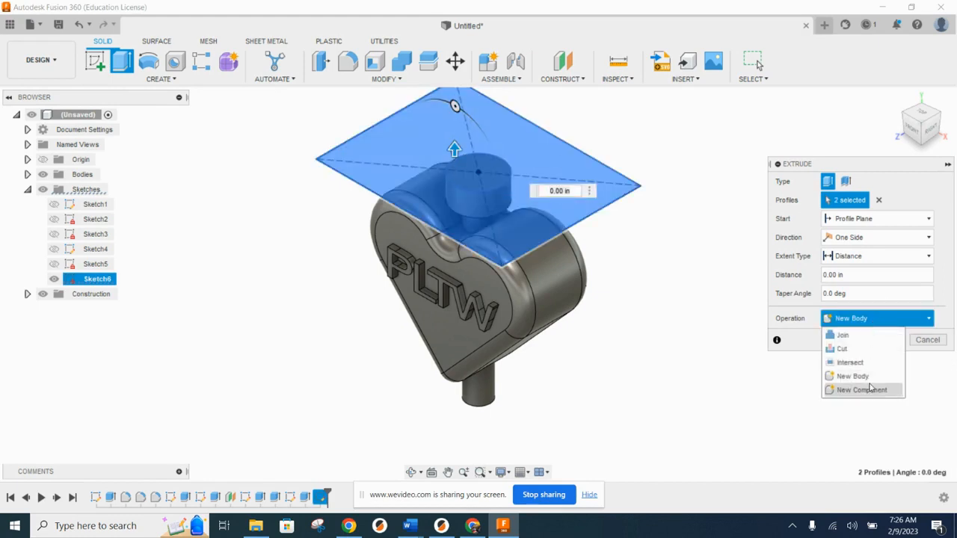
pyautogui.click(861, 373)
pyautogui.moveTo(455, 150); pyautogui.dragTo(459, 360)
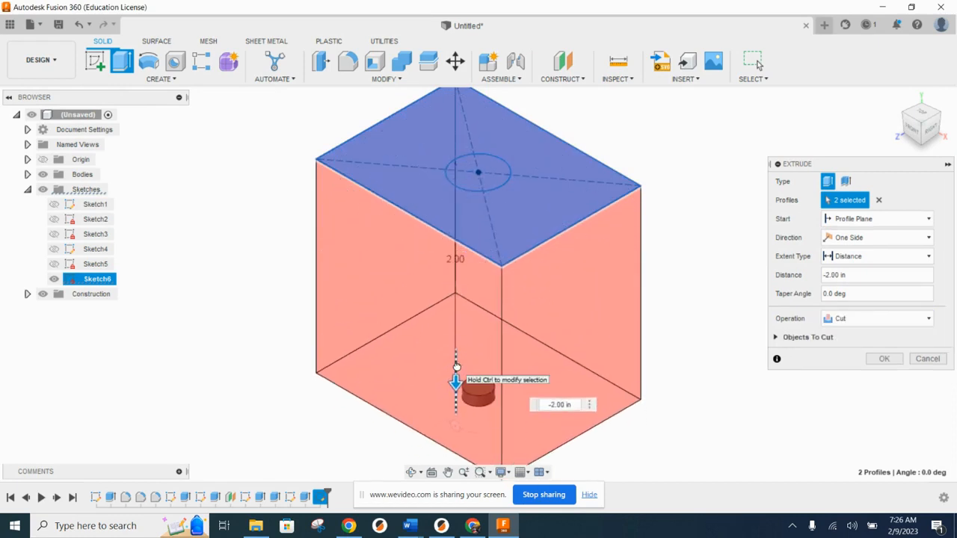
pyautogui.moveTo(564, 316); pyautogui.dragTo(574, 225, button='middle')
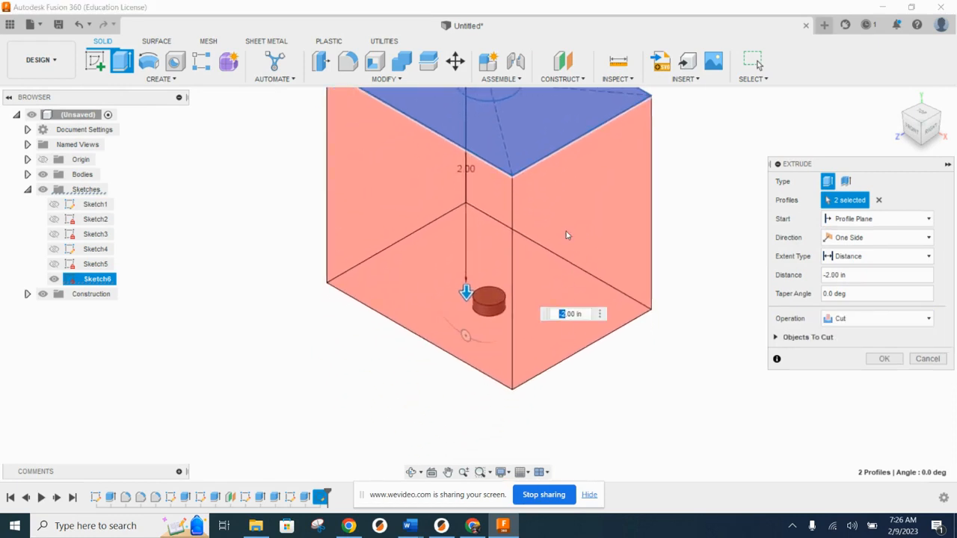
pyautogui.keyDown('shift'); pyautogui.moveTo(610, 307); pyautogui.dragTo(621, 266, button='middle'); pyautogui.keyUp('shift')
pyautogui.click(850, 238)
pyautogui.press('Escape')
pyautogui.keyDown('shift'); pyautogui.moveTo(560, 214); pyautogui.dragTo(542, 360, button='middle'); pyautogui.keyUp('shift')
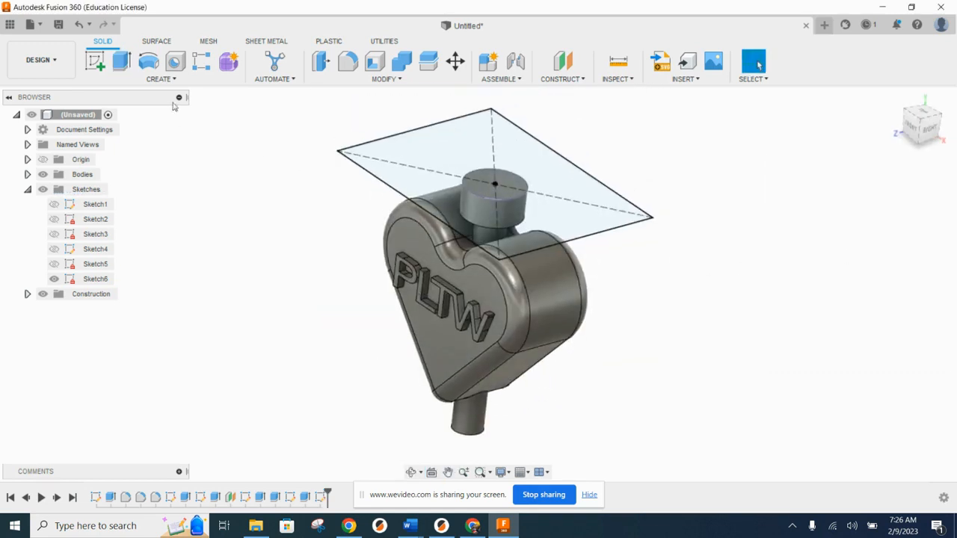
# Start extruding the rectangle and inner circle profiles downward, with the extent set to the end face of the lower pin
pyautogui.click(122, 63)
pyautogui.click(432, 159)
pyautogui.keyDown('shift'); pyautogui.moveTo(645, 306); pyautogui.dragTo(719, 275, button='middle'); pyautogui.keyUp('shift')
pyautogui.moveTo(456, 156); pyautogui.dragTo(449, 421)
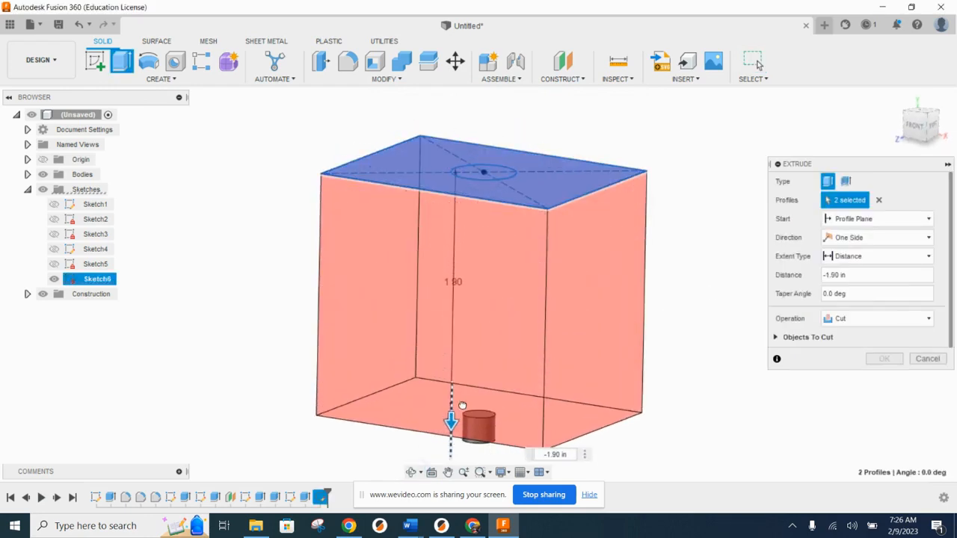
pyautogui.keyDown('shift'); pyautogui.moveTo(658, 284); pyautogui.dragTo(704, 253, button='middle'); pyautogui.keyUp('shift')
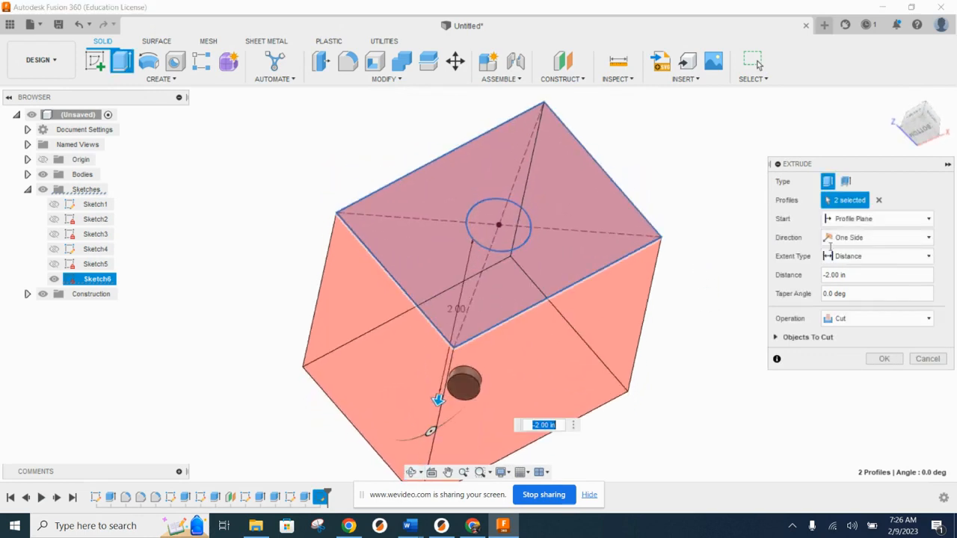
pyautogui.click(875, 256)
pyautogui.click(855, 288)
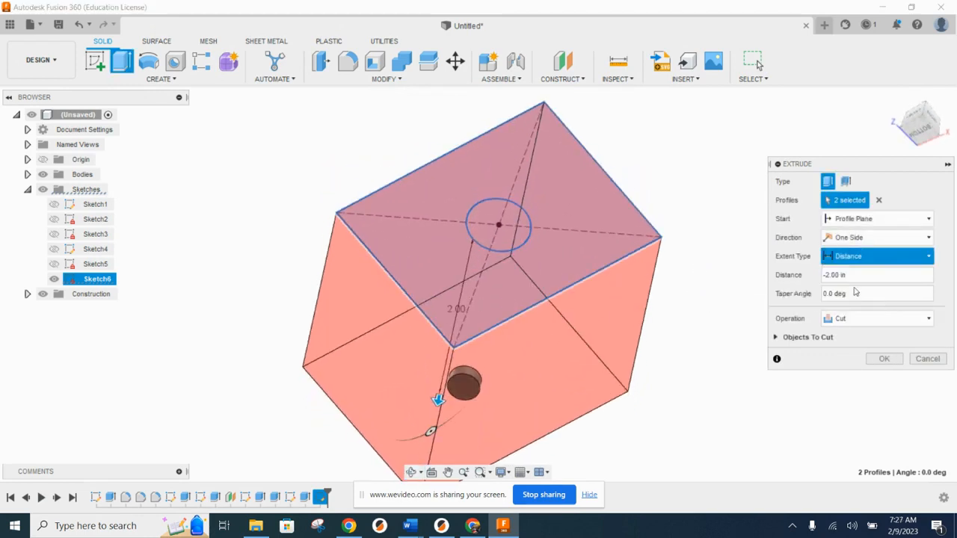
pyautogui.click(459, 382)
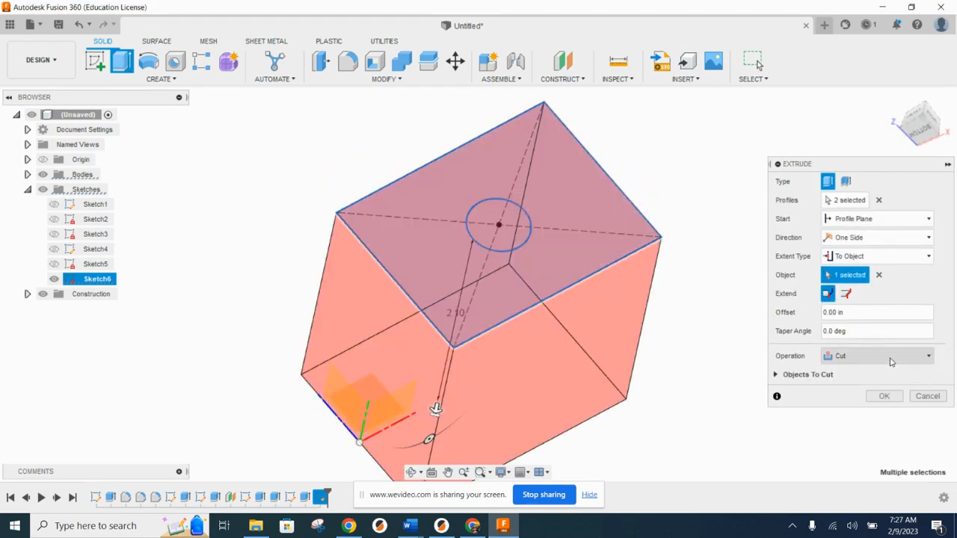
# Set the block extrusion's operation to New Body and complete it
pyautogui.click(870, 357)
pyautogui.click(849, 372)
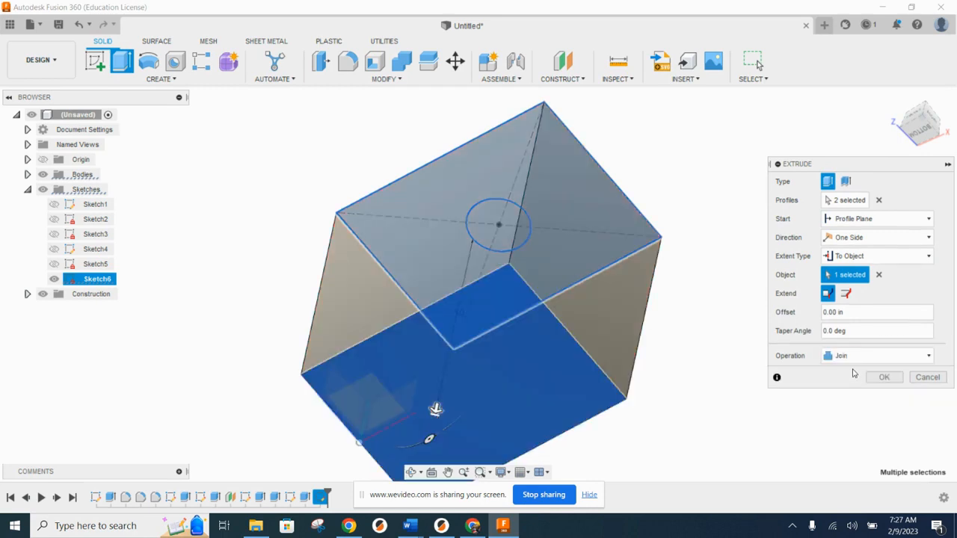
pyautogui.click(867, 357)
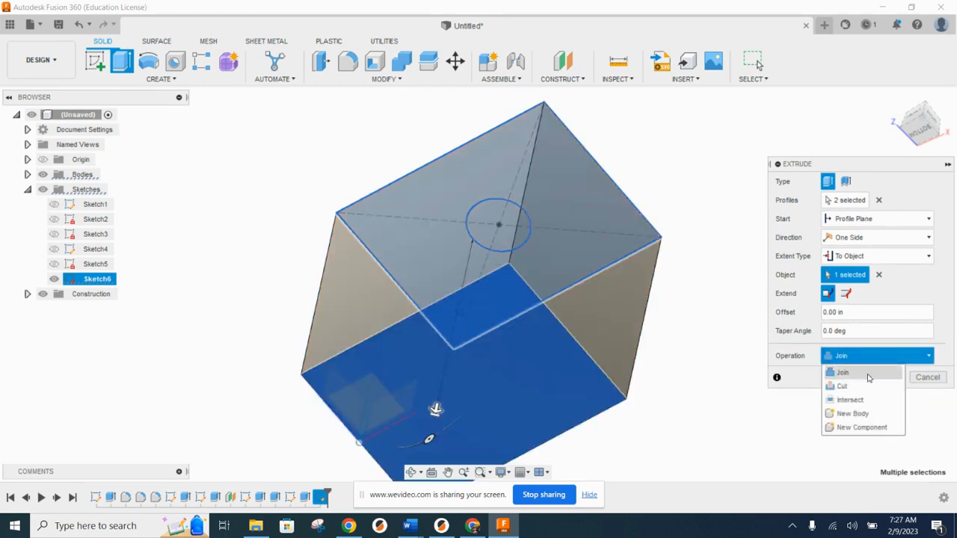
pyautogui.click(867, 413)
pyautogui.keyDown('shift'); pyautogui.moveTo(711, 228); pyautogui.dragTo(705, 316, button='middle'); pyautogui.keyUp('shift')
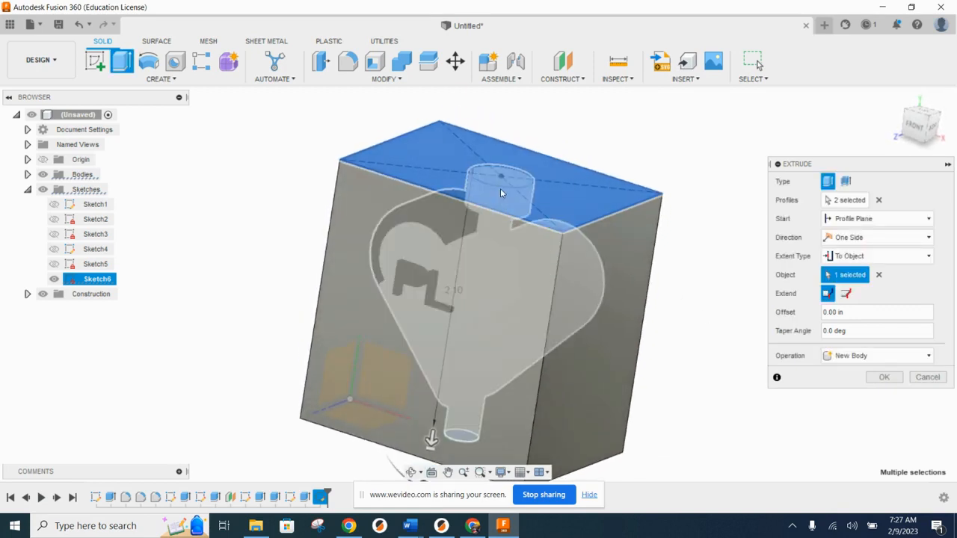
pyautogui.scroll(-3, 502, 184)
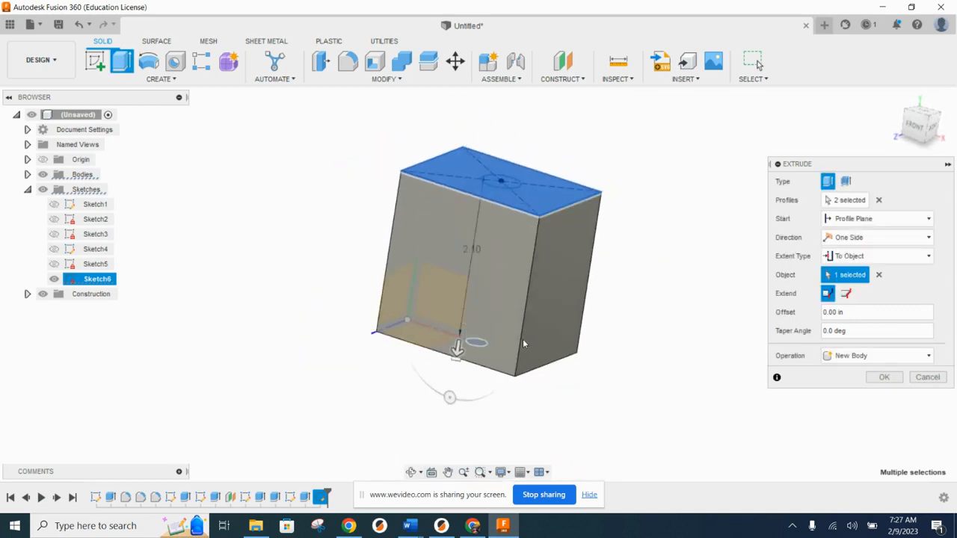
pyautogui.keyDown('shift'); pyautogui.moveTo(522, 339); pyautogui.dragTo(523, 327, button='middle'); pyautogui.keyUp('shift')
pyautogui.keyDown('shift'); pyautogui.moveTo(569, 259); pyautogui.dragTo(560, 312, button='middle'); pyautogui.keyUp('shift')
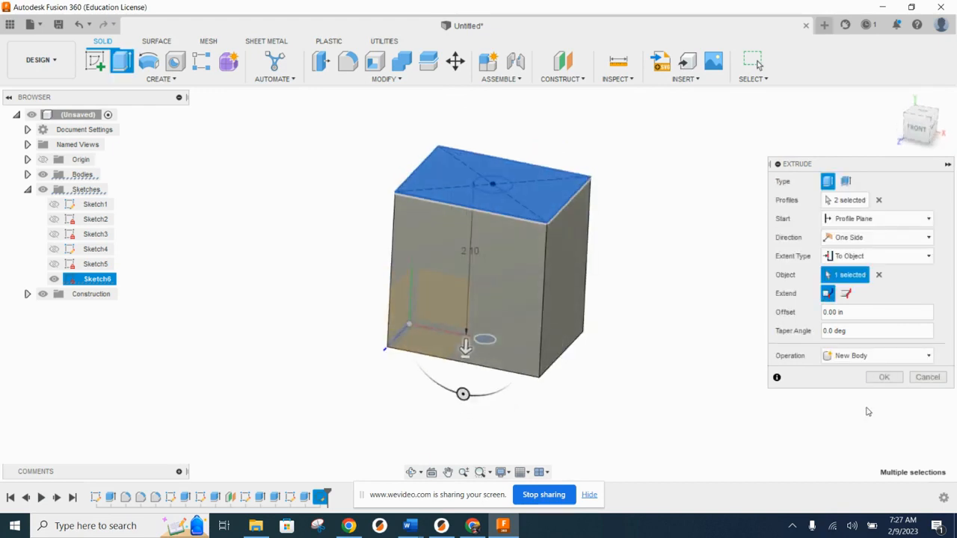
pyautogui.click(884, 377)
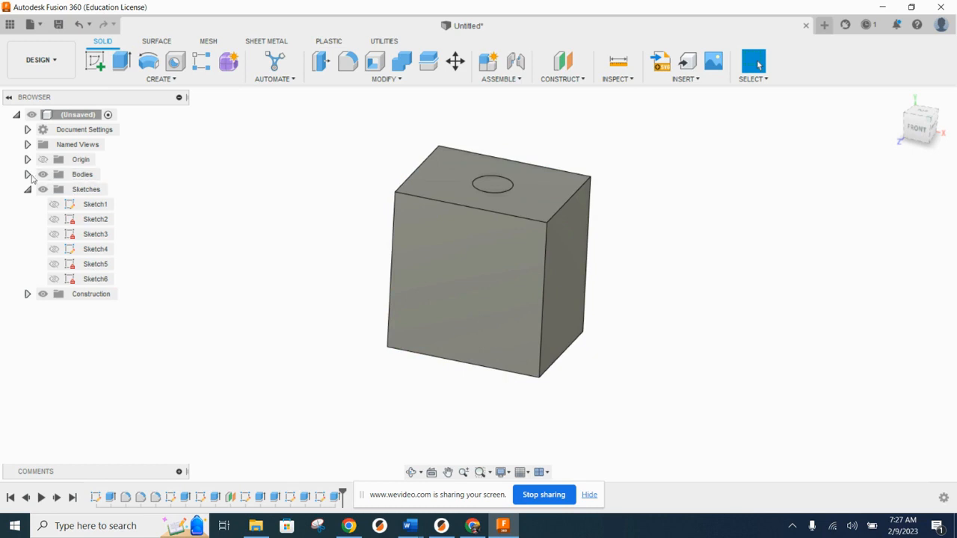
# Cut the heart body out of the block with Combine, keeping the tool body
pyautogui.click(28, 175)
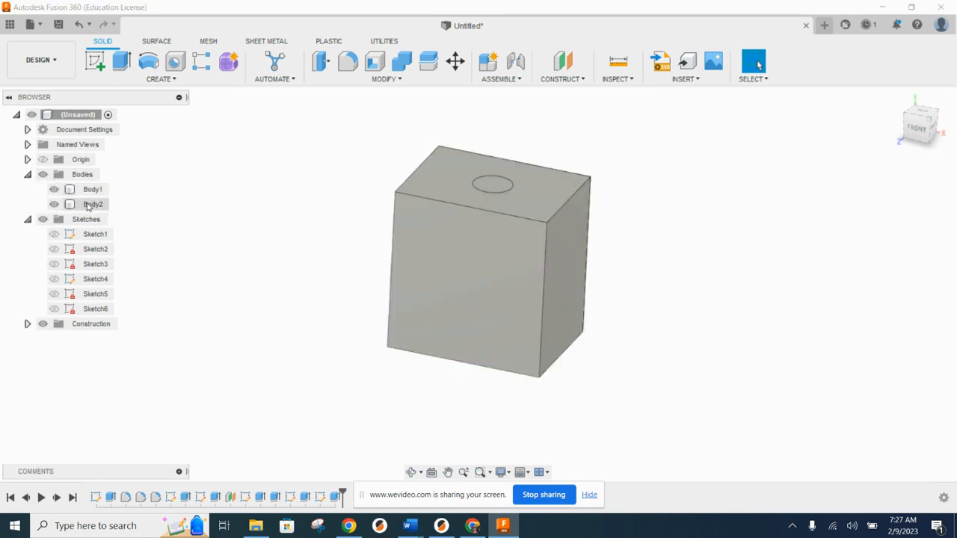
pyautogui.click(401, 59)
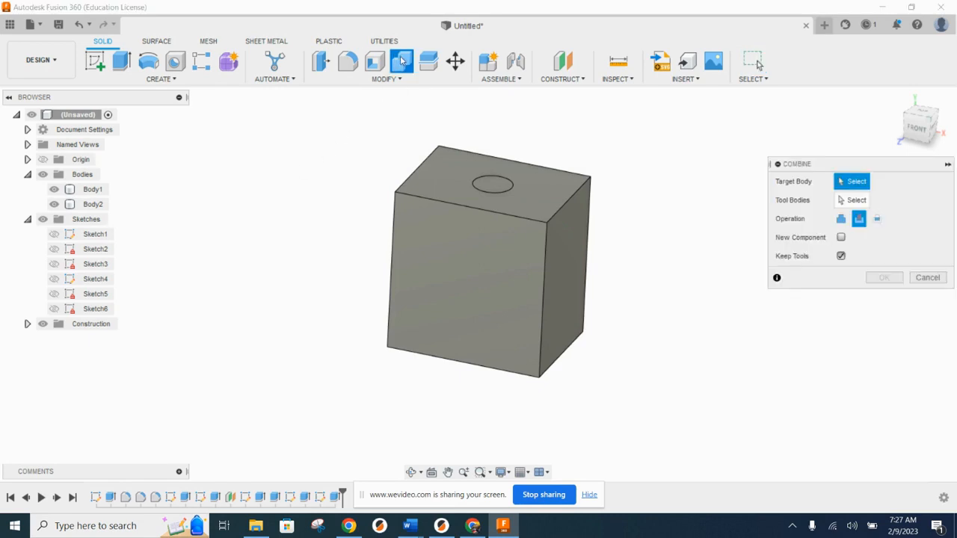
pyautogui.click(438, 169)
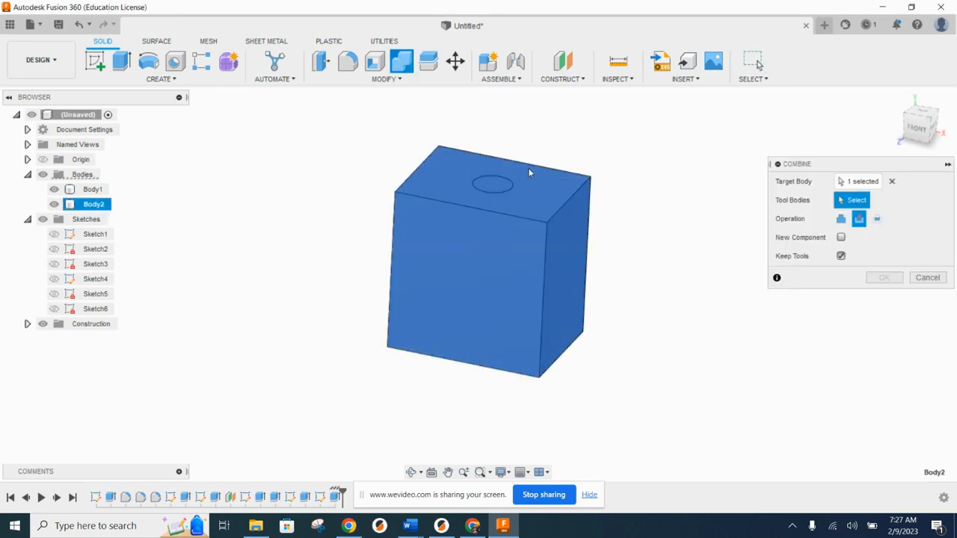
pyautogui.click(492, 186)
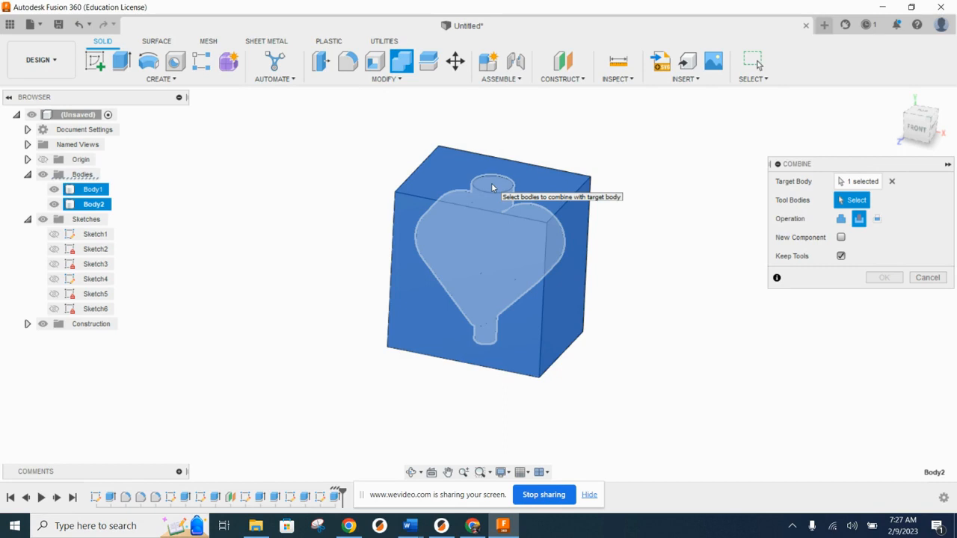
pyautogui.click(492, 187)
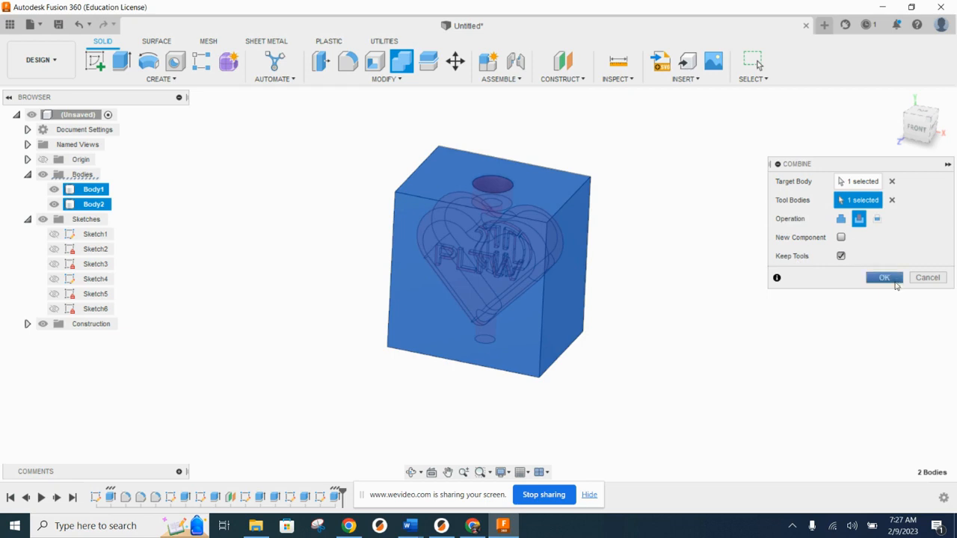
pyautogui.click(888, 279)
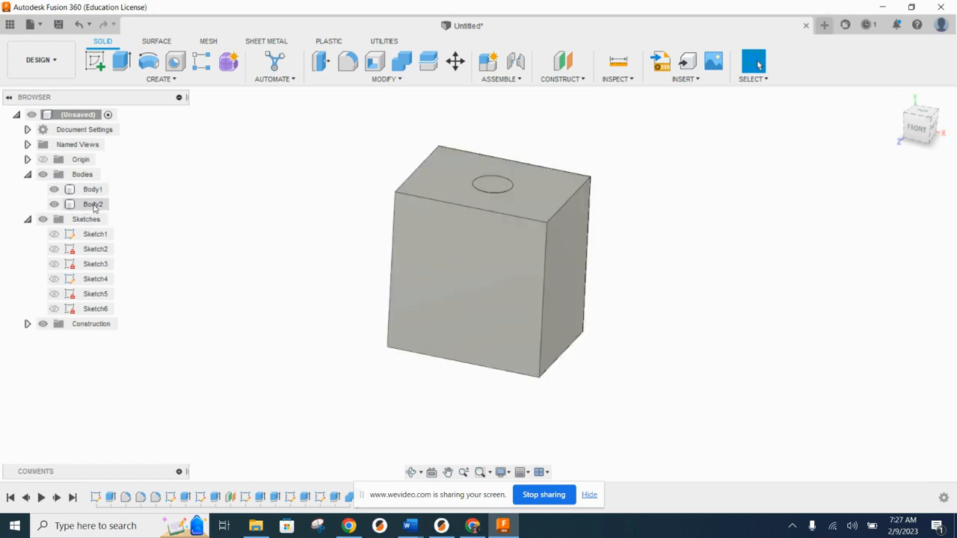
# Hide the heart body, Body1, and look into the cavity through the block's upper opening
pyautogui.click(54, 191)
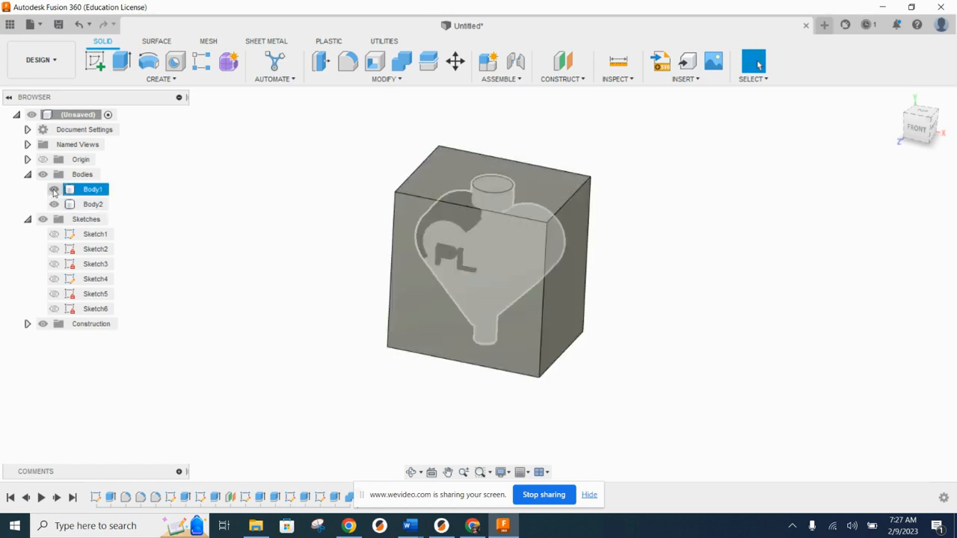
pyautogui.click(54, 190)
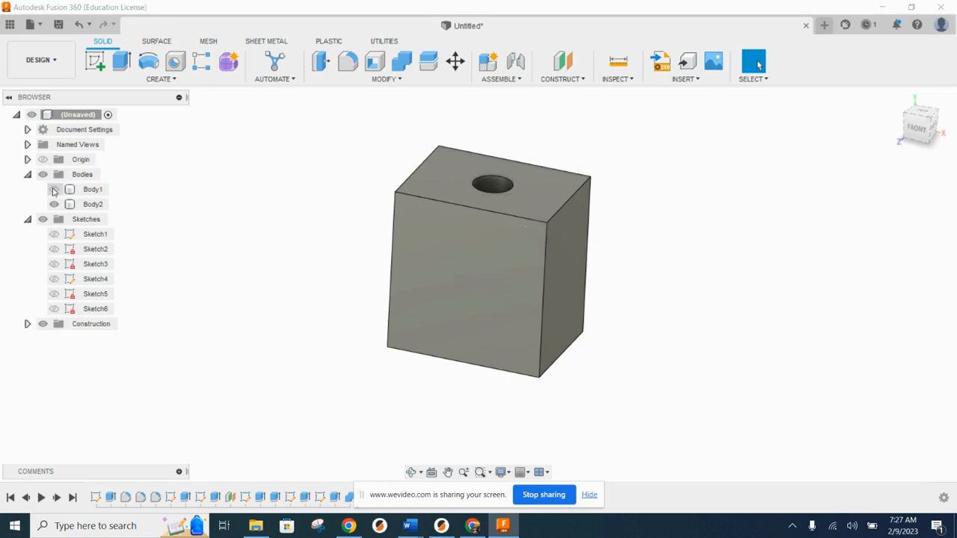
pyautogui.keyDown('shift'); pyautogui.moveTo(262, 205); pyautogui.dragTo(416, 183, button='middle'); pyautogui.keyUp('shift')
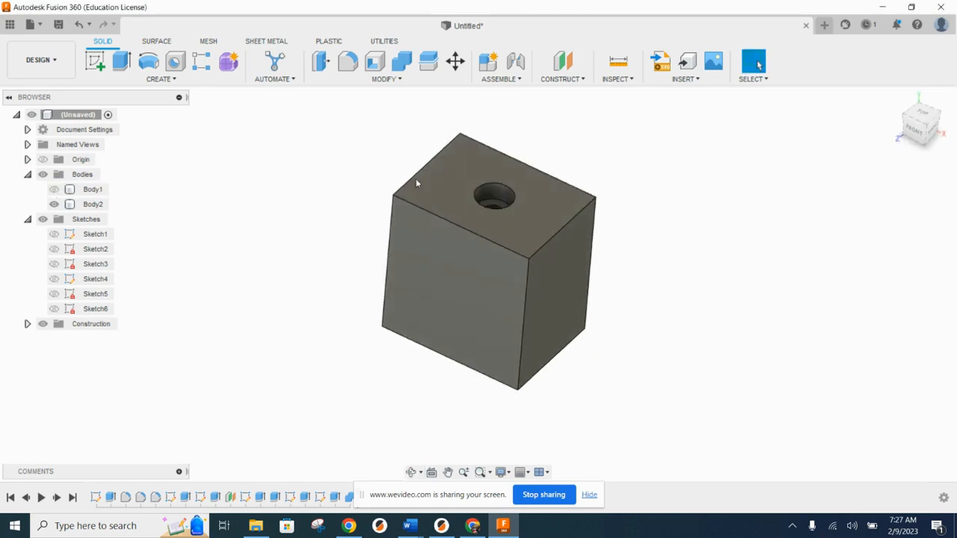
# Construct a midplane between the block's front and back faces
pyautogui.click(561, 79)
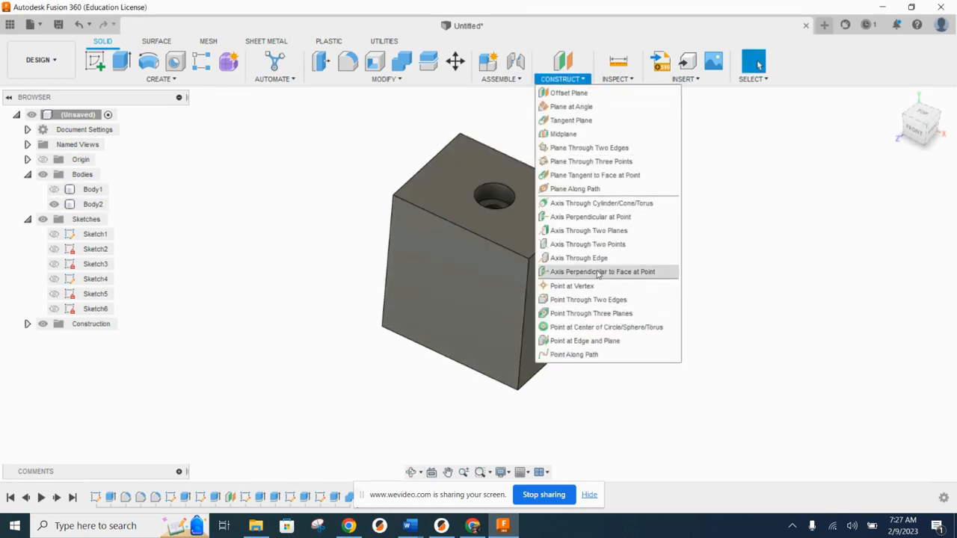
pyautogui.click(566, 133)
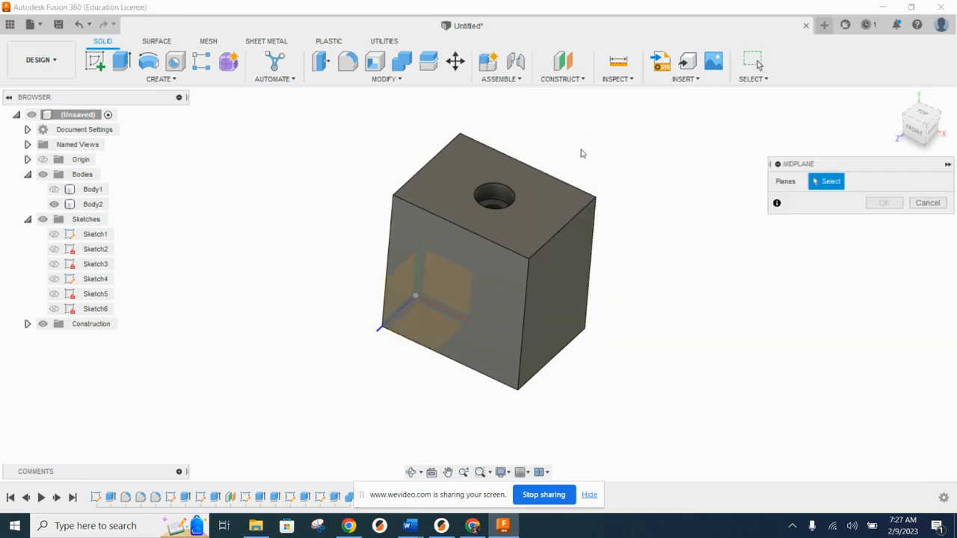
pyautogui.click(481, 259)
pyautogui.keyDown('shift'); pyautogui.moveTo(658, 239); pyautogui.dragTo(557, 247, button='middle'); pyautogui.keyUp('shift')
pyautogui.click(557, 247)
pyautogui.keyDown('shift'); pyautogui.moveTo(602, 278); pyautogui.dragTo(755, 286, button='middle'); pyautogui.keyUp('shift')
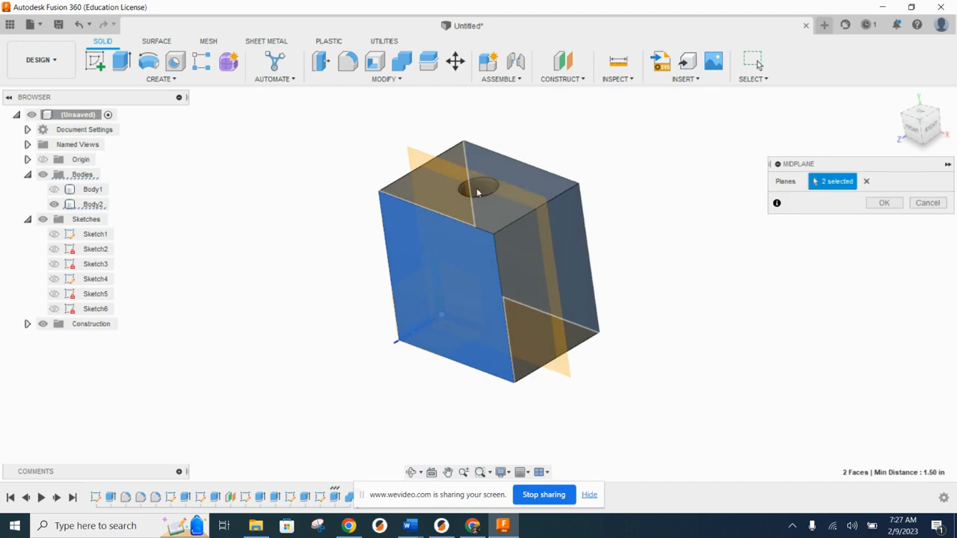
pyautogui.click(884, 204)
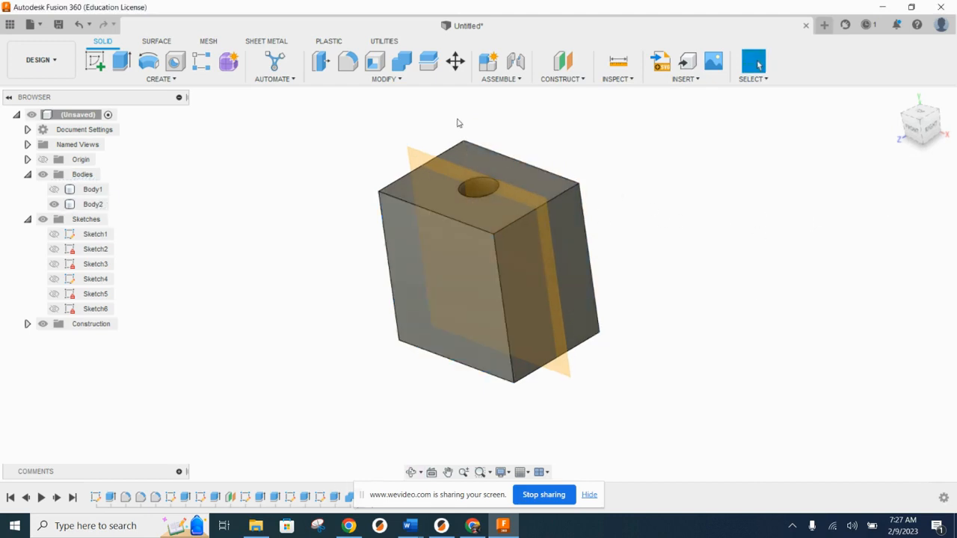
# Split the block body in two, using the new midplane as the splitting tool
pyautogui.click(384, 80)
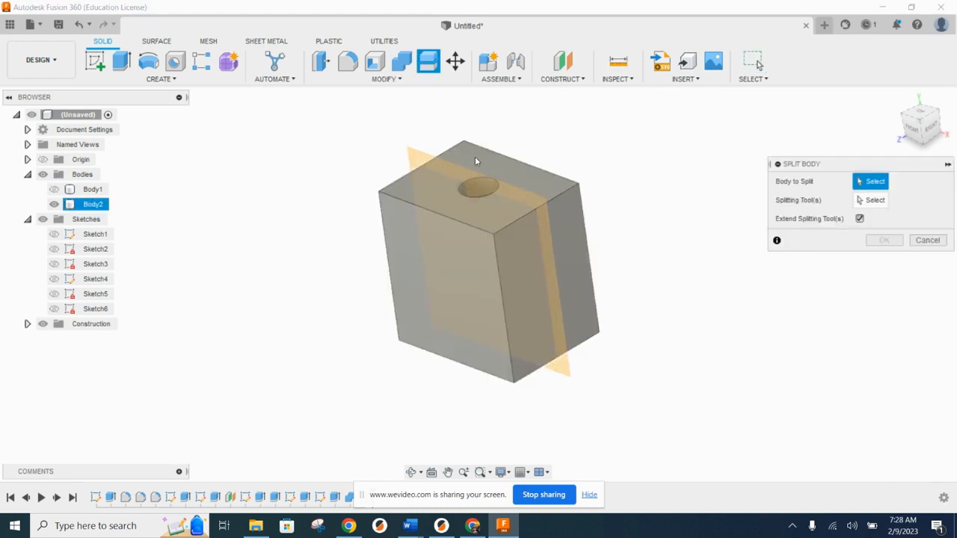
pyautogui.click(474, 158)
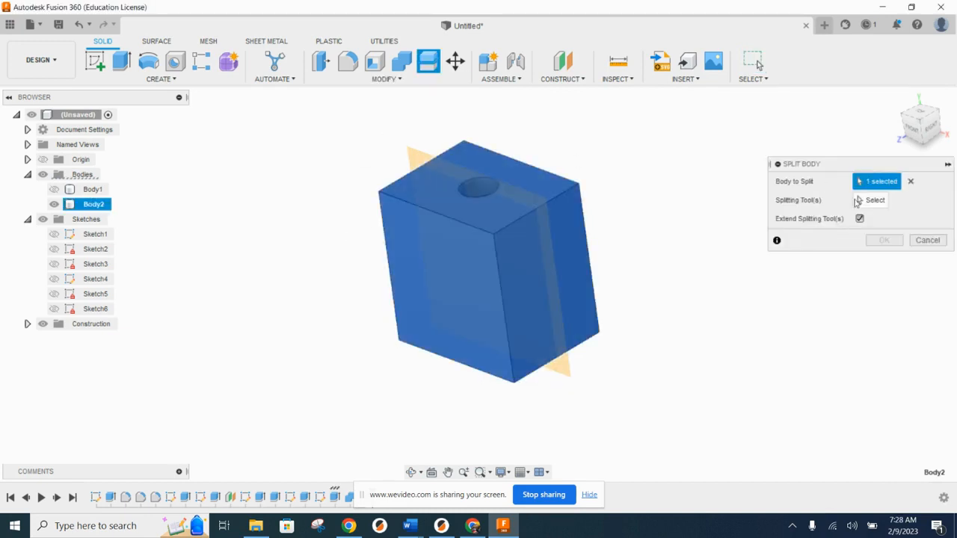
pyautogui.click(429, 160)
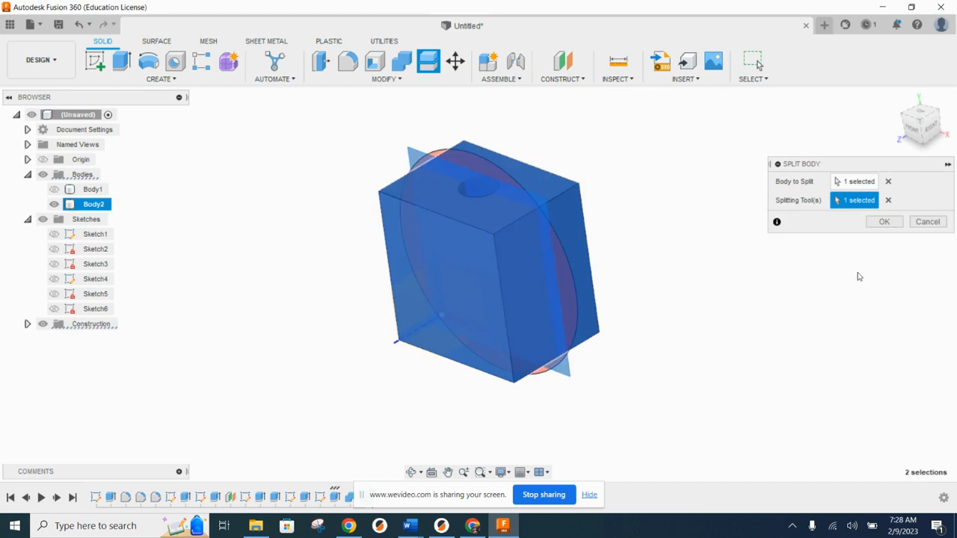
pyautogui.click(885, 222)
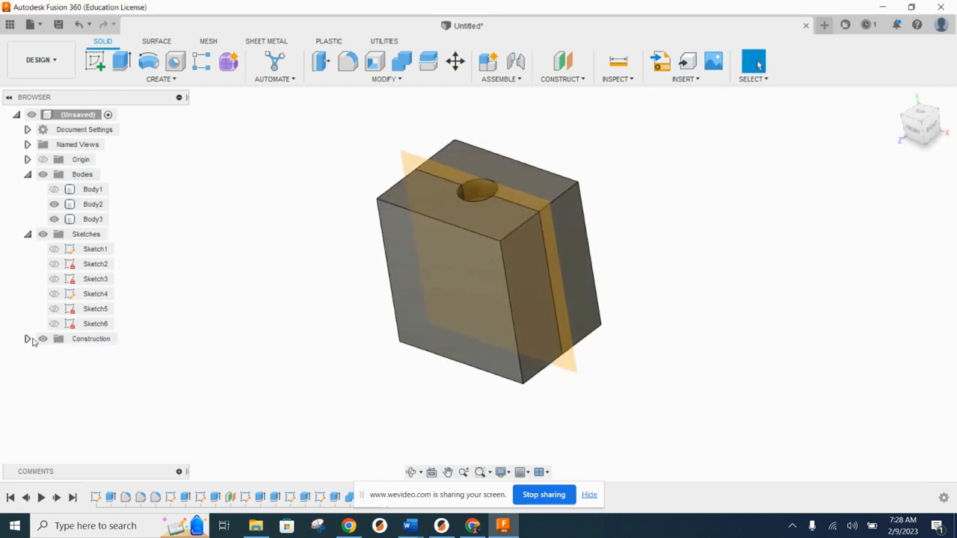
# Hide the midplane, Plane2, and show the heart body, Body1, again
pyautogui.click(27, 339)
pyautogui.click(54, 369)
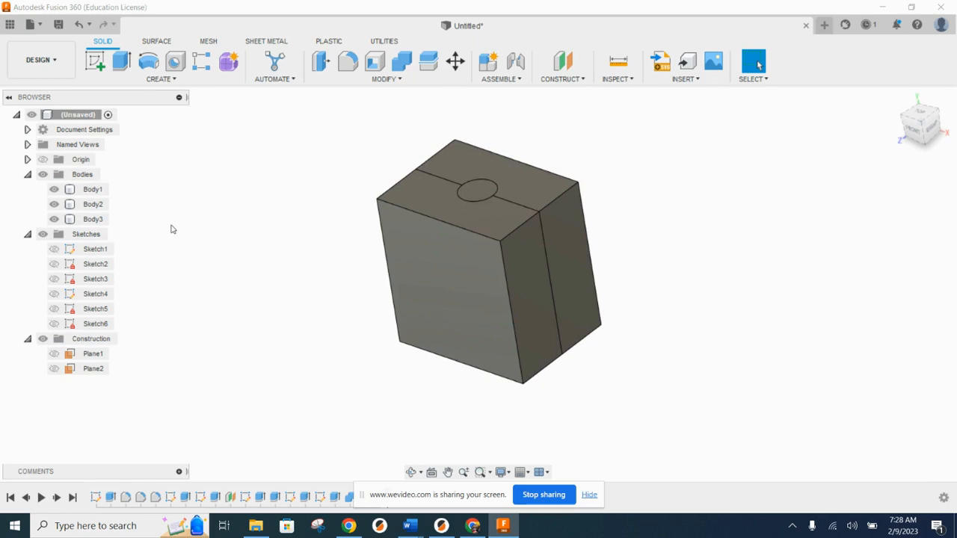
# Create components from Body1, Body2 and Body3
pyautogui.click(93, 190)
pyautogui.keyDown('shift'); pyautogui.click(93, 204); pyautogui.keyUp('shift')
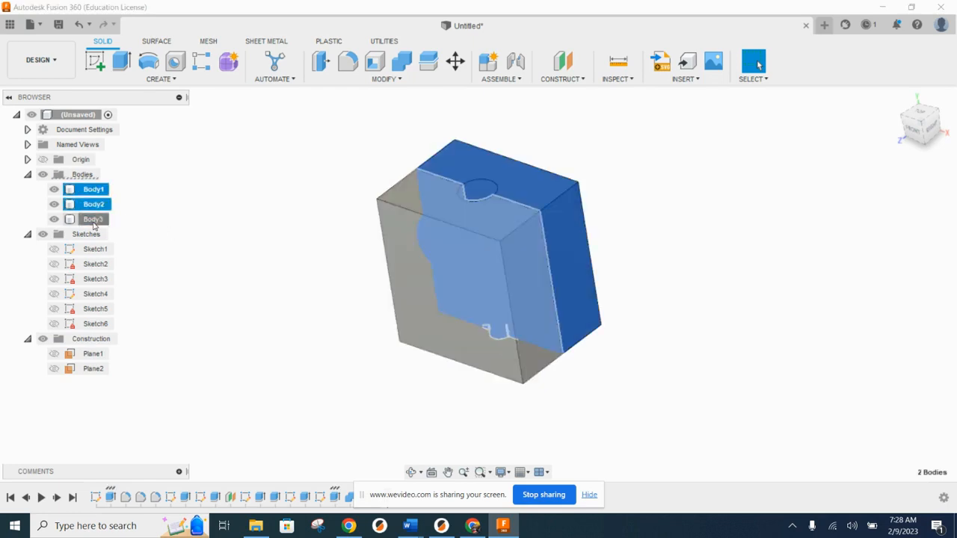
pyautogui.keyDown('shift'); pyautogui.click(93, 219); pyautogui.keyUp('shift')
pyautogui.rightClick(98, 207)
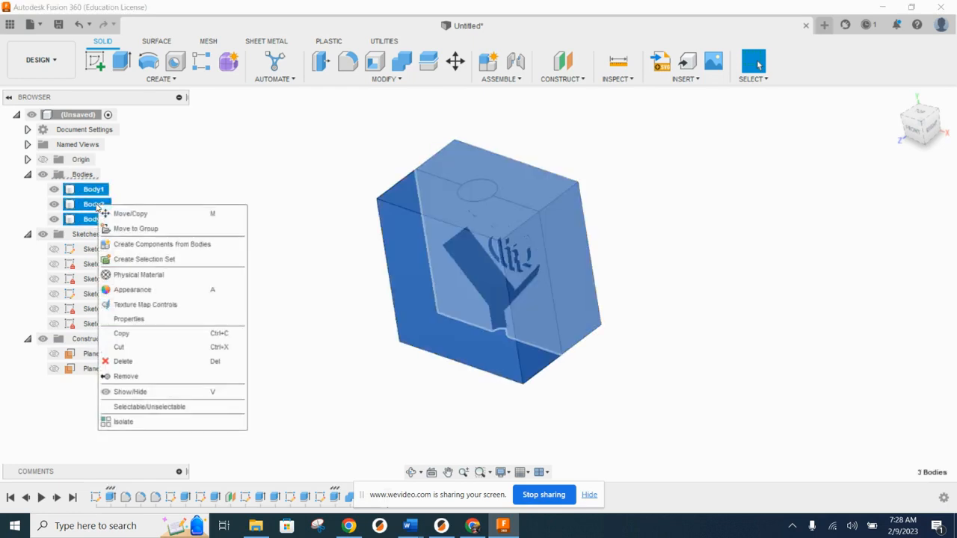
pyautogui.click(135, 245)
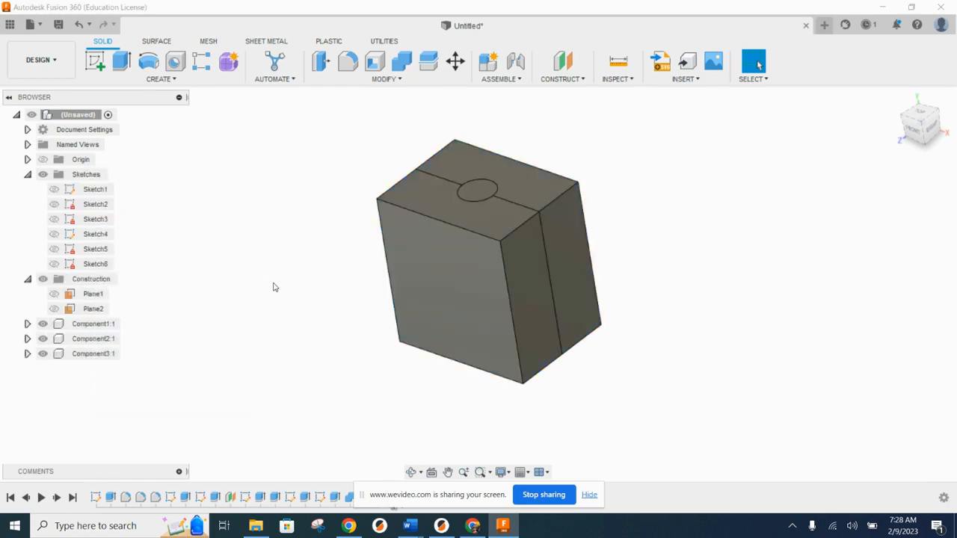
# Rename Component1 as Chocolate Candy and Component2 as Injection Mold Back
pyautogui.click(94, 326)
pyautogui.click(95, 324)
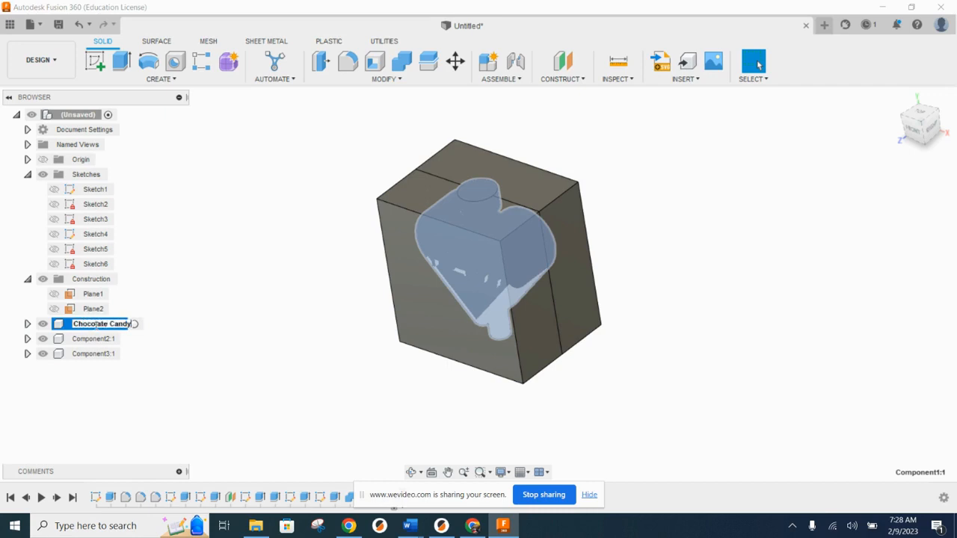
pyautogui.press('Return')
pyautogui.click(88, 339)
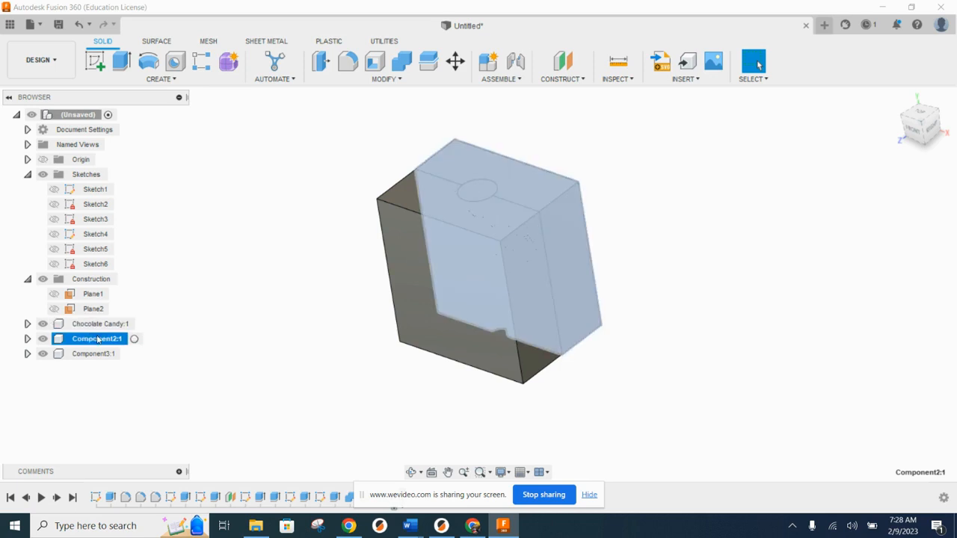
pyautogui.click(96, 339)
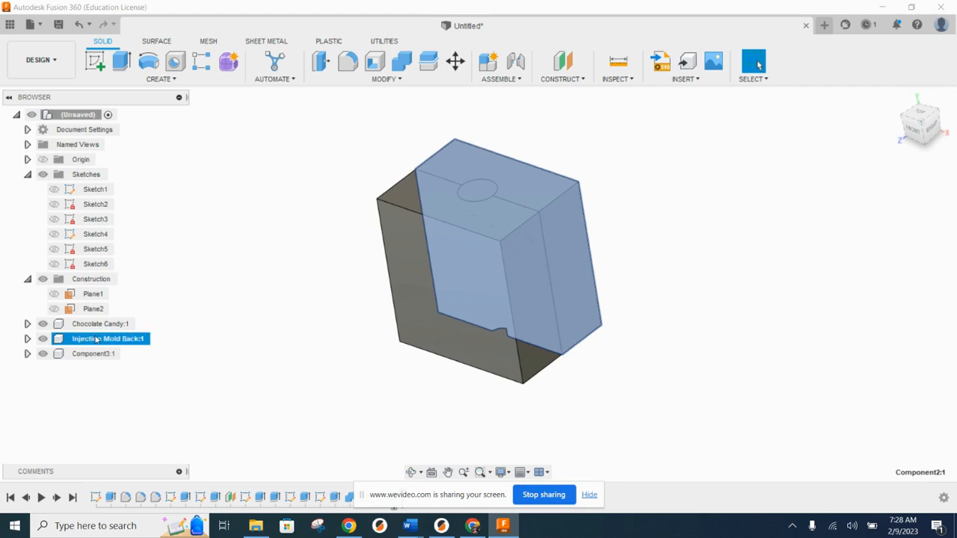
# Rename Component3 as Injection Mold Front
pyautogui.click(88, 354)
pyautogui.click(86, 353)
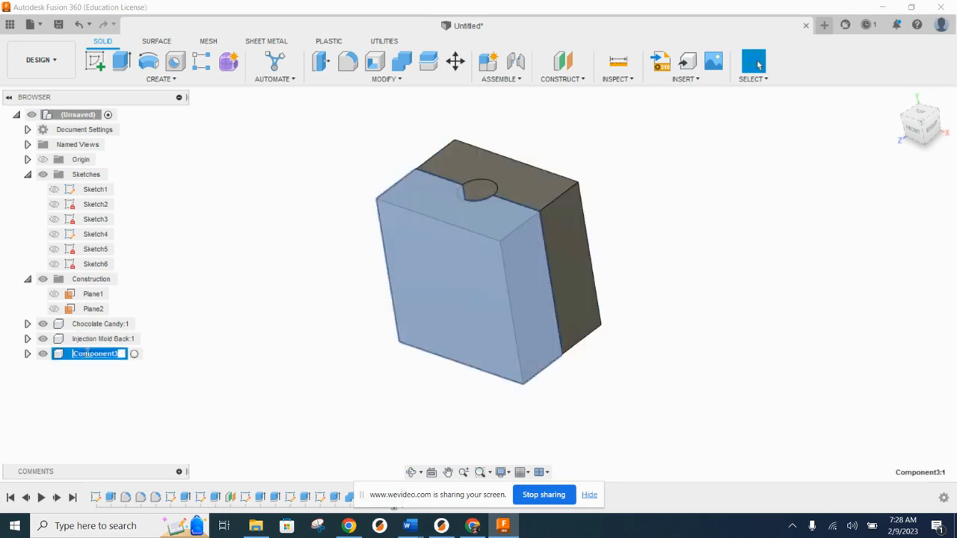
pyautogui.write('Injection Mold Front')
pyautogui.press('Return')
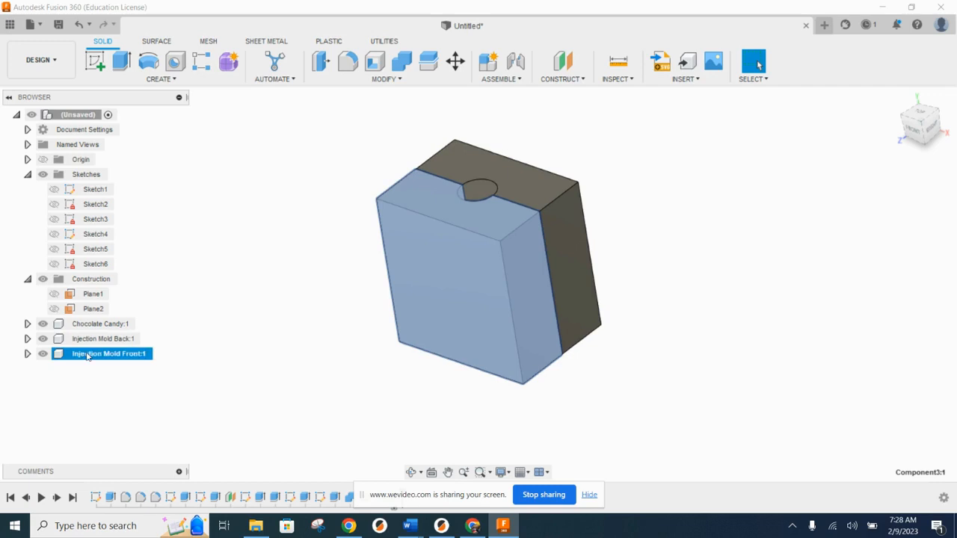
pyautogui.click(234, 380)
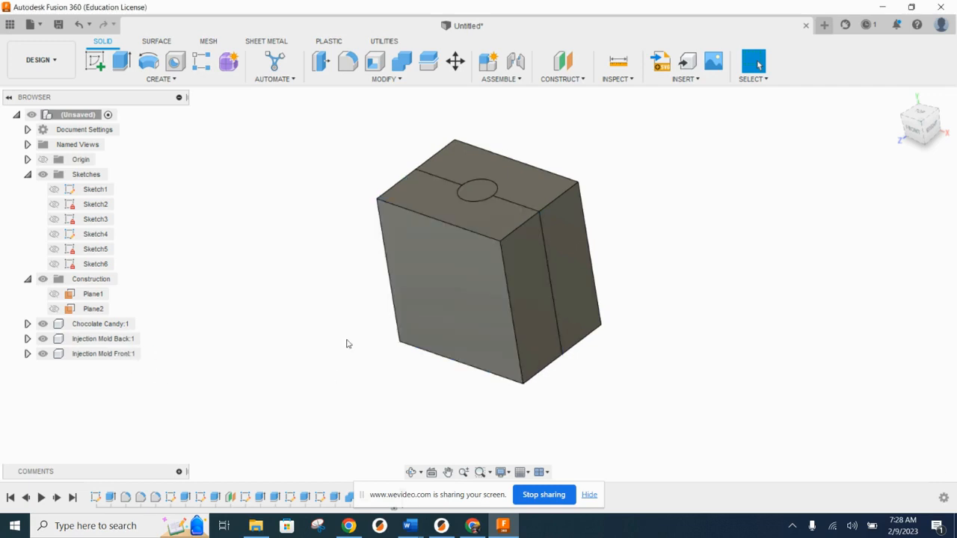
# Ground the Injection Mold Back component and move the front mold half and the candy away from it
pyautogui.rightClick(107, 344)
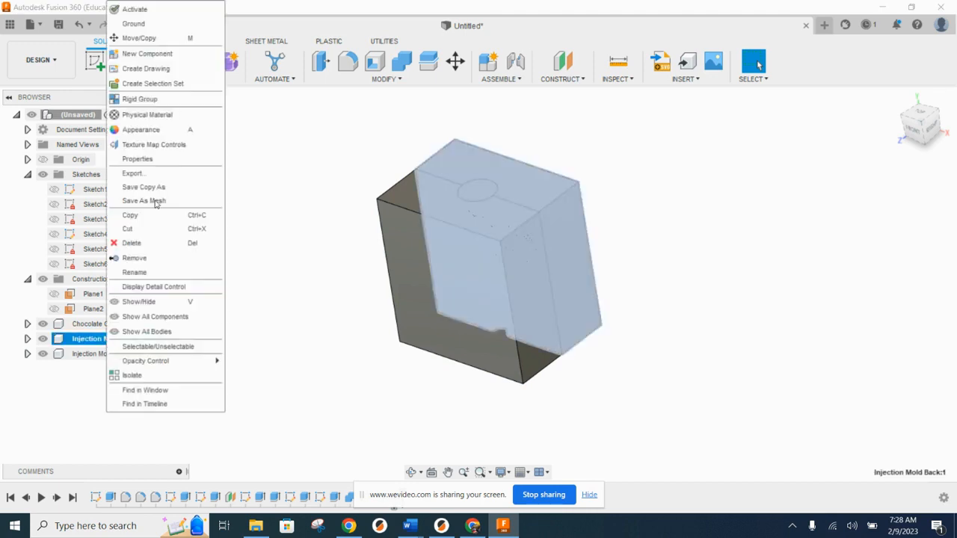
pyautogui.click(136, 23)
pyautogui.moveTo(422, 245); pyautogui.dragTo(301, 311)
pyautogui.moveTo(486, 249); pyautogui.dragTo(298, 185)
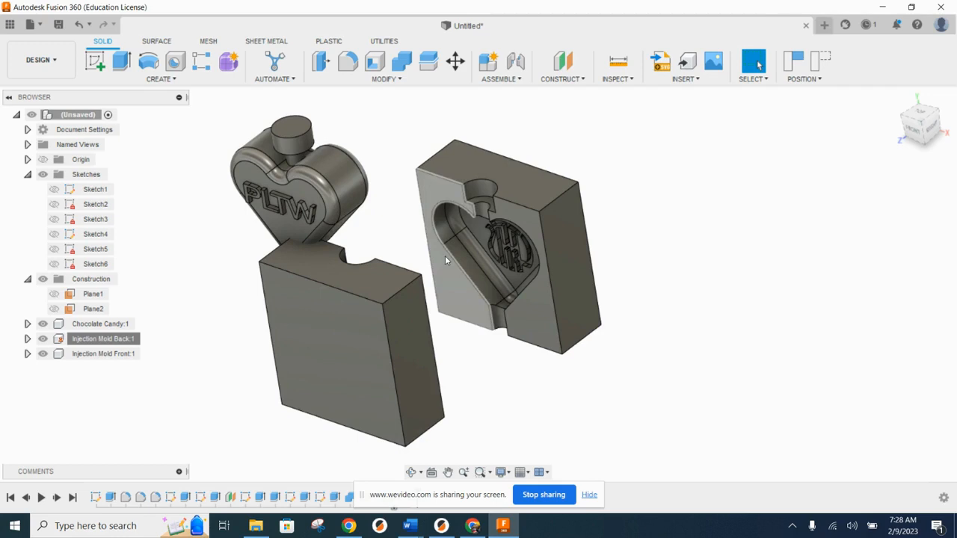
pyautogui.moveTo(489, 251)
pyautogui.keyDown('shift'); pyautogui.mouseDown(button='middle')
pyautogui.moveTo(472, 223)
pyautogui.moveTo(474, 242)
pyautogui.mouseUp(button='middle'); pyautogui.keyUp('shift')
pyautogui.keyDown('shift'); pyautogui.moveTo(423, 209); pyautogui.dragTo(473, 140, button='middle'); pyautogui.keyUp('shift')
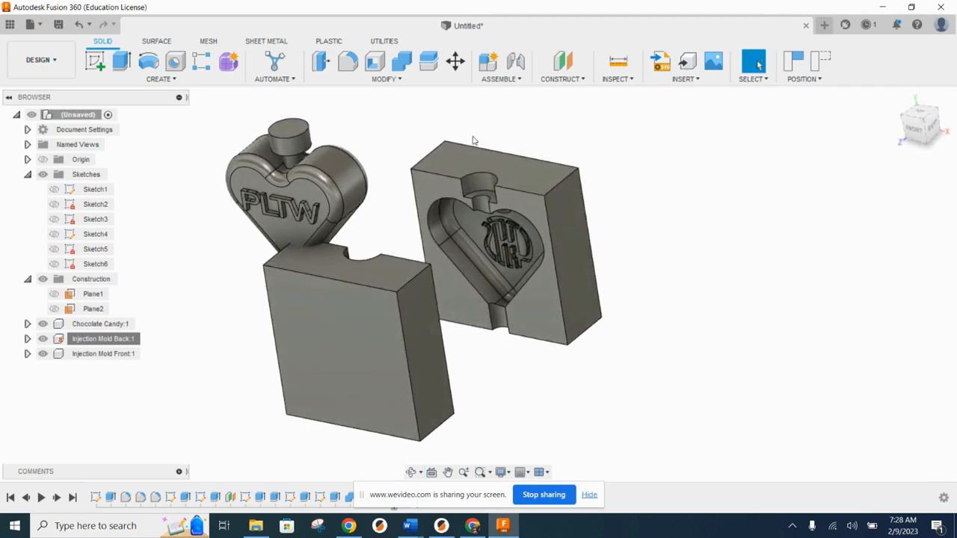
# Join the candy's top circular face centre to the matching hole centre in Injection Mold Back with a Rigid joint
pyautogui.click(513, 64)
pyautogui.scroll(2, 280, 125)
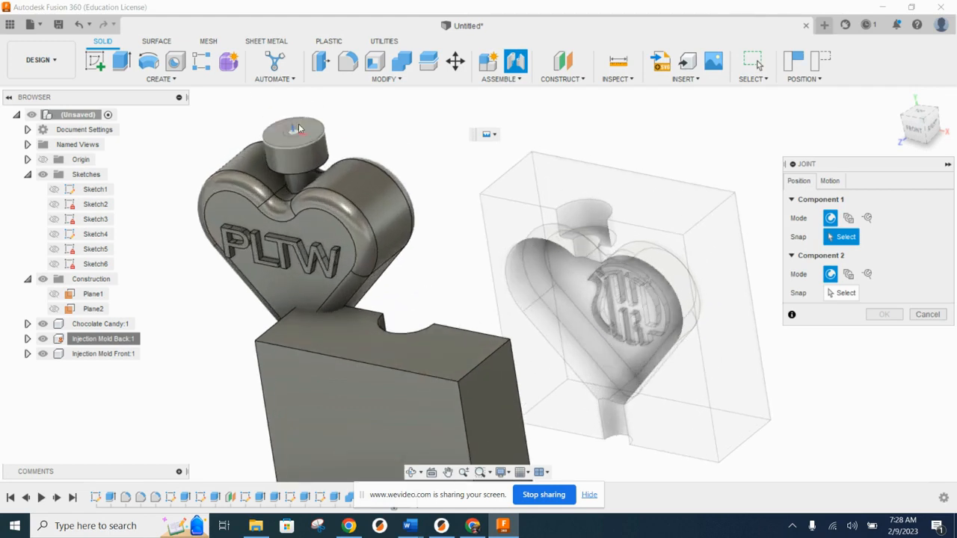
pyautogui.click(296, 133)
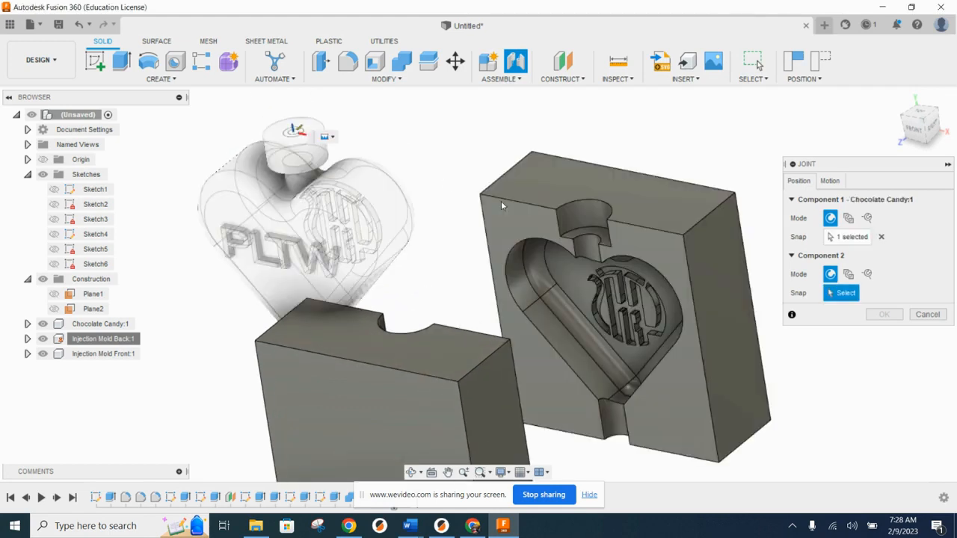
pyautogui.scroll(2, 602, 221)
pyautogui.click(599, 200)
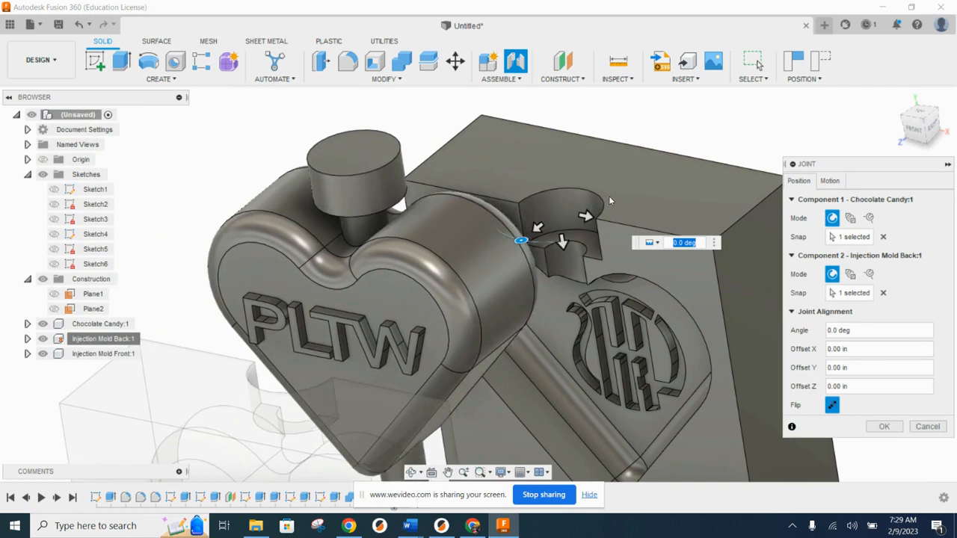
pyautogui.click(830, 181)
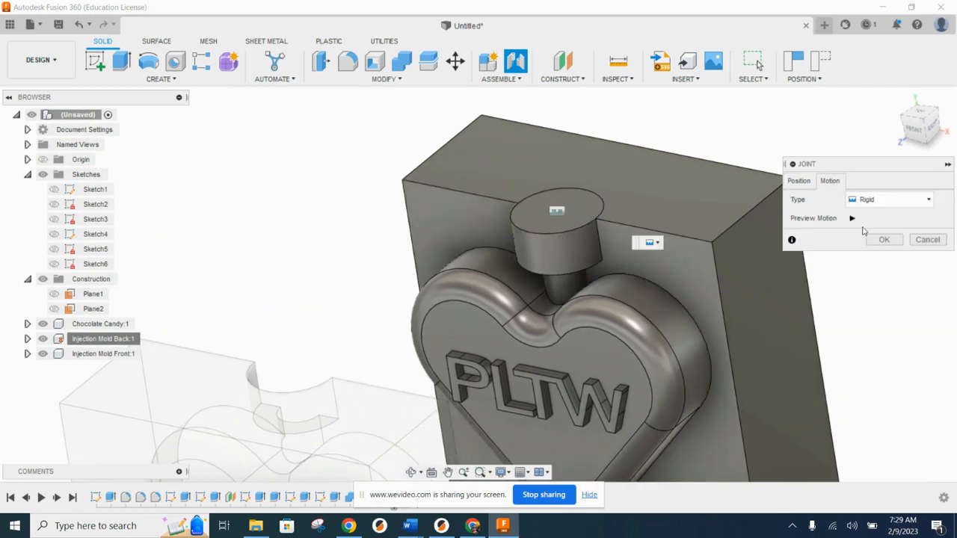
pyautogui.click(852, 218)
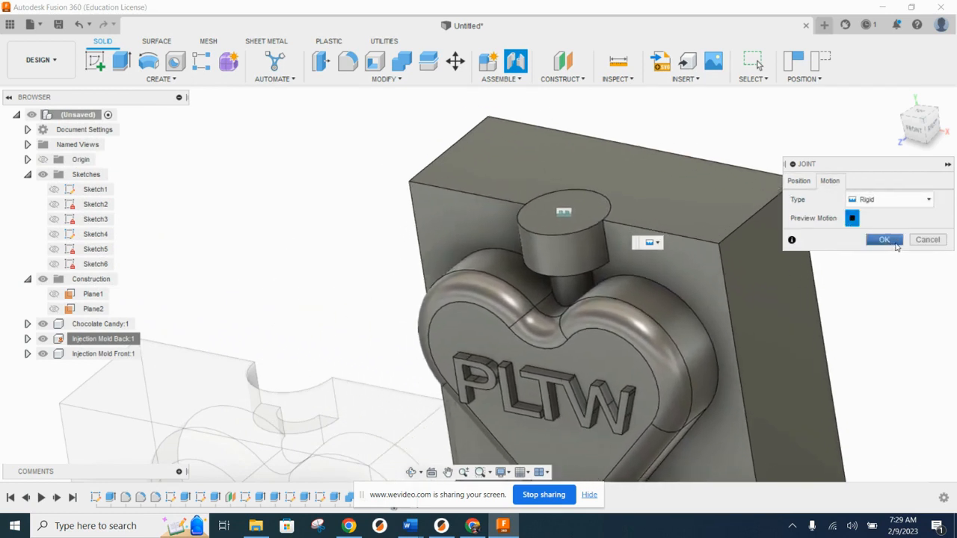
pyautogui.click(893, 242)
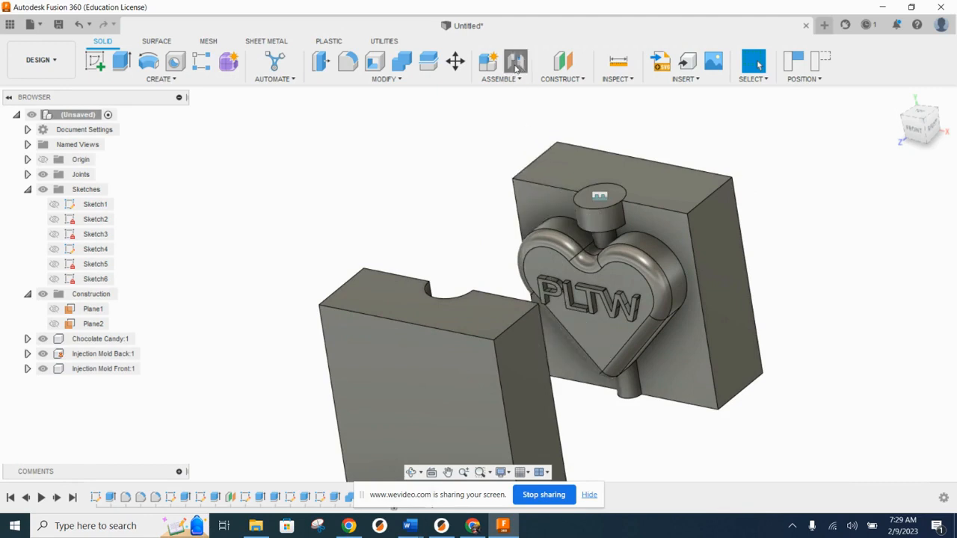
# Join matching upper corners of Injection Mold Front and Back with a flipped Revolute joint rotating about the Z axis
pyautogui.click(516, 63)
pyautogui.click(362, 282)
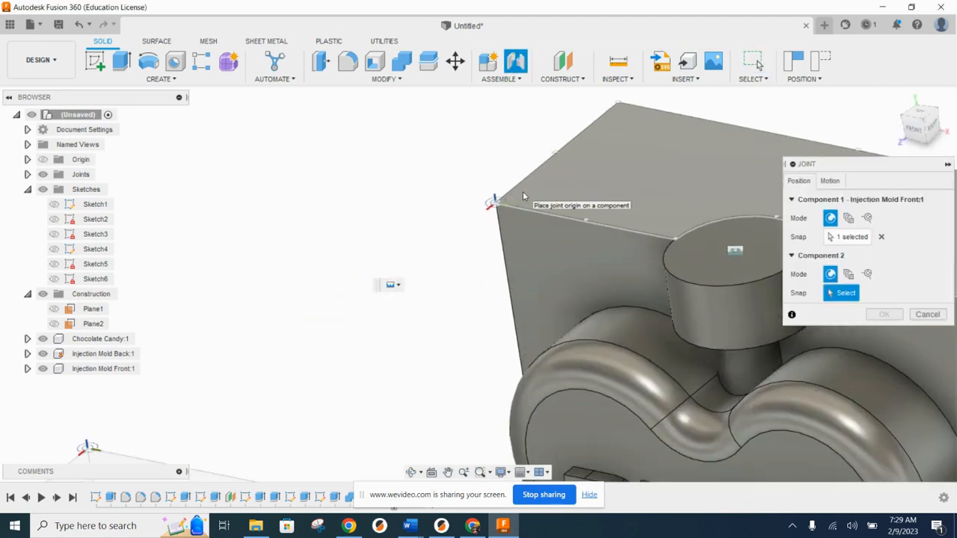
pyautogui.click(524, 196)
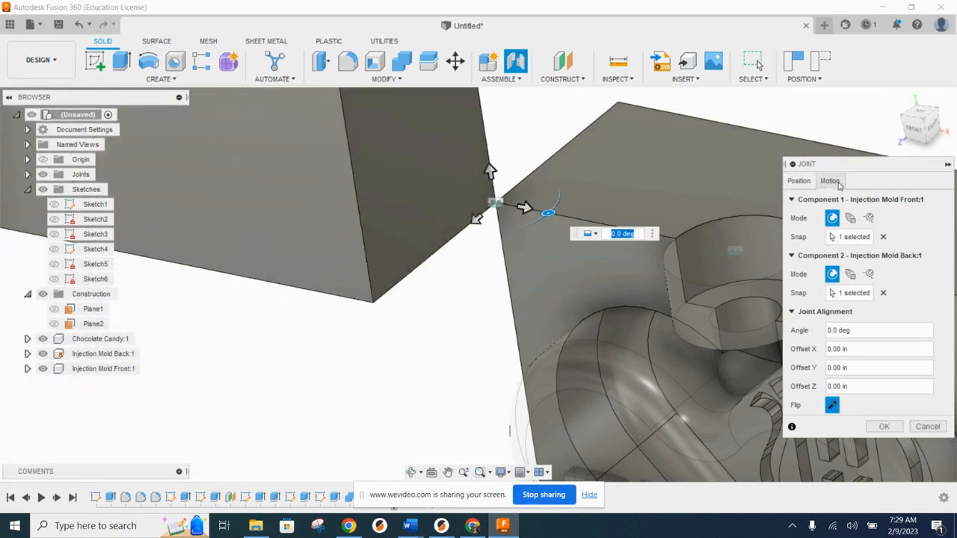
pyautogui.click(834, 182)
pyautogui.click(878, 201)
pyautogui.click(869, 216)
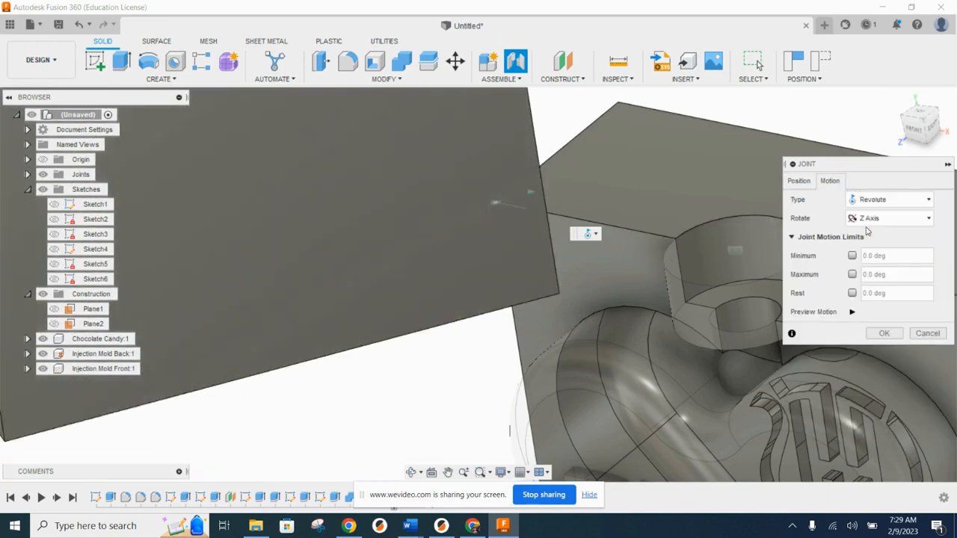
pyautogui.click(809, 184)
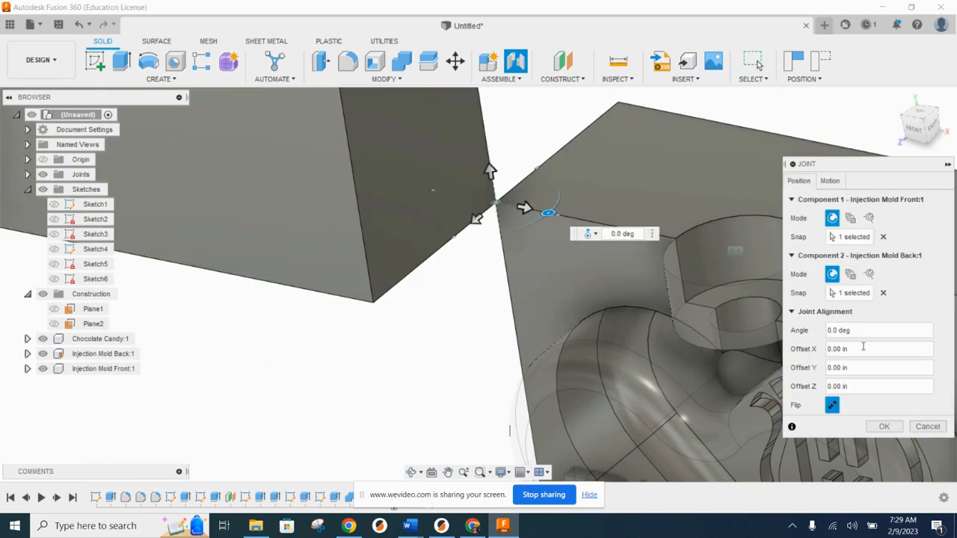
pyautogui.click(832, 404)
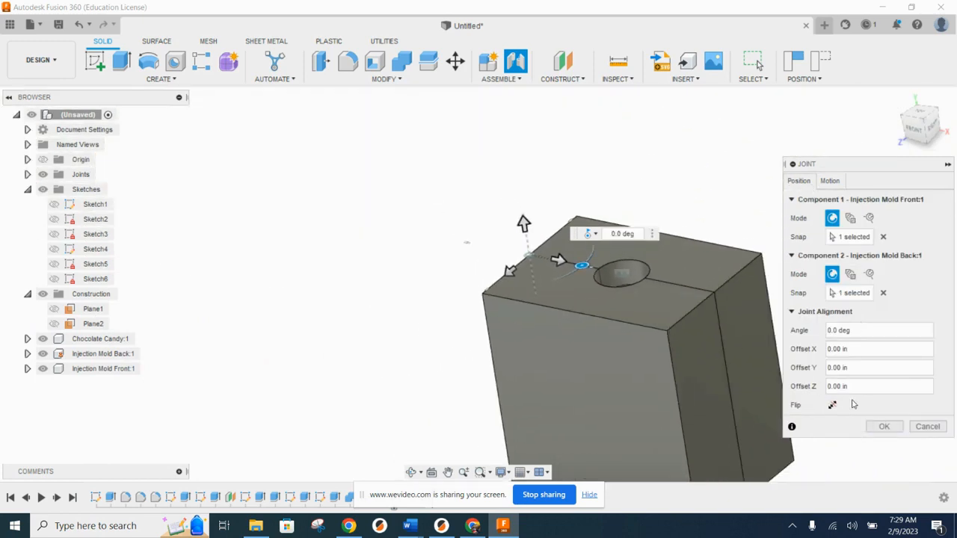
pyautogui.click(884, 426)
# Swing the front mold half open to test the hinge, and undo the movement
pyautogui.moveTo(713, 296)
pyautogui.keyDown('shift'); pyautogui.mouseDown(button='middle')
pyautogui.moveTo(653, 301)
pyautogui.moveTo(720, 301)
pyautogui.moveTo(703, 310)
pyautogui.mouseUp(button='middle'); pyautogui.keyUp('shift')
pyautogui.moveTo(702, 241); pyautogui.dragTo(683, 284, button='middle')
pyautogui.moveTo(605, 257); pyautogui.dragTo(434, 220)
pyautogui.moveTo(718, 286); pyautogui.dragTo(718, 287, button='middle')
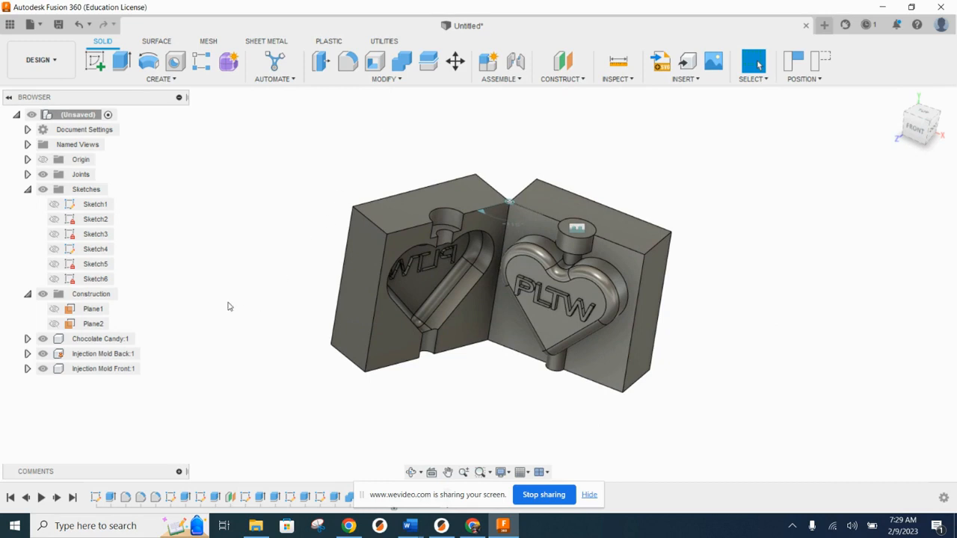
pyautogui.click(27, 174)
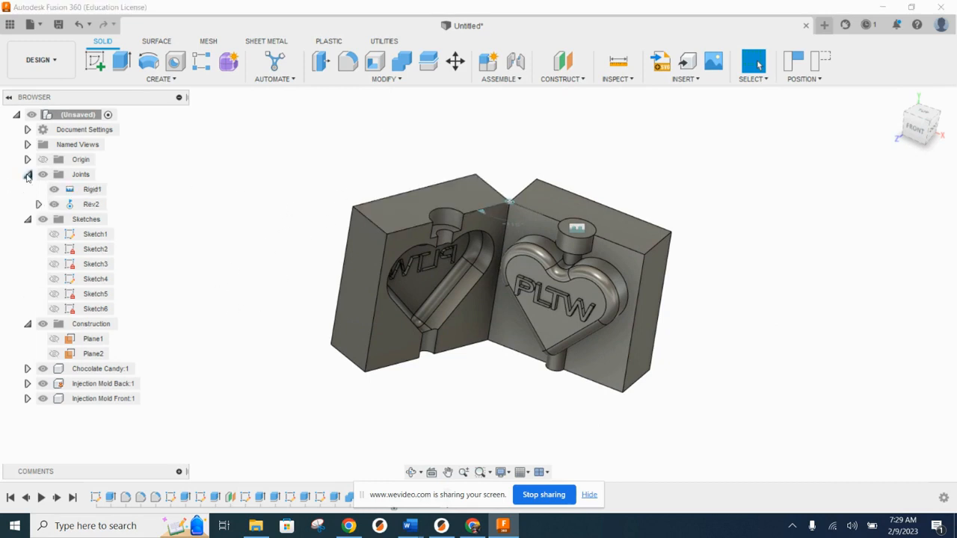
pyautogui.click(78, 25)
# Enable motion limits on the revolute joint Rev2, with a minimum of -180 degrees and a maximum of 0 degrees
pyautogui.rightClick(91, 206)
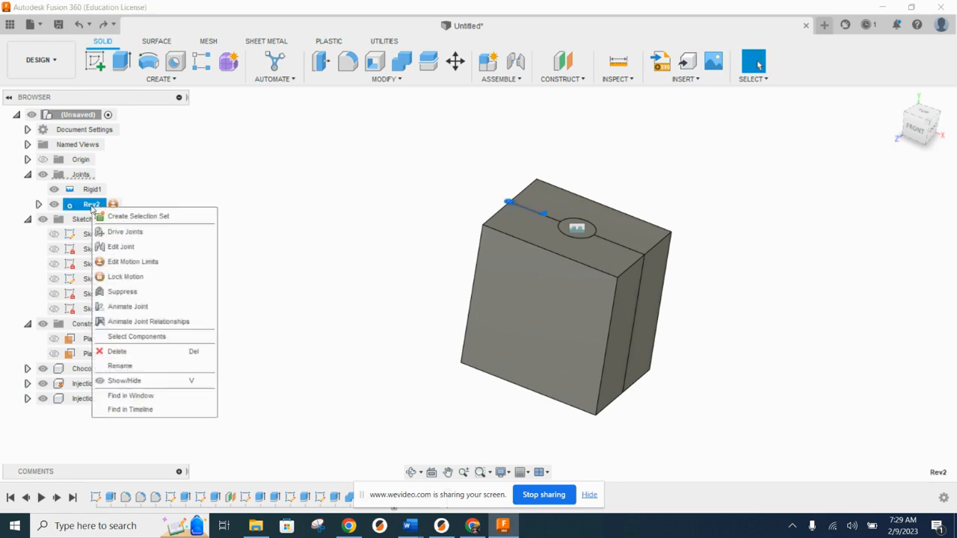
pyautogui.click(133, 261)
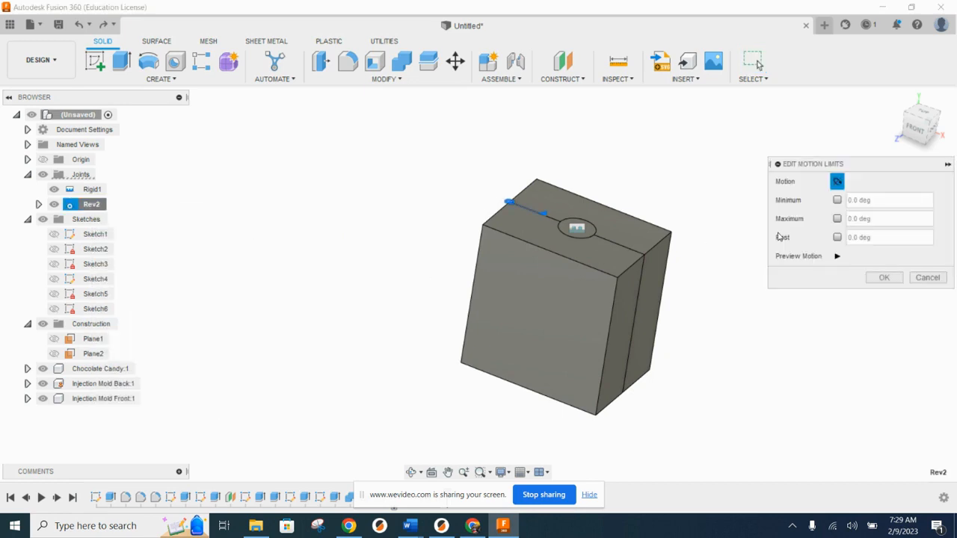
pyautogui.click(838, 199)
pyautogui.click(838, 219)
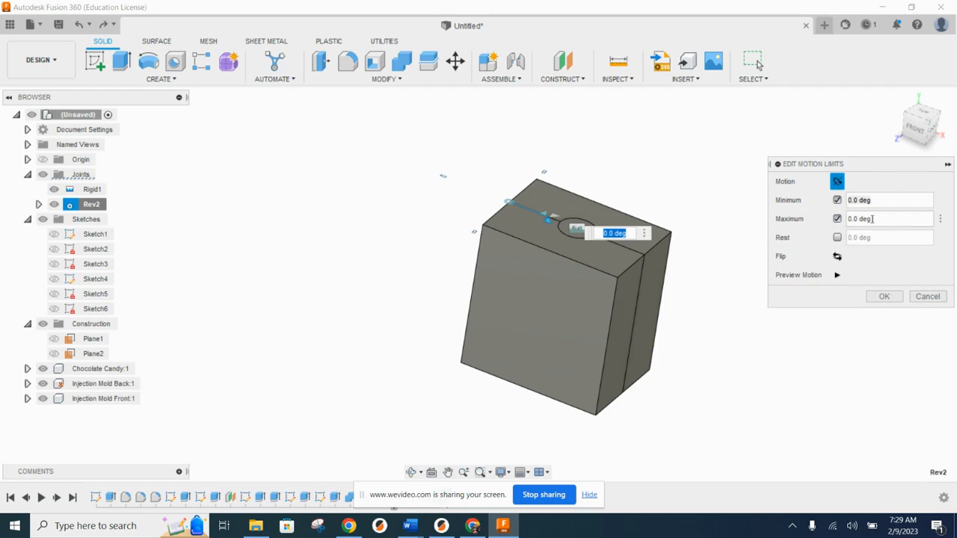
pyautogui.moveTo(545, 218); pyautogui.dragTo(420, 159)
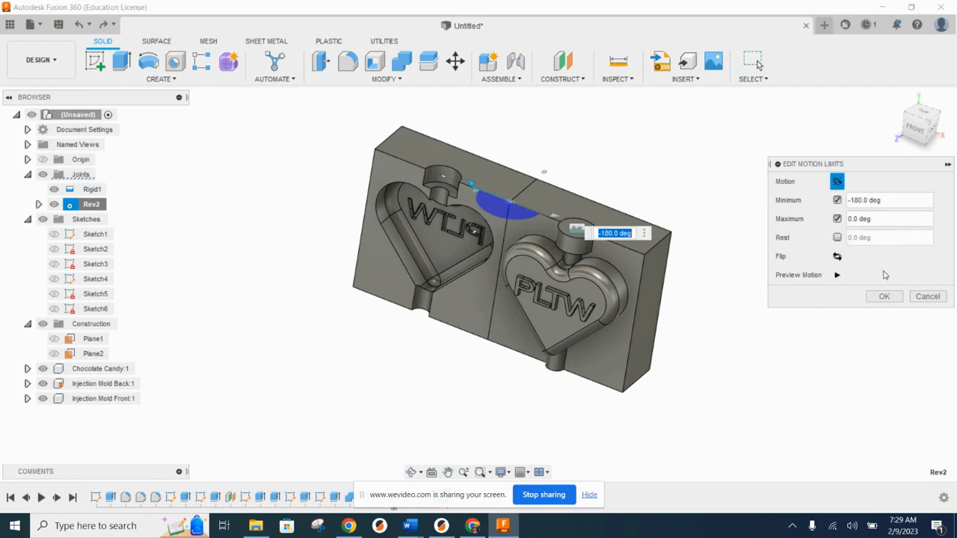
# Set the hinge joint's rest position to -90 degrees, keep its maximum at 0, preview the motion and accept the limits
pyautogui.click(837, 238)
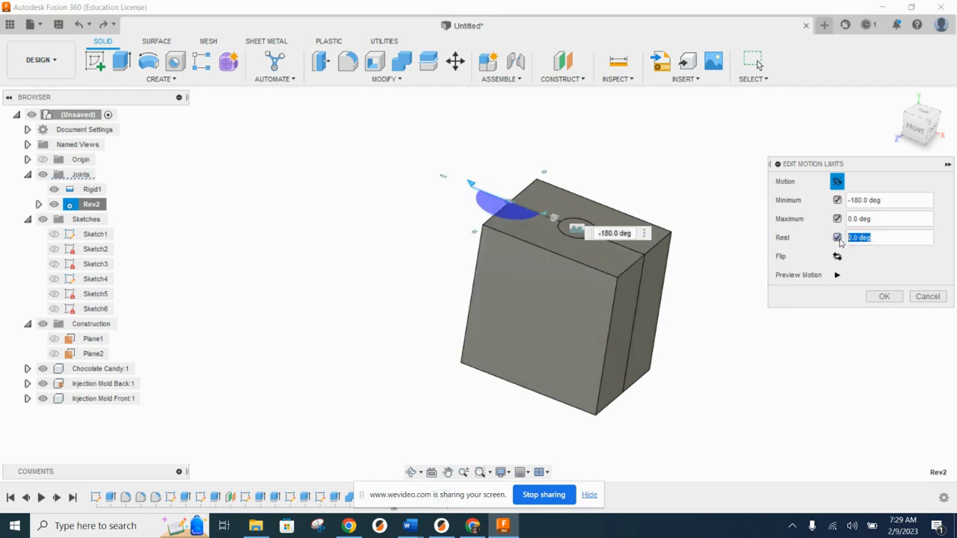
pyautogui.write('90')
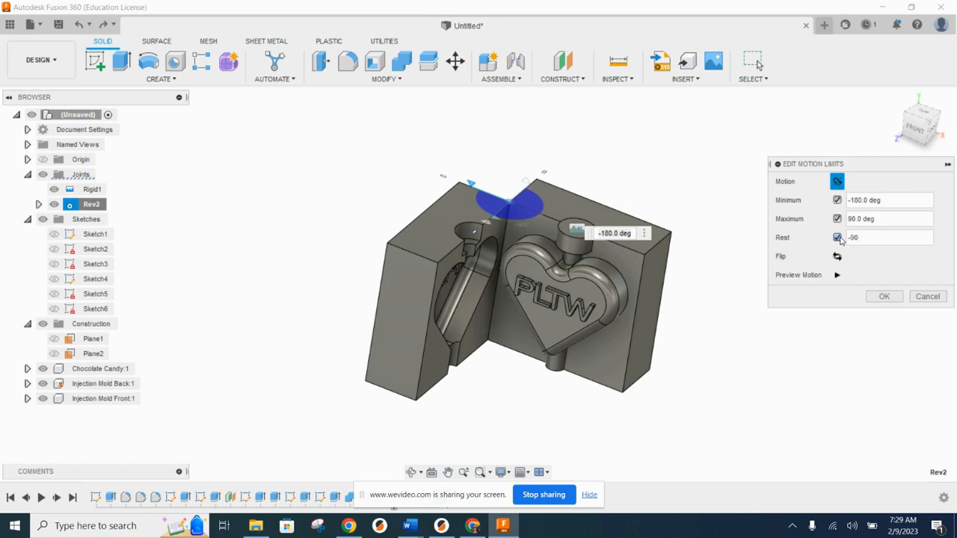
pyautogui.moveTo(880, 216); pyautogui.dragTo(815, 216)
pyautogui.press('Return')
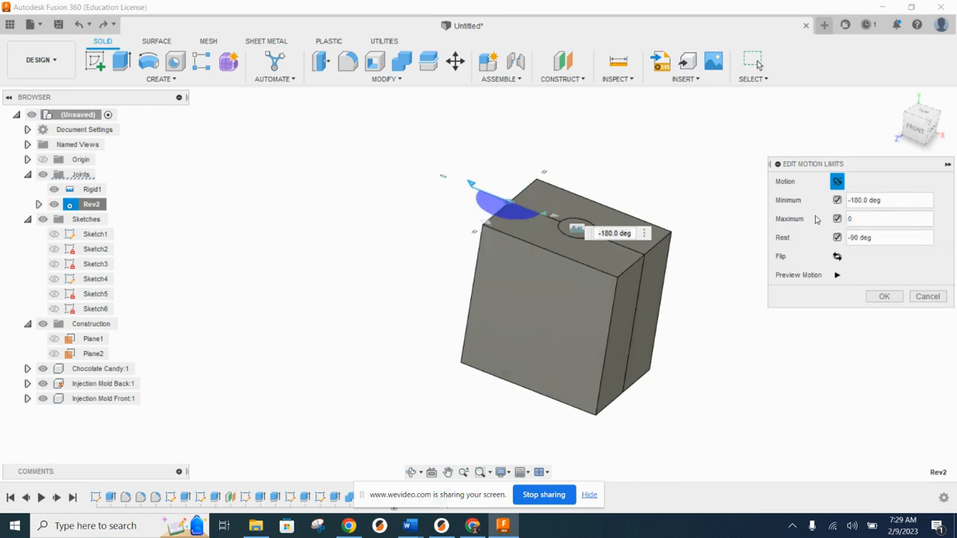
pyautogui.click(837, 276)
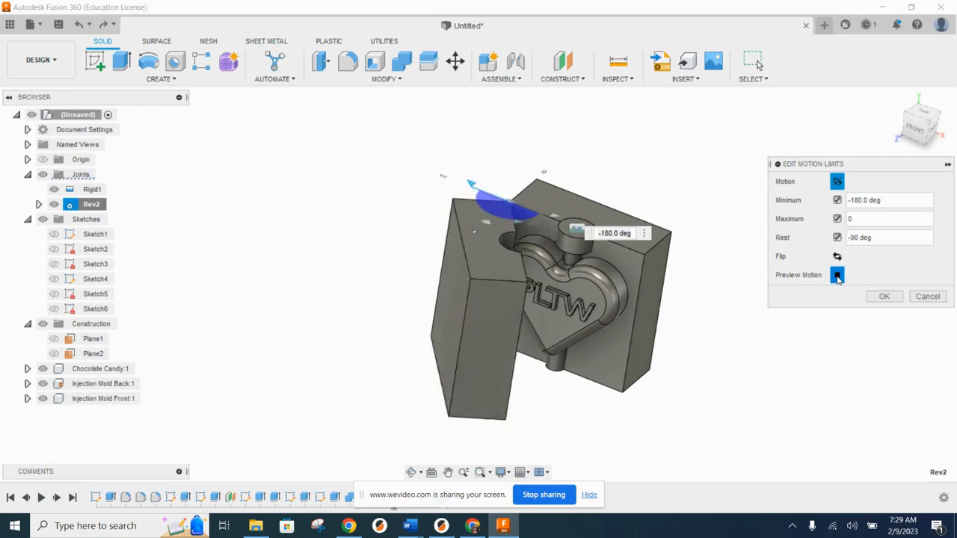
pyautogui.click(885, 298)
# Swing the front mold half open about its hinge to expose the candy and the mold cavity
pyautogui.moveTo(577, 291); pyautogui.dragTo(425, 249)
pyautogui.moveTo(856, 302)
pyautogui.keyDown('shift'); pyautogui.mouseDown(button='middle')
pyautogui.moveTo(850, 257)
pyautogui.moveTo(845, 292)
pyautogui.mouseUp(button='middle'); pyautogui.keyUp('shift')
pyautogui.scroll(2, 639, 285)
pyautogui.scroll(1, 629, 272)
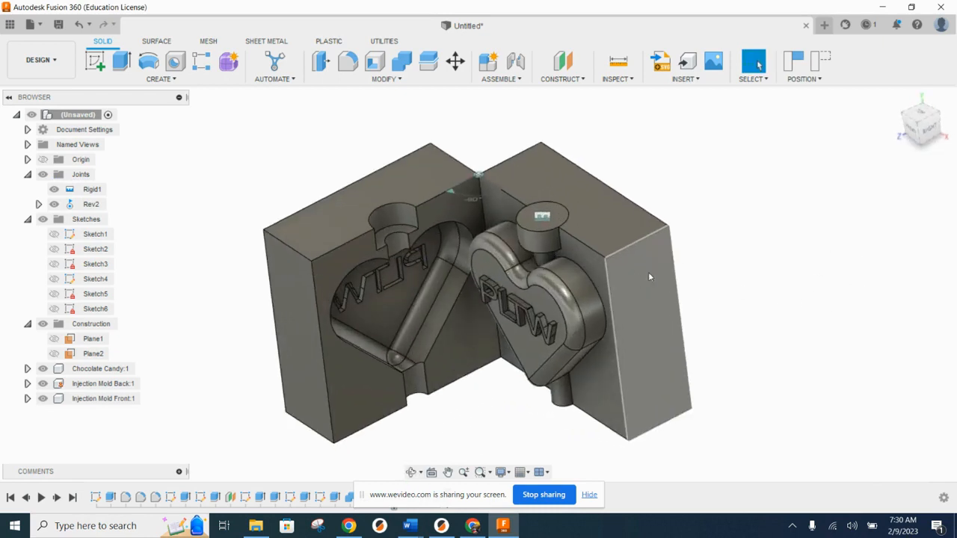
pyautogui.moveTo(648, 272); pyautogui.dragTo(715, 276, button='middle')
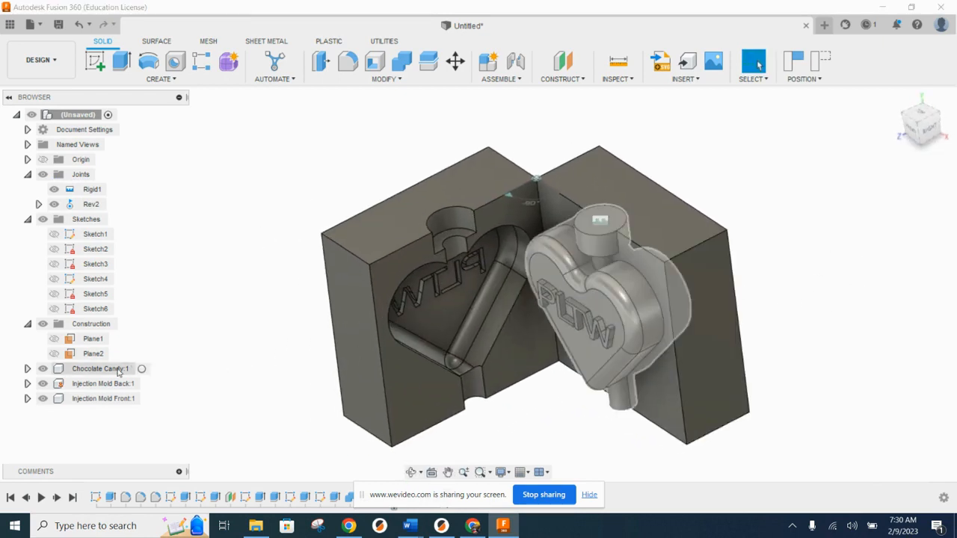
# Apply the ABS Plastic physical material to the Chocolate Candy component
pyautogui.rightClick(120, 370)
pyautogui.click(156, 133)
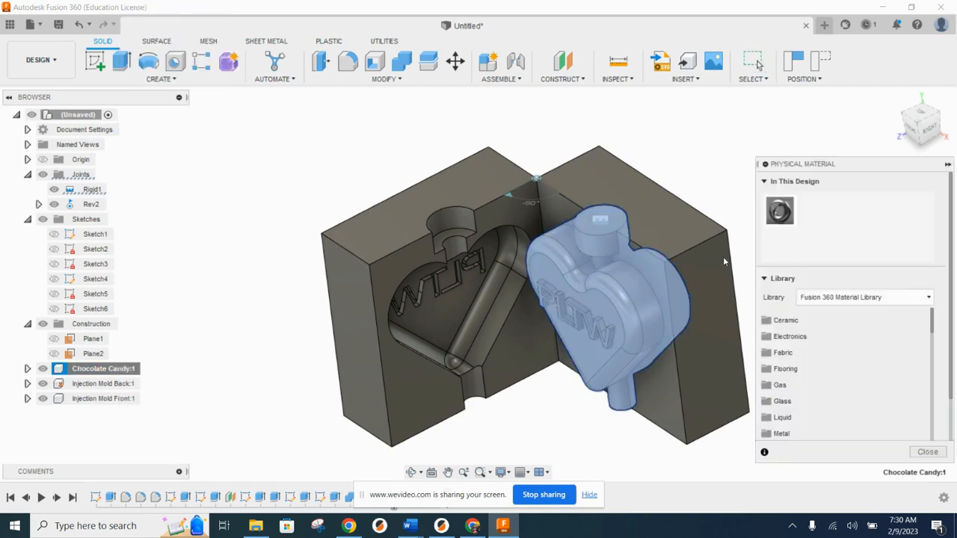
pyautogui.scroll(-5, 823, 370)
pyautogui.scroll(6, 818, 373)
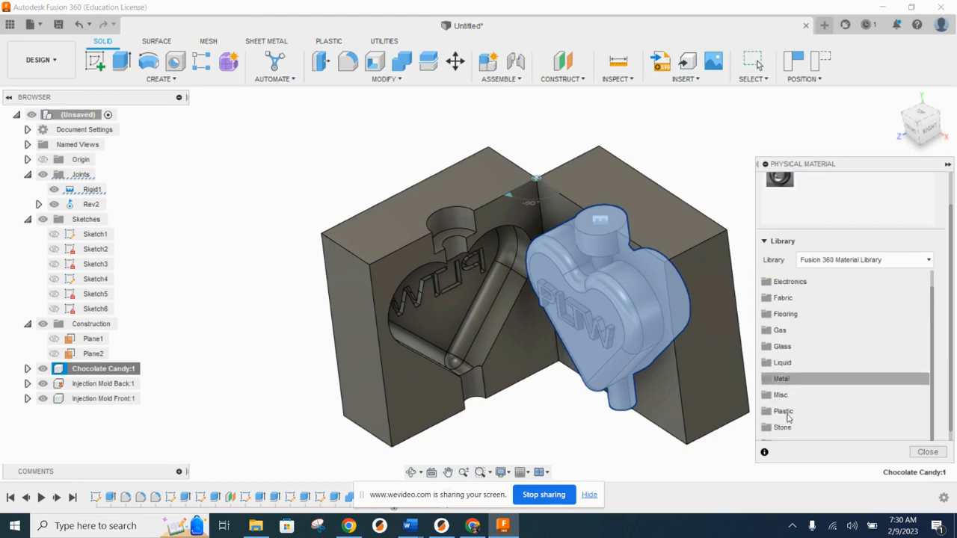
pyautogui.scroll(-3, 800, 411)
pyautogui.moveTo(823, 361); pyautogui.dragTo(579, 349)
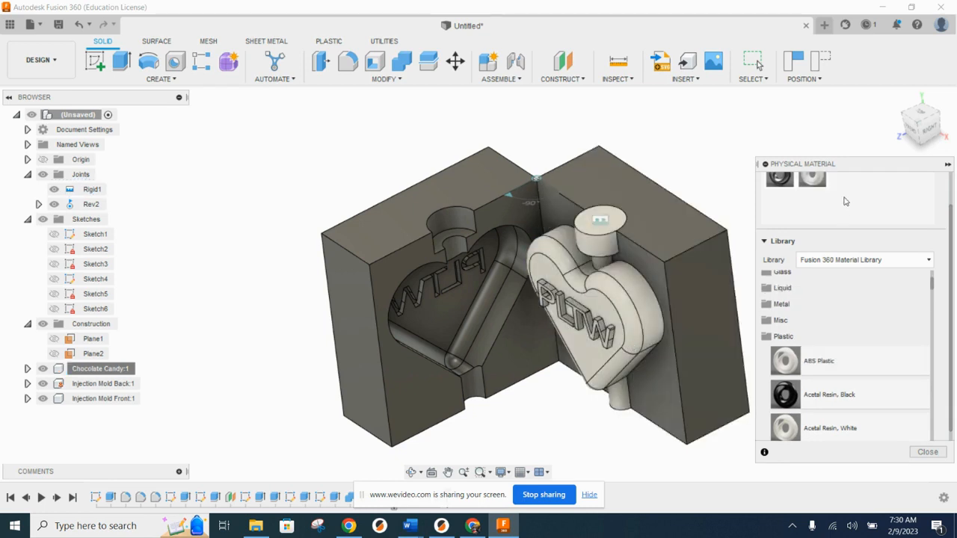
# Edit the appearance of the candy's ABS Plastic material, setting its color to dark brown, RGB 108 54 0
pyautogui.scroll(1, 845, 201)
pyautogui.rightClick(821, 208)
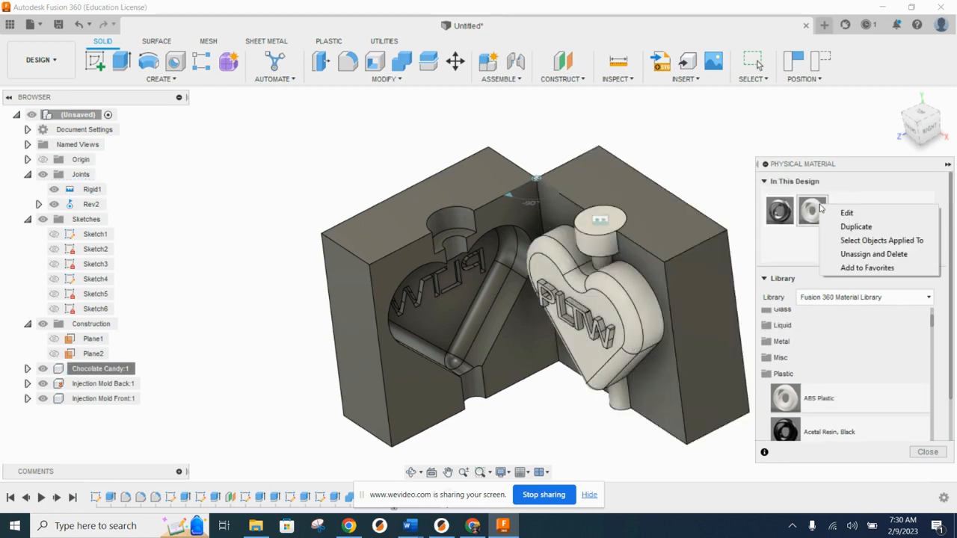
pyautogui.click(853, 226)
pyautogui.click(724, 217)
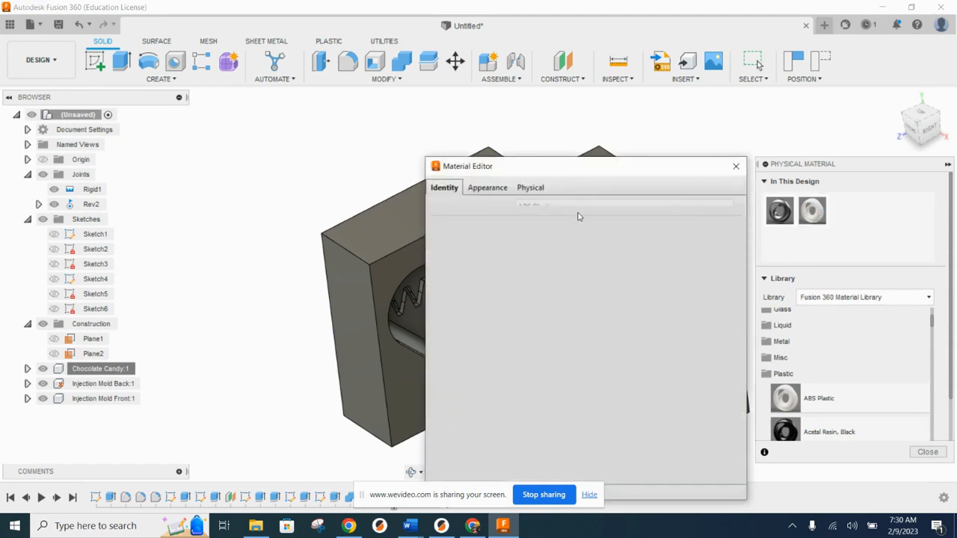
pyautogui.click(487, 188)
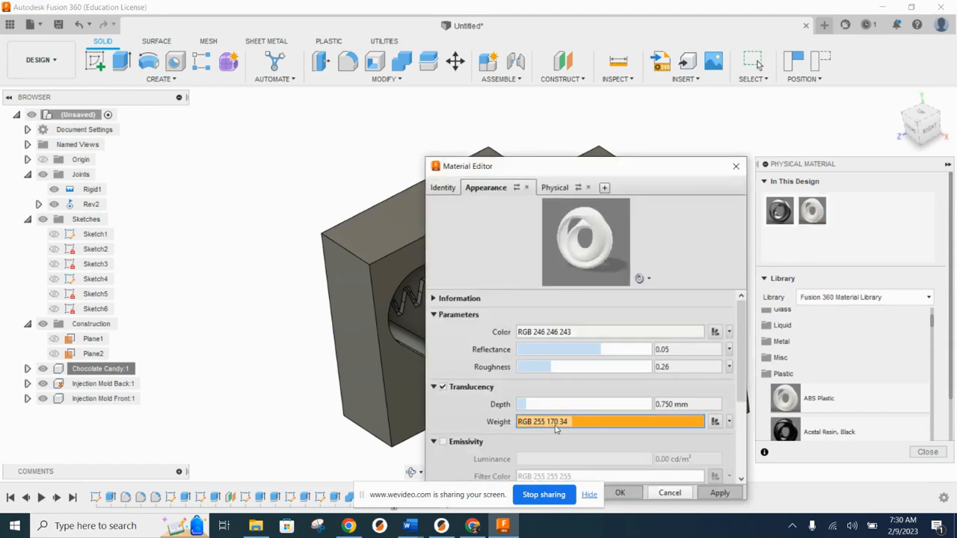
pyautogui.click(572, 335)
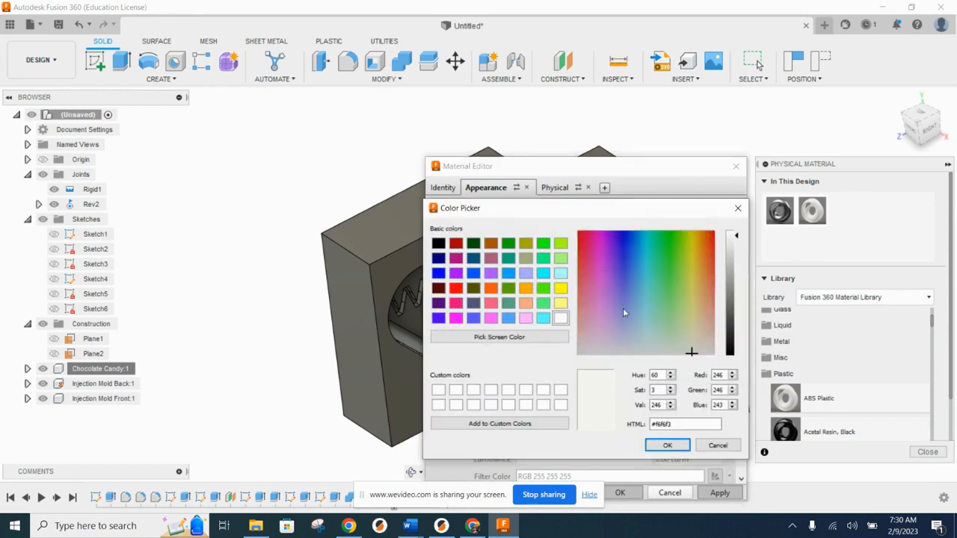
pyautogui.click(491, 244)
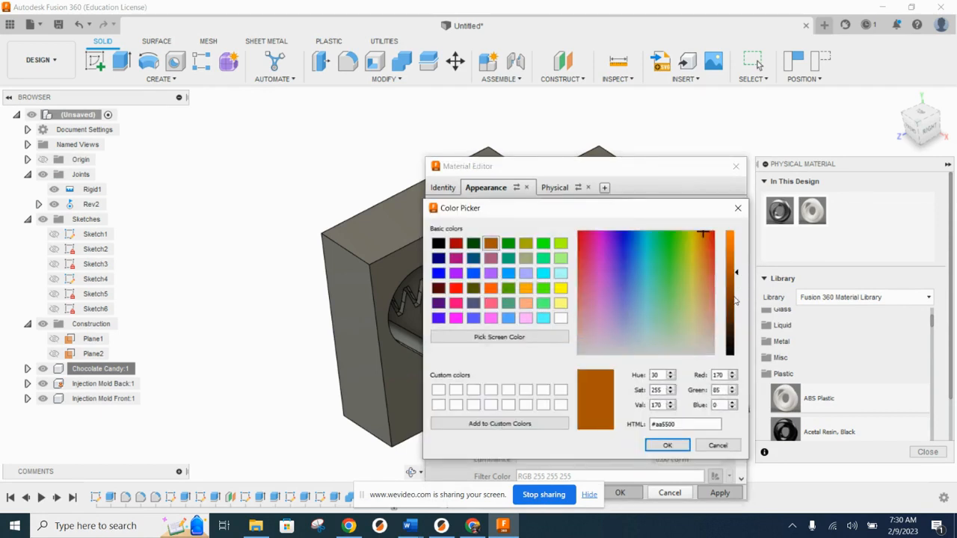
pyautogui.moveTo(733, 283); pyautogui.dragTo(733, 305)
pyautogui.click(674, 446)
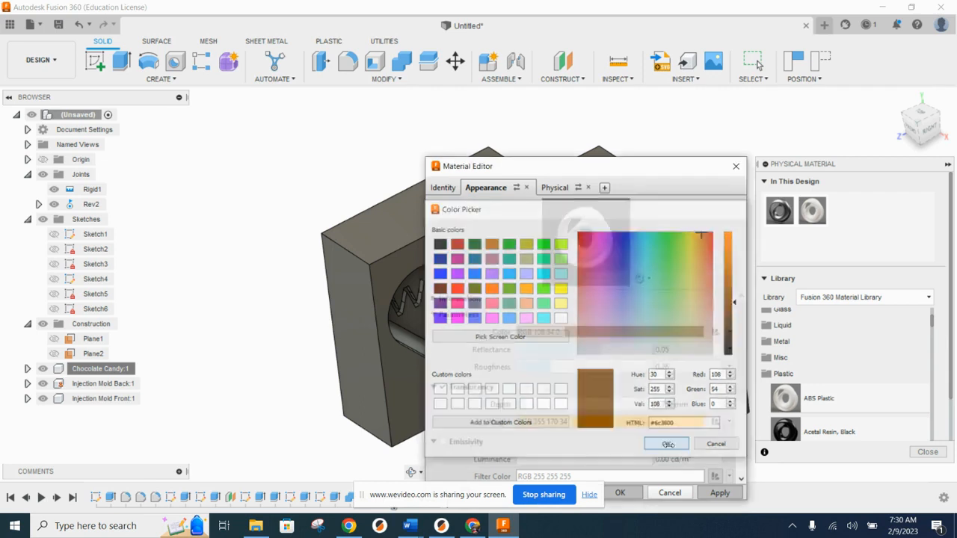
pyautogui.click(622, 494)
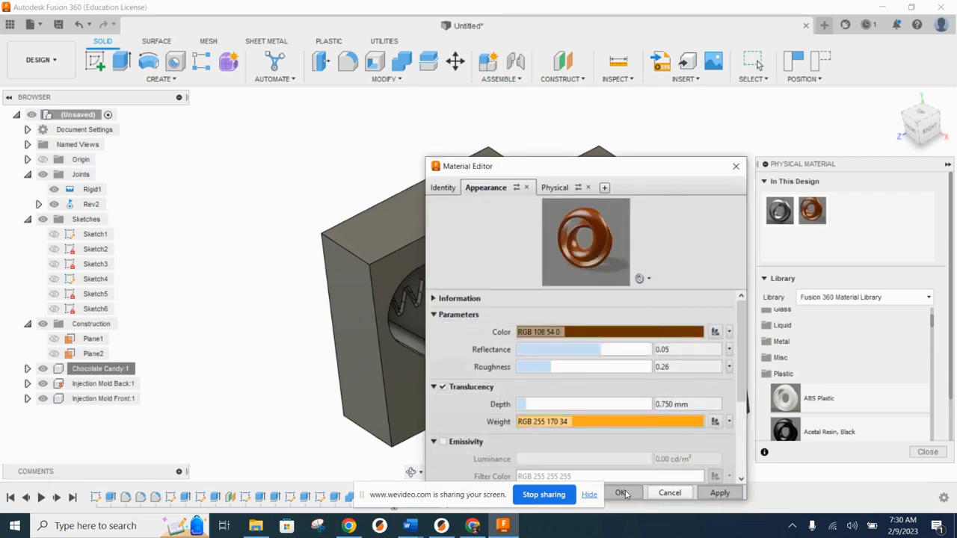
pyautogui.scroll(-2, 703, 286)
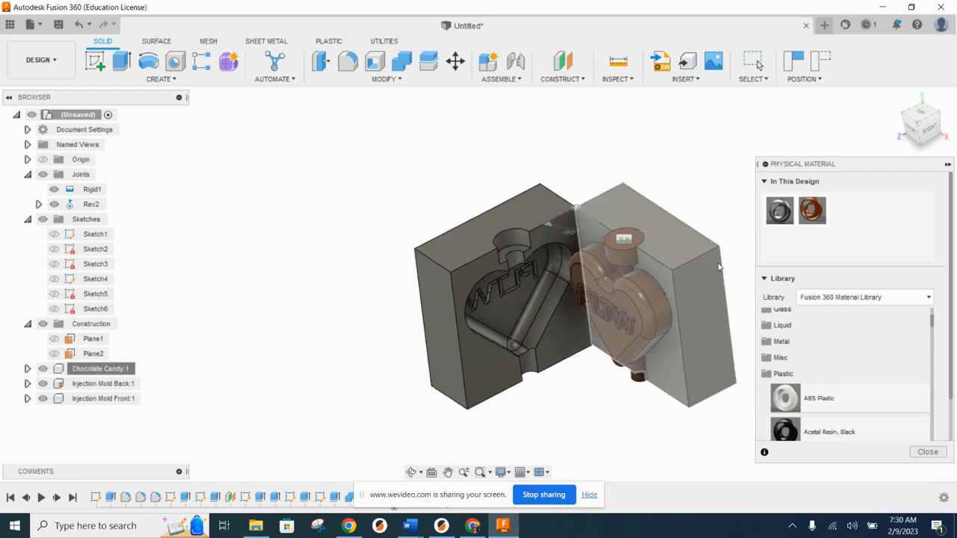
pyautogui.moveTo(686, 222); pyautogui.dragTo(607, 214, button='middle')
pyautogui.click(926, 451)
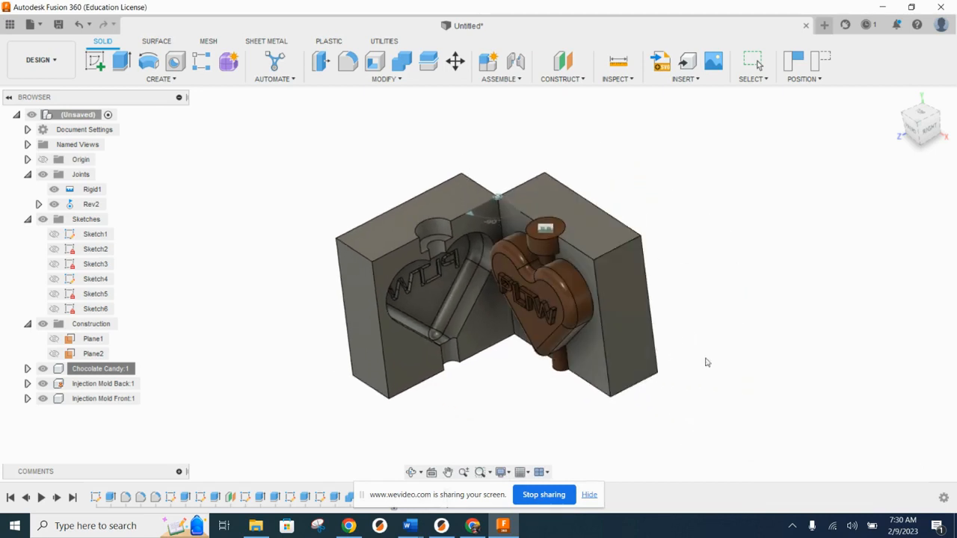
# Apply a physical material from the library's Metal category to the Injection Mold Back component
pyautogui.click(112, 384)
pyautogui.rightClick(112, 384)
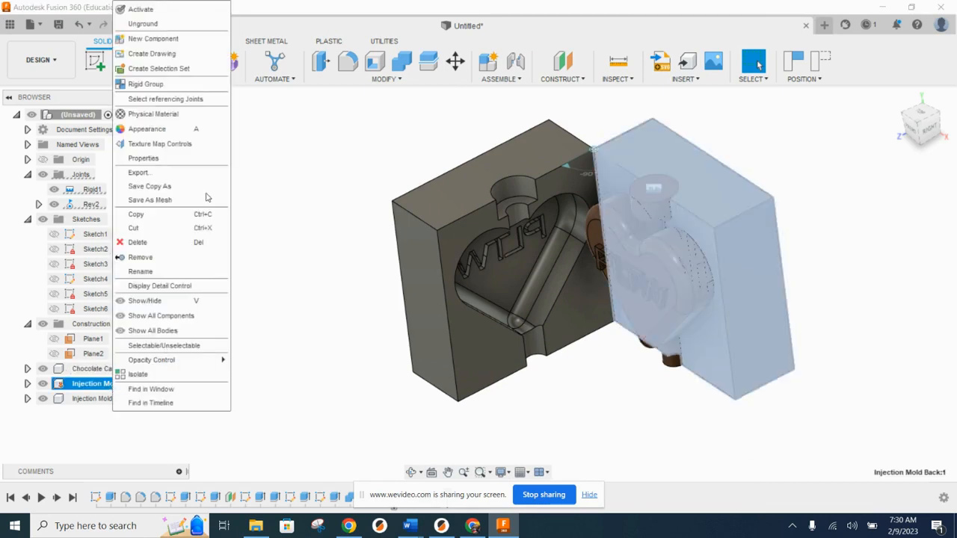
pyautogui.click(160, 129)
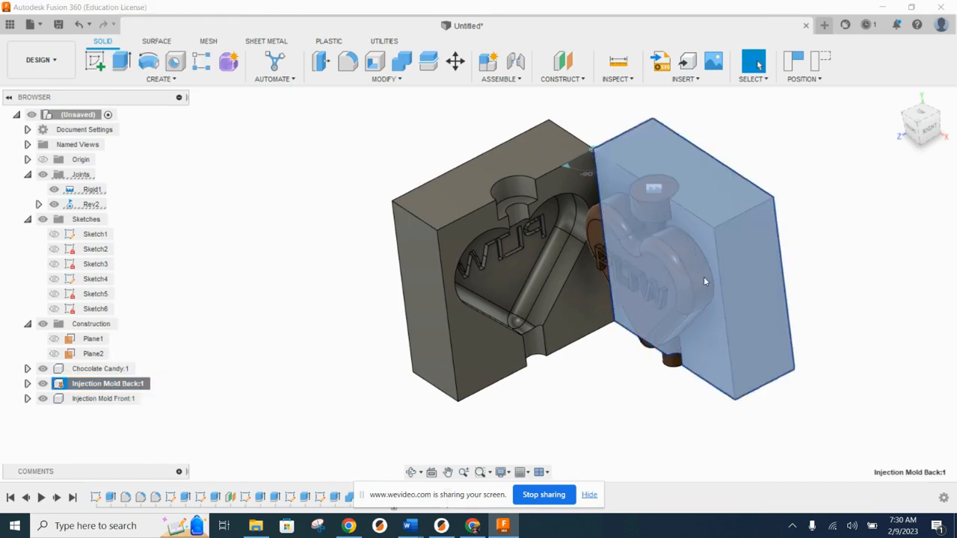
pyautogui.scroll(-3, 845, 373)
pyautogui.click(784, 354)
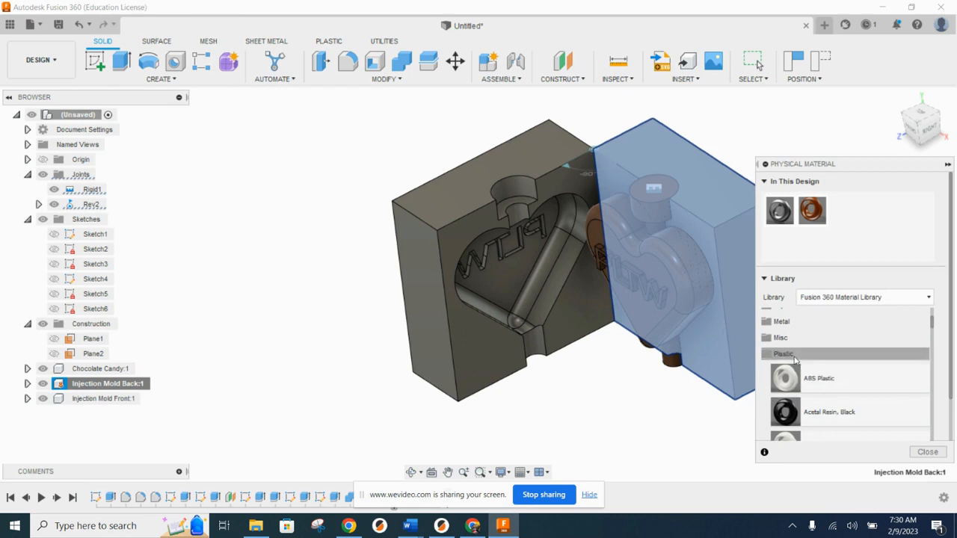
pyautogui.click(794, 355)
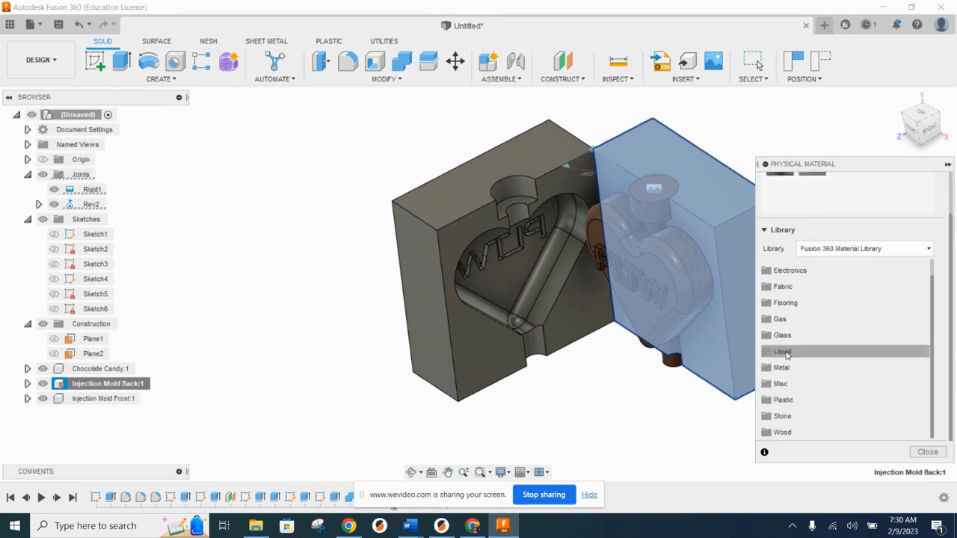
pyautogui.click(784, 368)
pyautogui.scroll(-5, 818, 397)
pyautogui.scroll(-15, 828, 398)
pyautogui.scroll(-10, 837, 387)
pyautogui.scroll(3, 837, 320)
pyautogui.moveTo(823, 313); pyautogui.dragTo(710, 168)
pyautogui.click(921, 452)
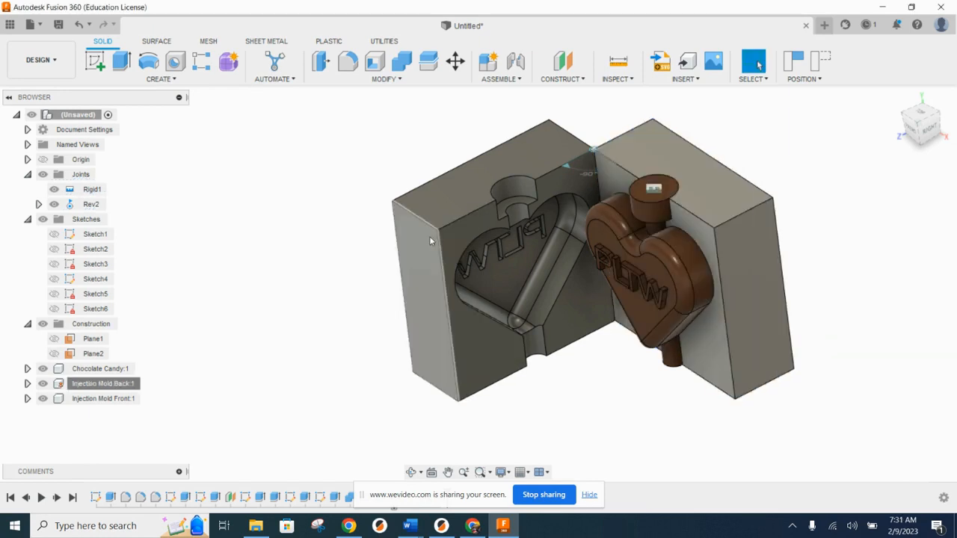
# Apply a stainless steel physical material from the Fusion 360 Material Library to the Injection Mold Front component
pyautogui.rightClick(112, 400)
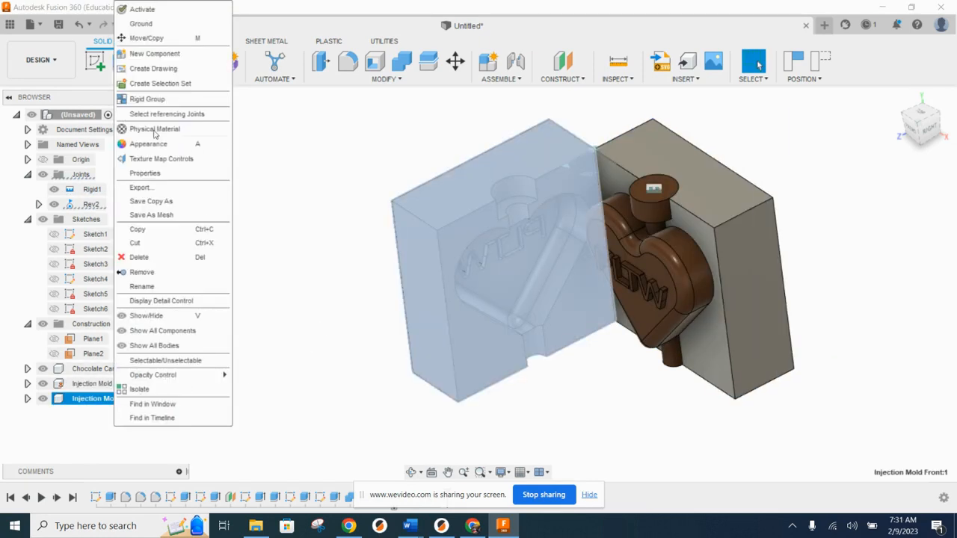
pyautogui.click(154, 131)
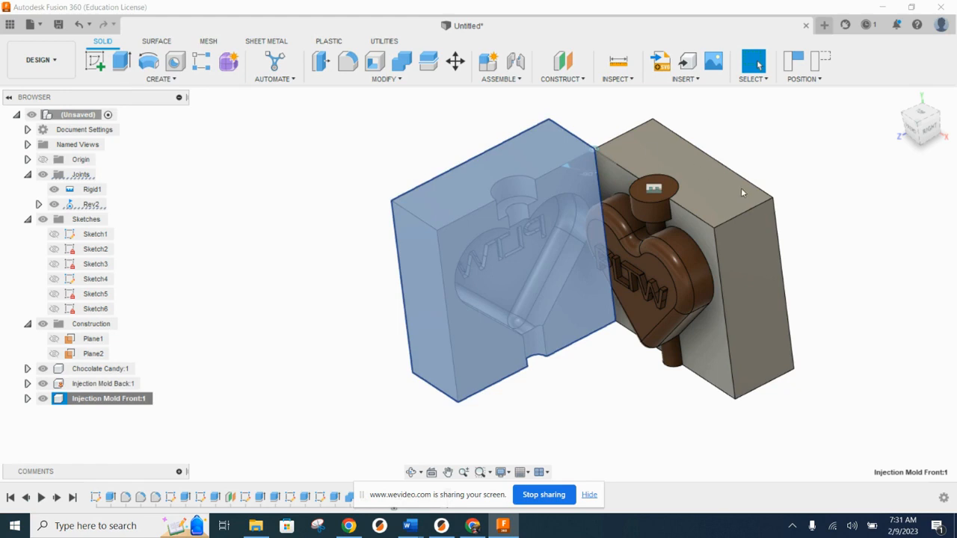
pyautogui.scroll(-5, 848, 380)
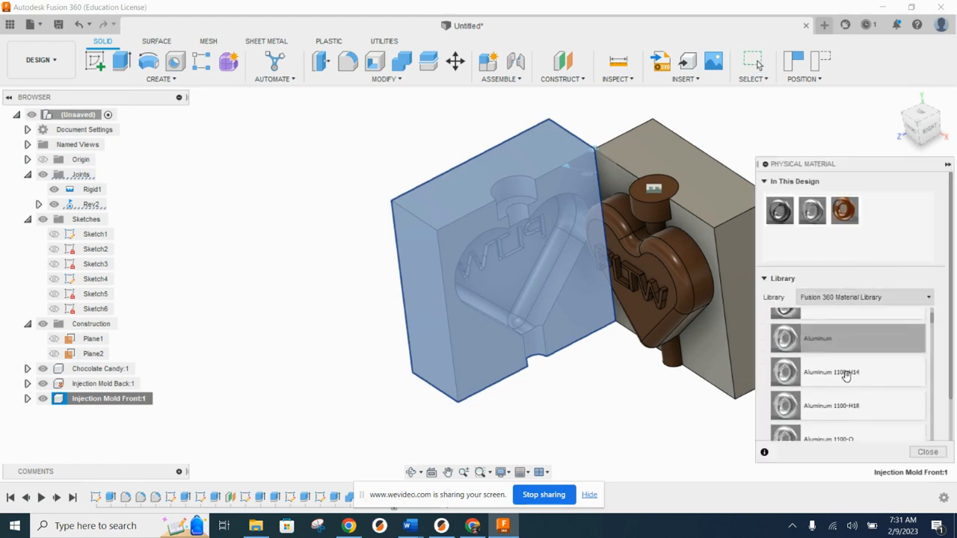
pyautogui.scroll(-10, 845, 375)
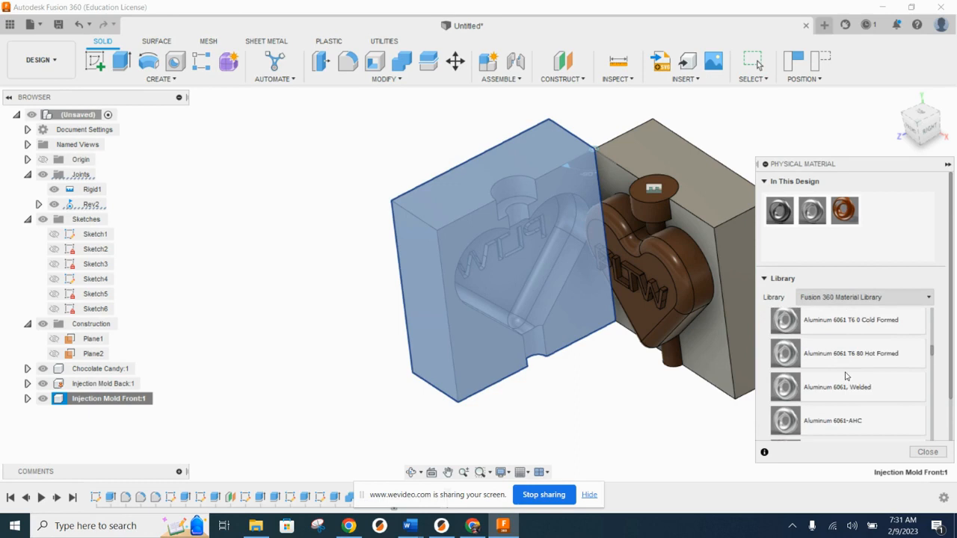
pyautogui.scroll(-10, 846, 375)
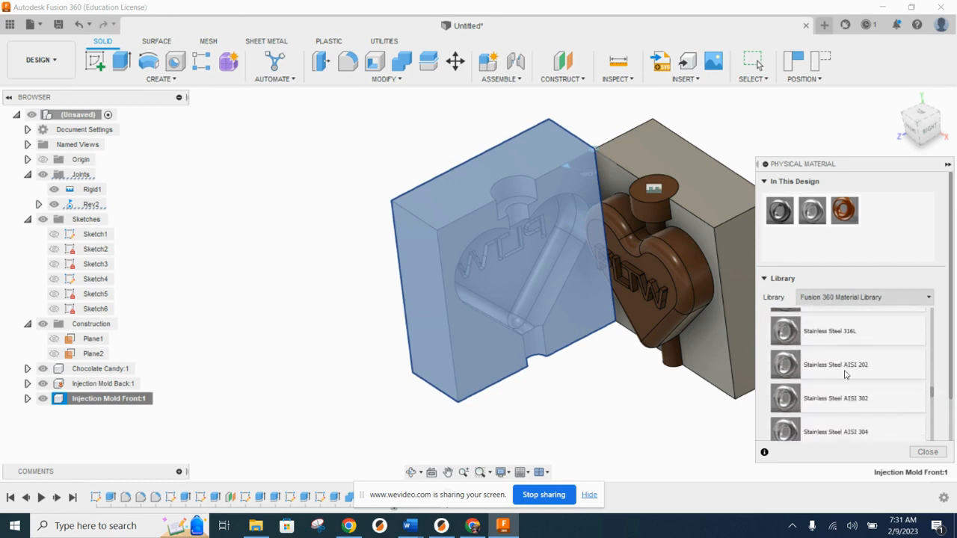
pyautogui.scroll(3, 843, 369)
pyautogui.moveTo(830, 339); pyautogui.dragTo(546, 154)
pyautogui.click(928, 451)
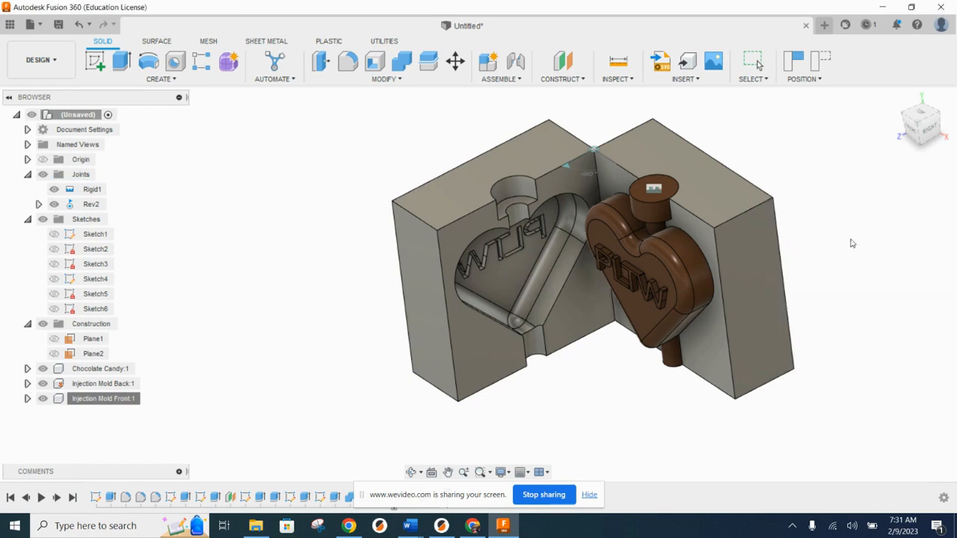
# Save the design as PLTW Chocolate Candy Injection Mold
pyautogui.click(898, 100)
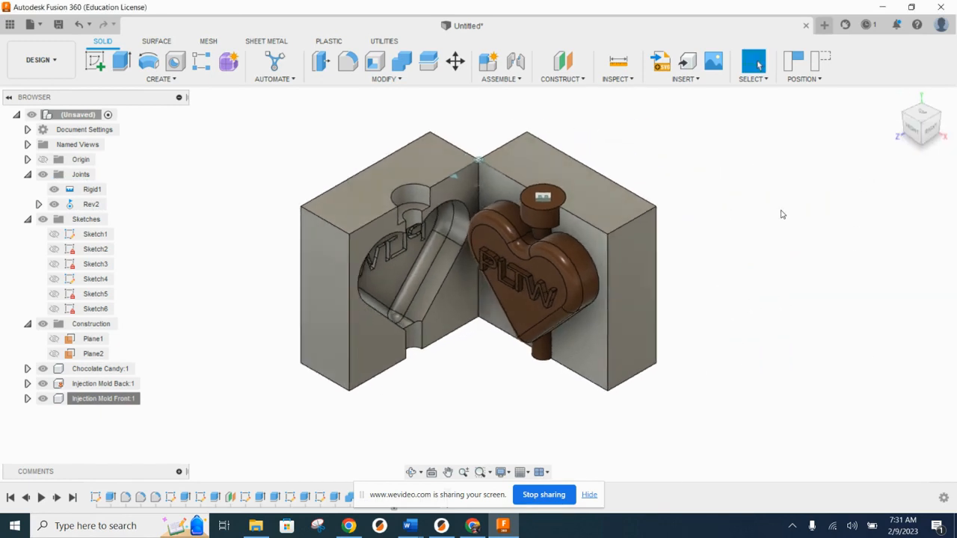
pyautogui.scroll(3, 482, 270)
pyautogui.scroll(-2, 551, 290)
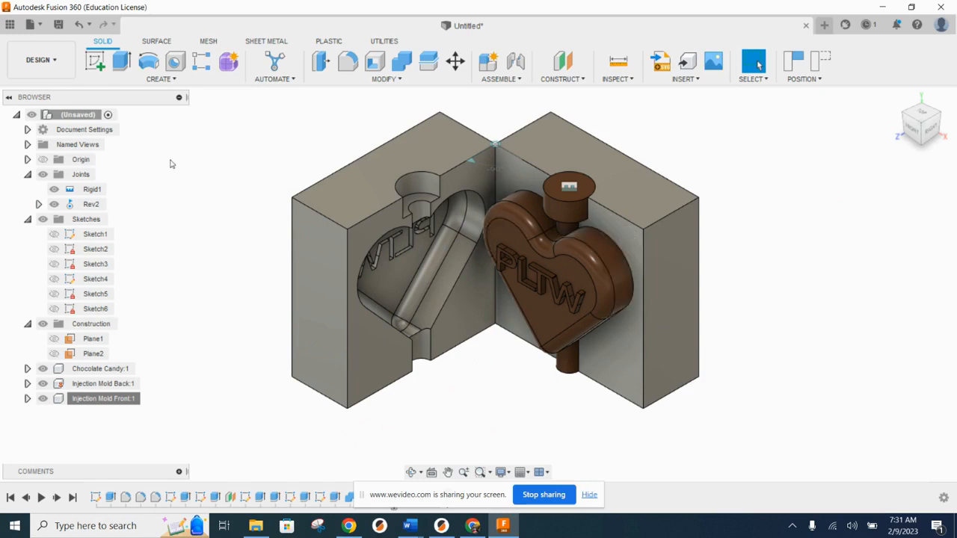
pyautogui.click(58, 24)
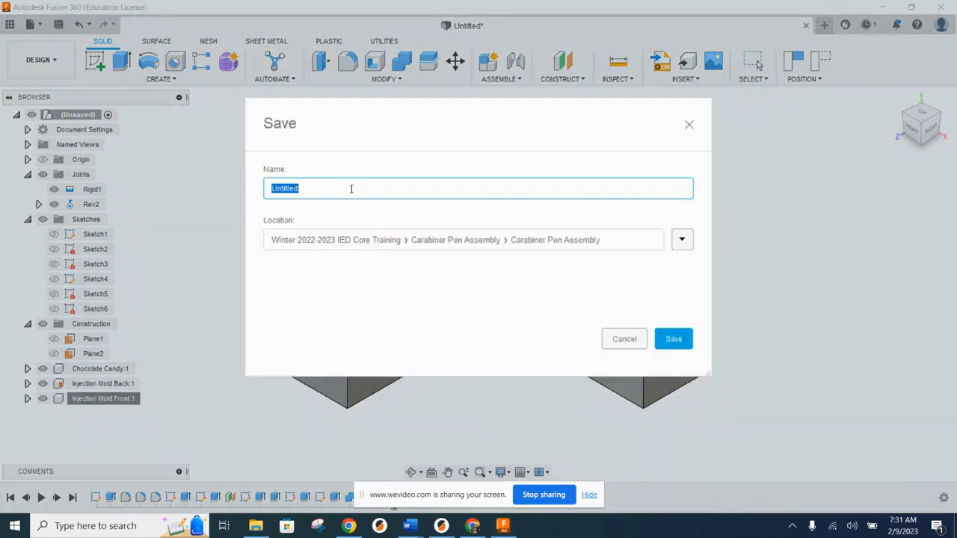
pyautogui.write('PLTW Chocolate CAND')
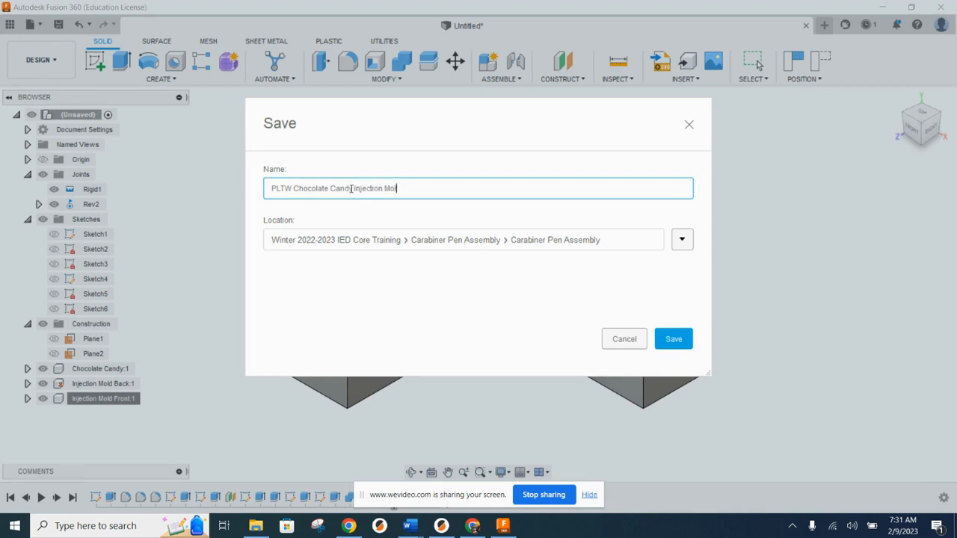
pyautogui.write('d')
pyautogui.press('Return')
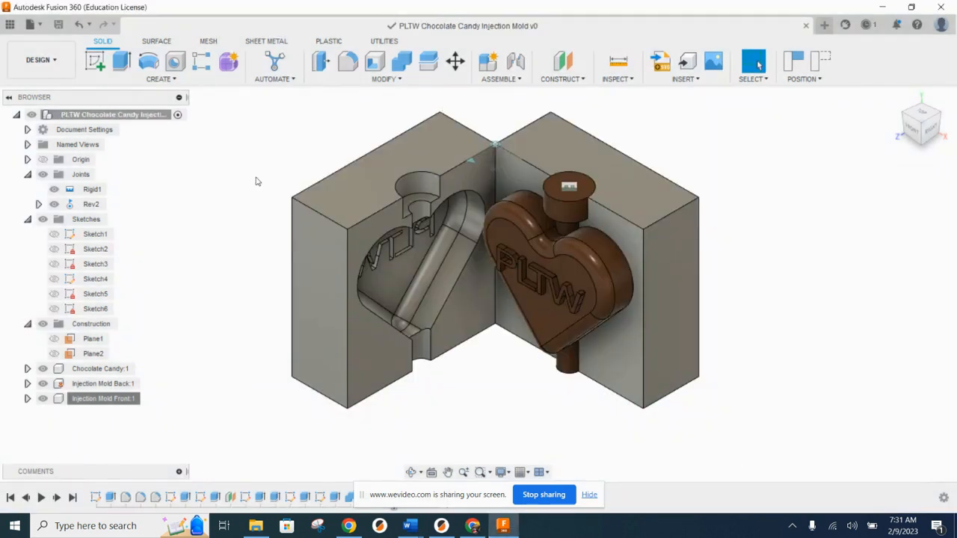
# Create a new drawing of the full assembly from the design, using the PLTW LTHS IED Title Block (4) template
pyautogui.click(42, 60)
pyautogui.moveTo(81, 221)
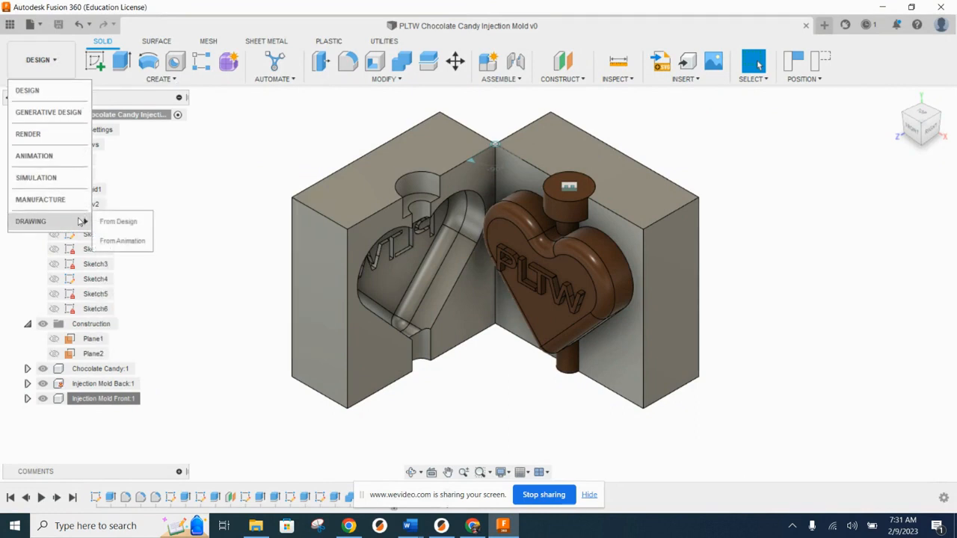
pyautogui.click(118, 221)
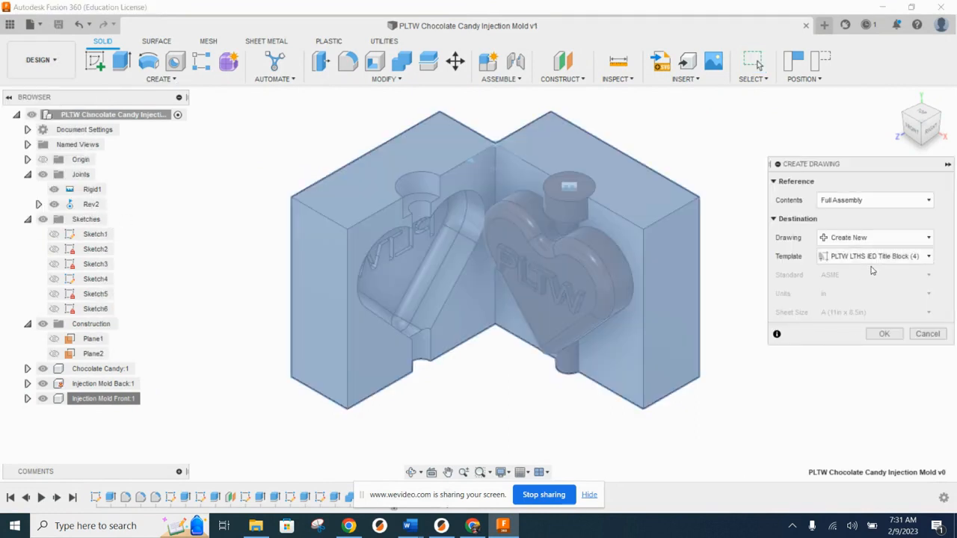
pyautogui.click(884, 334)
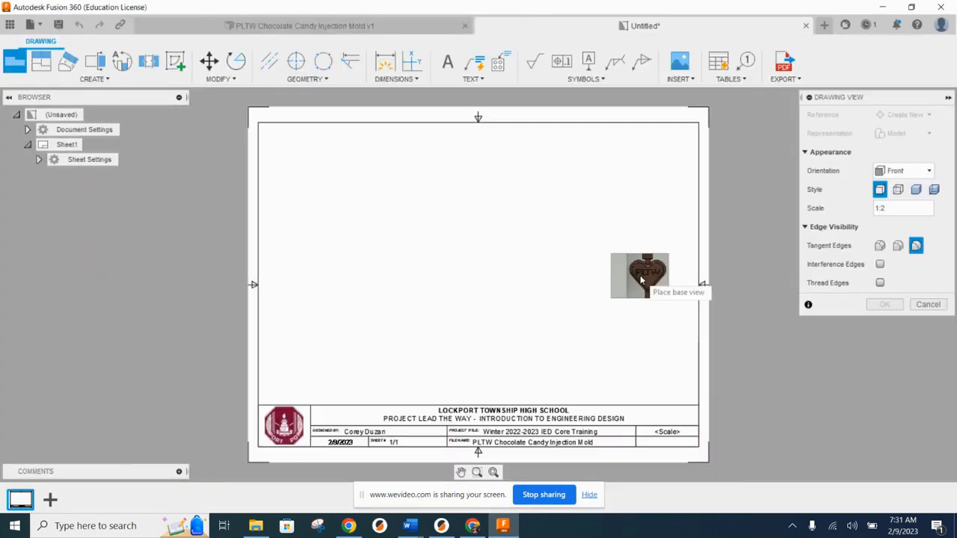
# Place a shaded NE Isometric base view of the assembly at 1:1 scale in the middle of the sheet
pyautogui.click(905, 171)
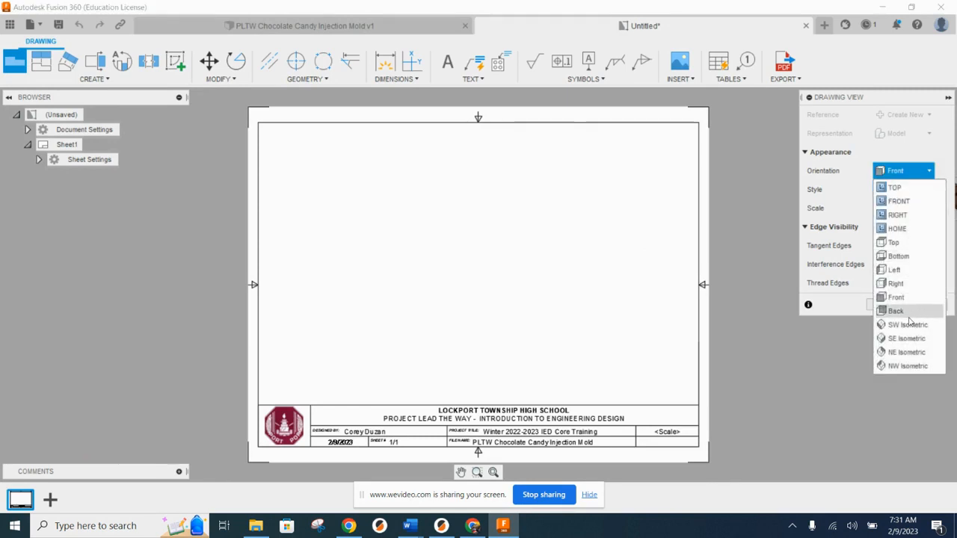
pyautogui.click(908, 324)
pyautogui.click(908, 171)
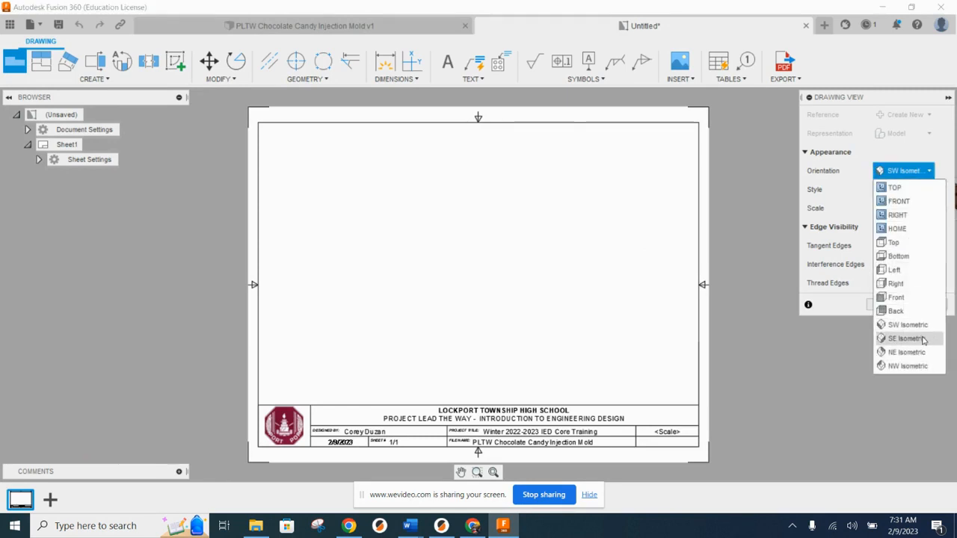
pyautogui.click(912, 352)
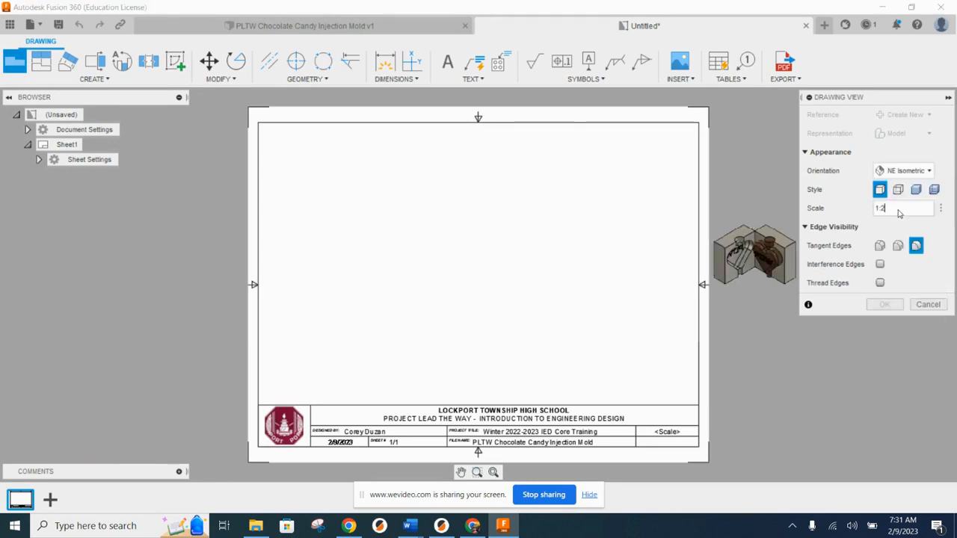
pyautogui.click(941, 209)
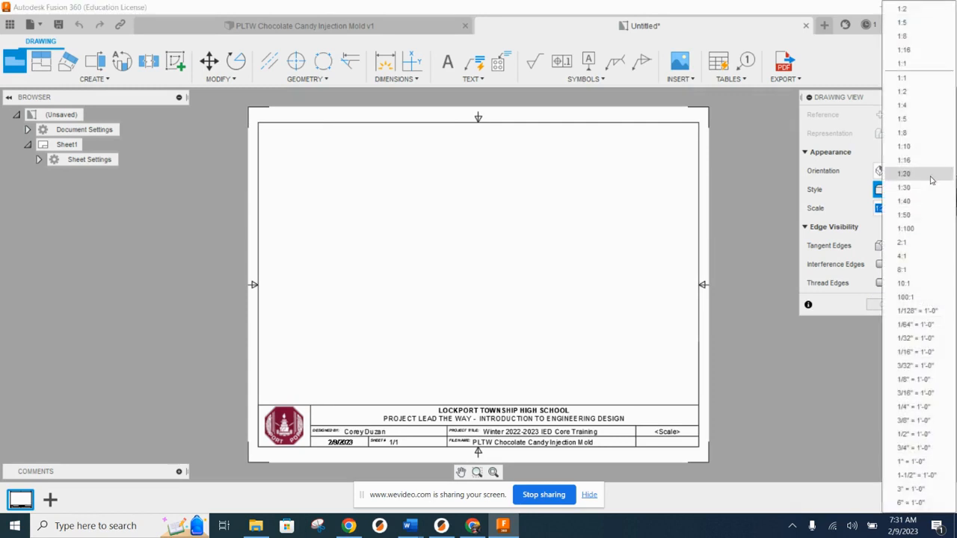
pyautogui.click(906, 78)
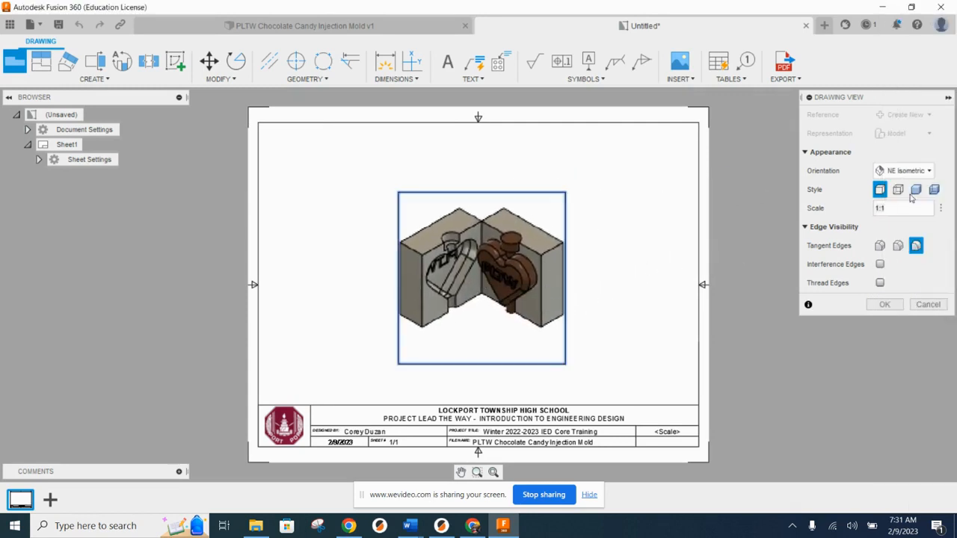
pyautogui.click(887, 305)
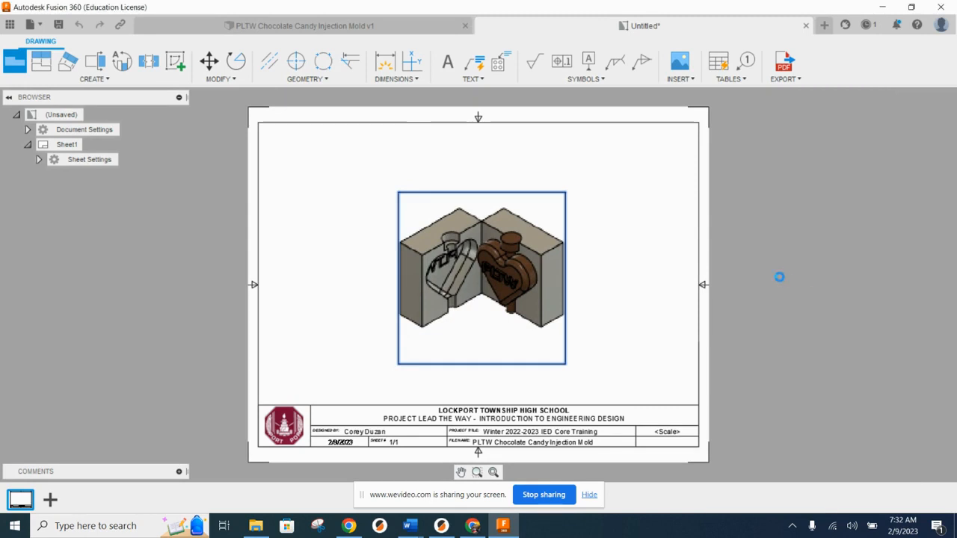
pyautogui.scroll(1, 598, 303)
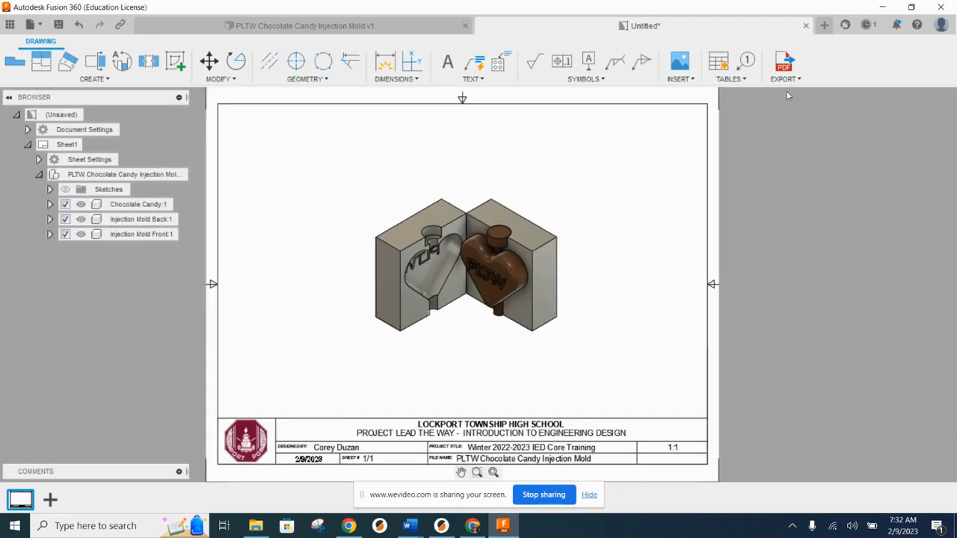